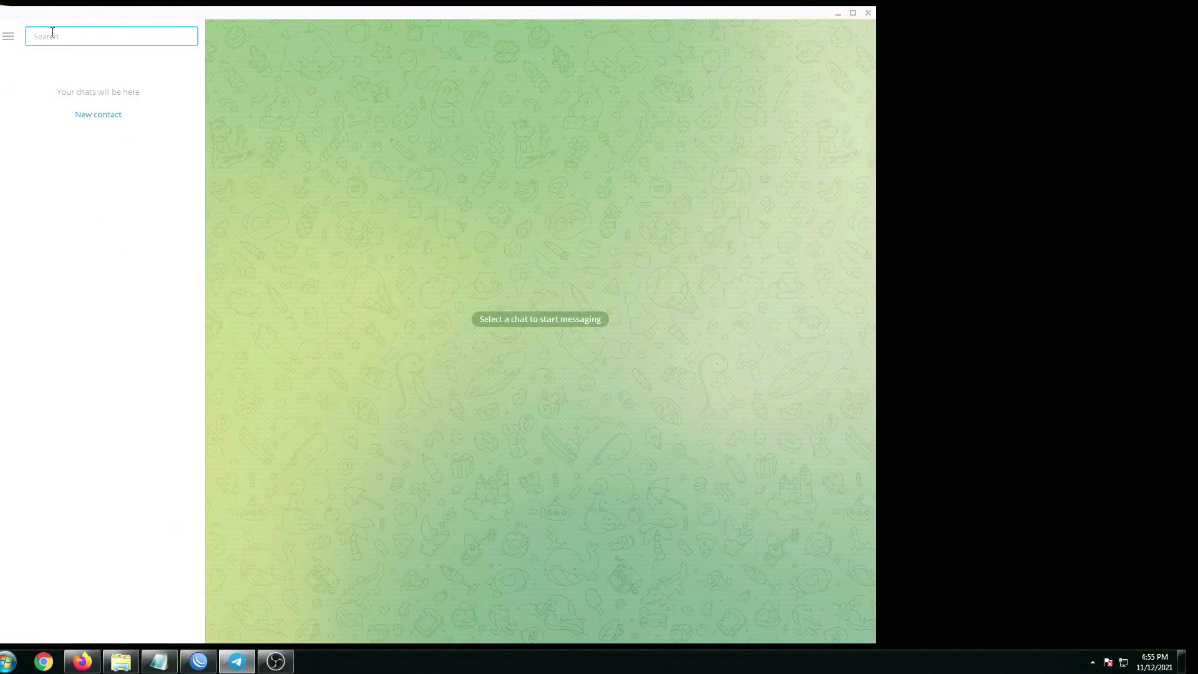
{"action": "type", "text": "Intergram"}
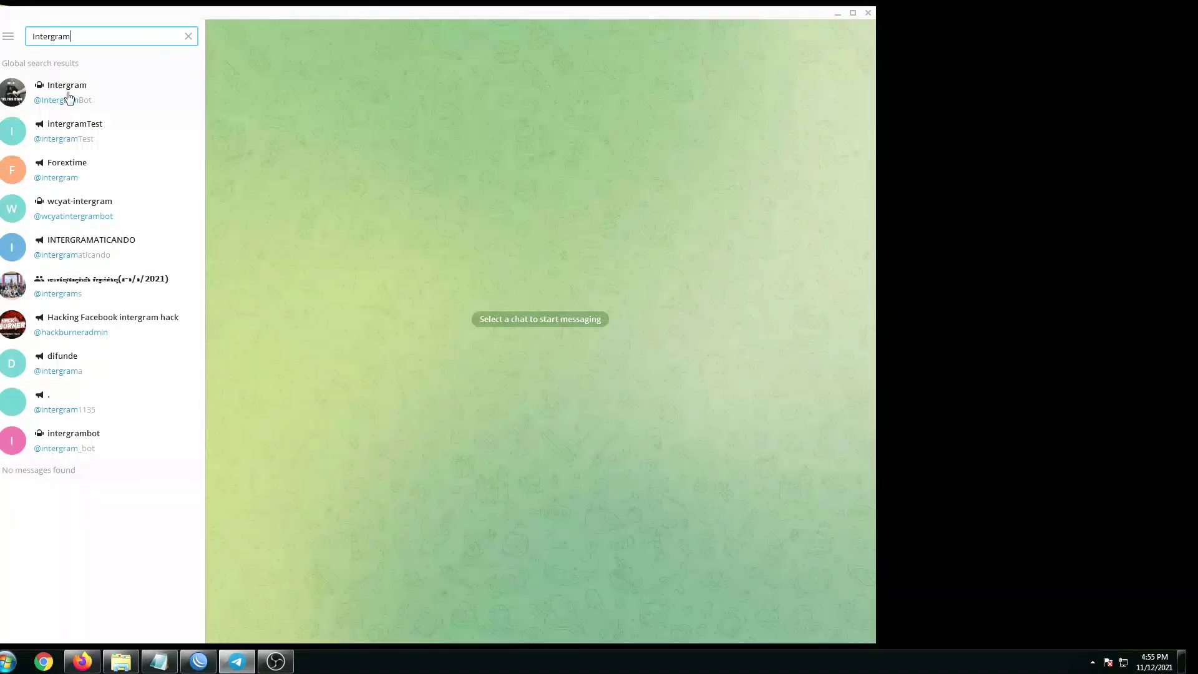
{"action": "left_click", "coordinate": [100, 99]}
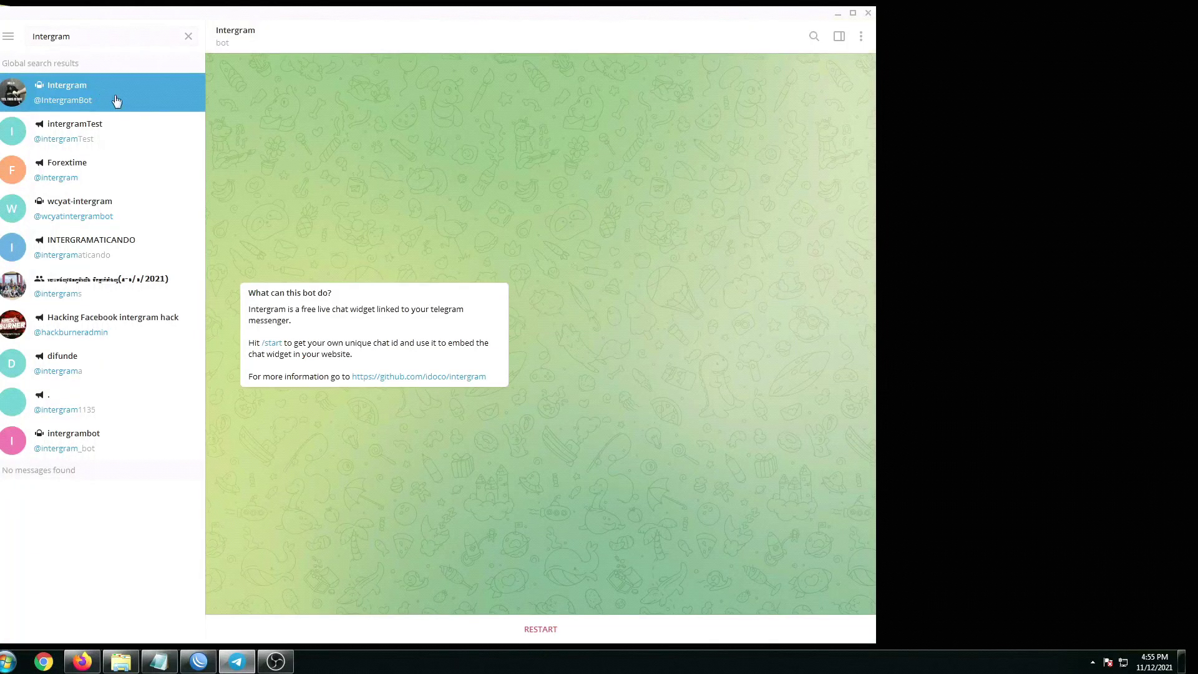
{"action": "left_click", "coordinate": [541, 631]}
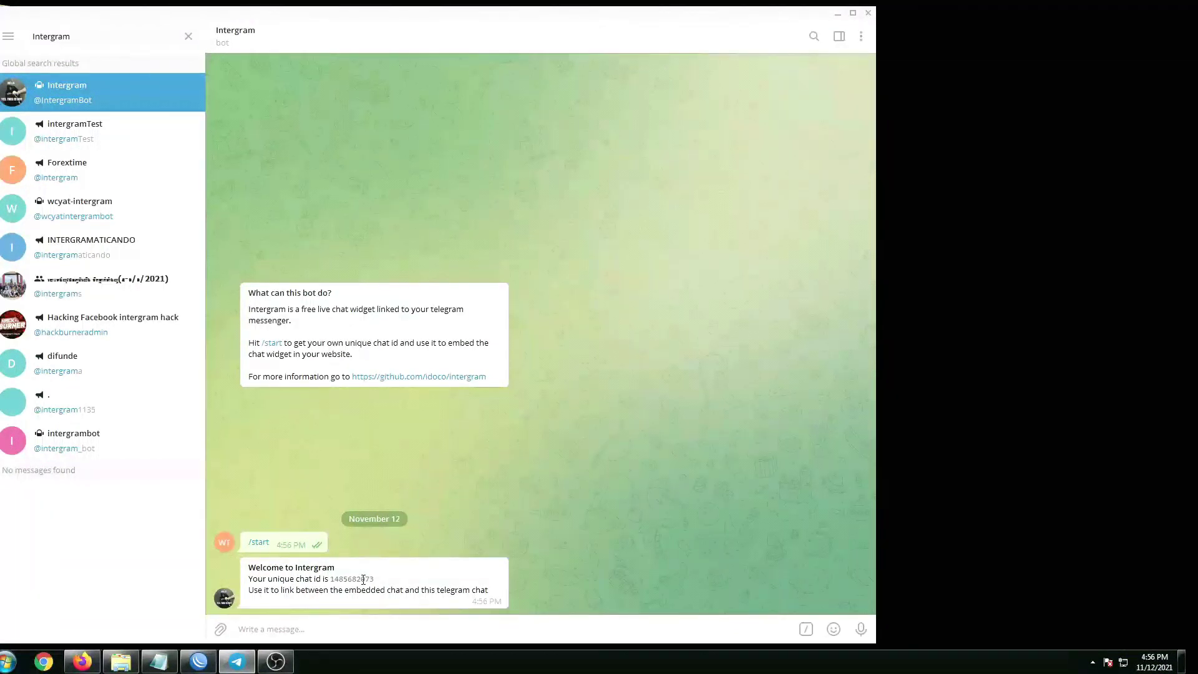
{"action": "left_click", "coordinate": [8, 39]}
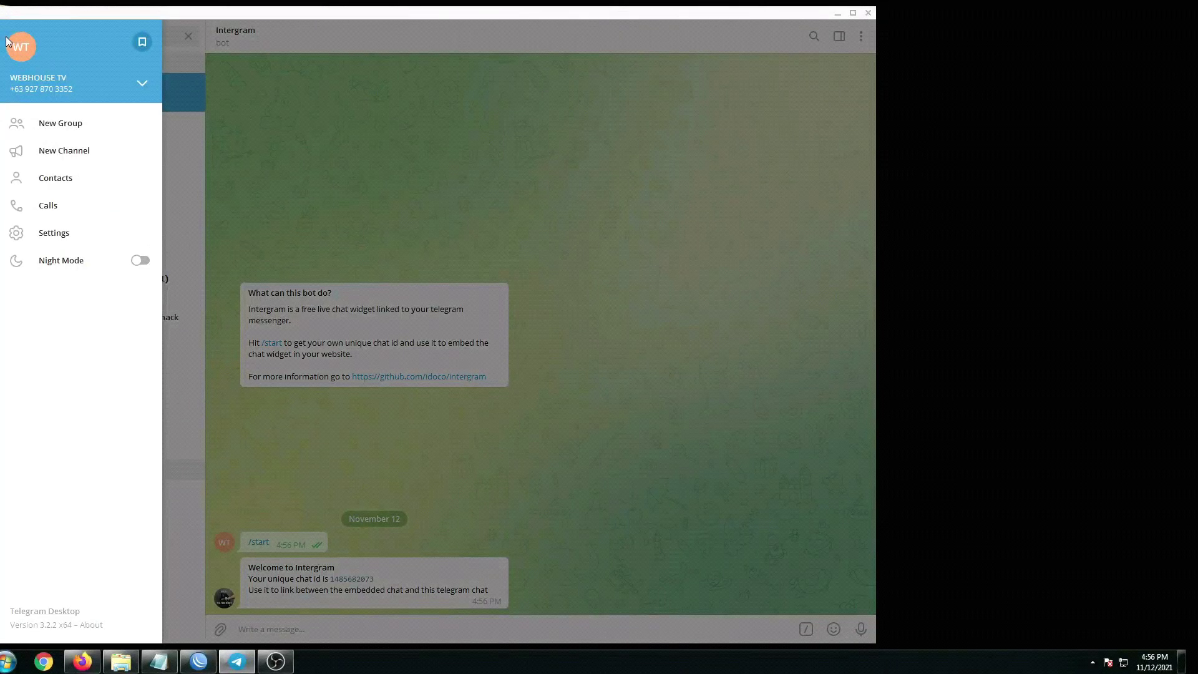
{"action": "left_click", "coordinate": [55, 123]}
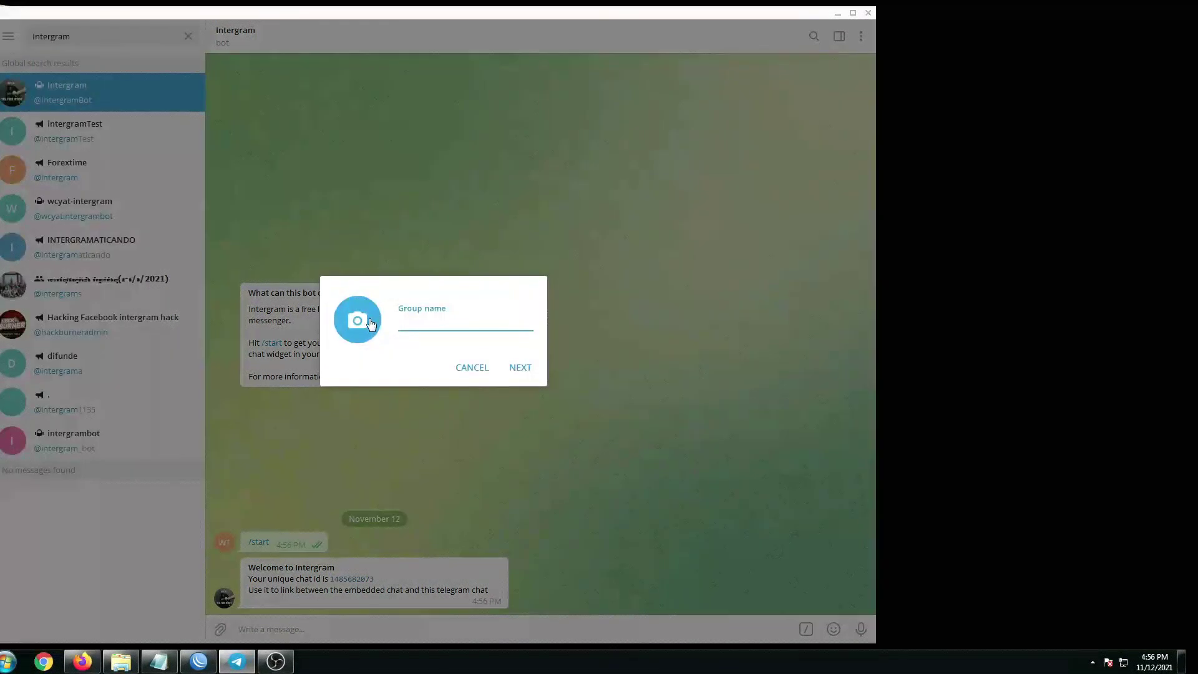
{"action": "type", "text": "WEBHOUSE CHAT"}
{"action": "left_click", "coordinate": [521, 373]}
{"action": "left_click", "coordinate": [522, 369]}
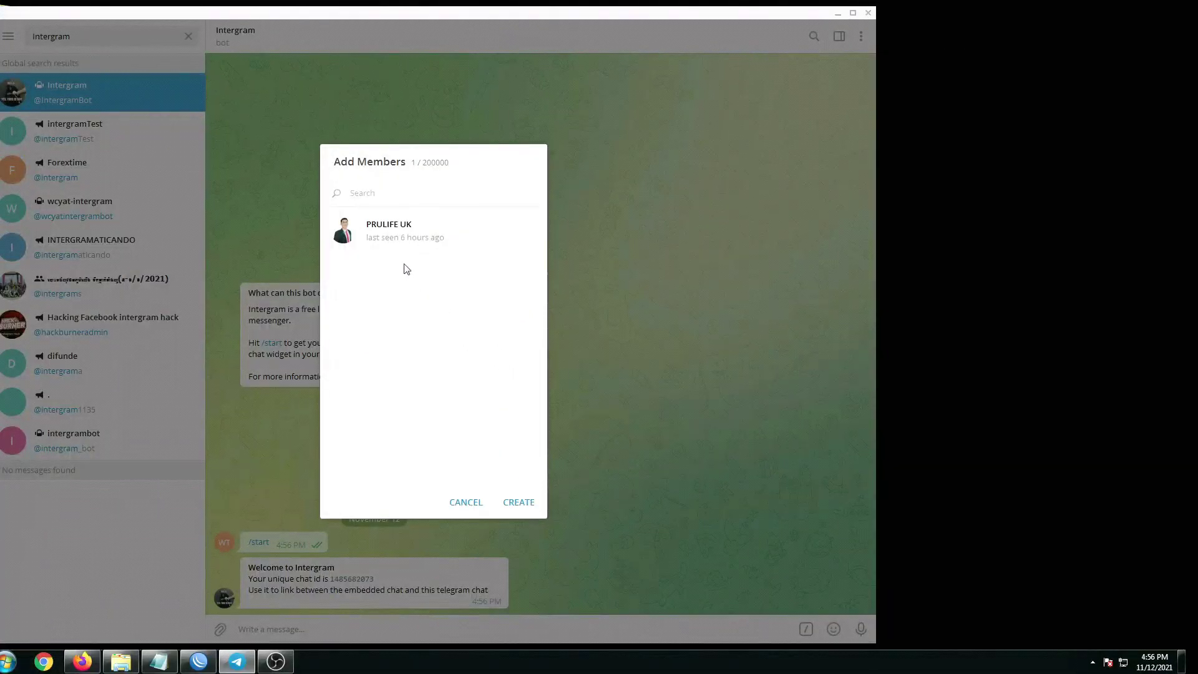
{"action": "type", "text": "@Interg"}
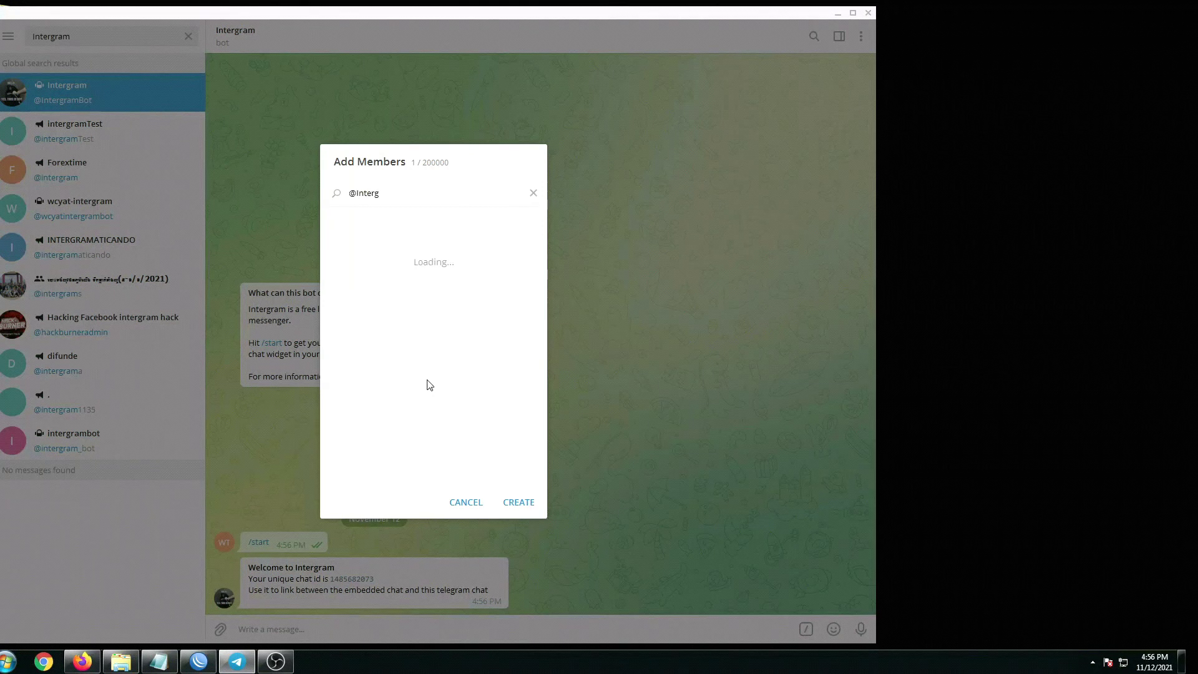
{"action": "type", "text": "rambot"}
{"action": "left_click", "coordinate": [399, 243]}
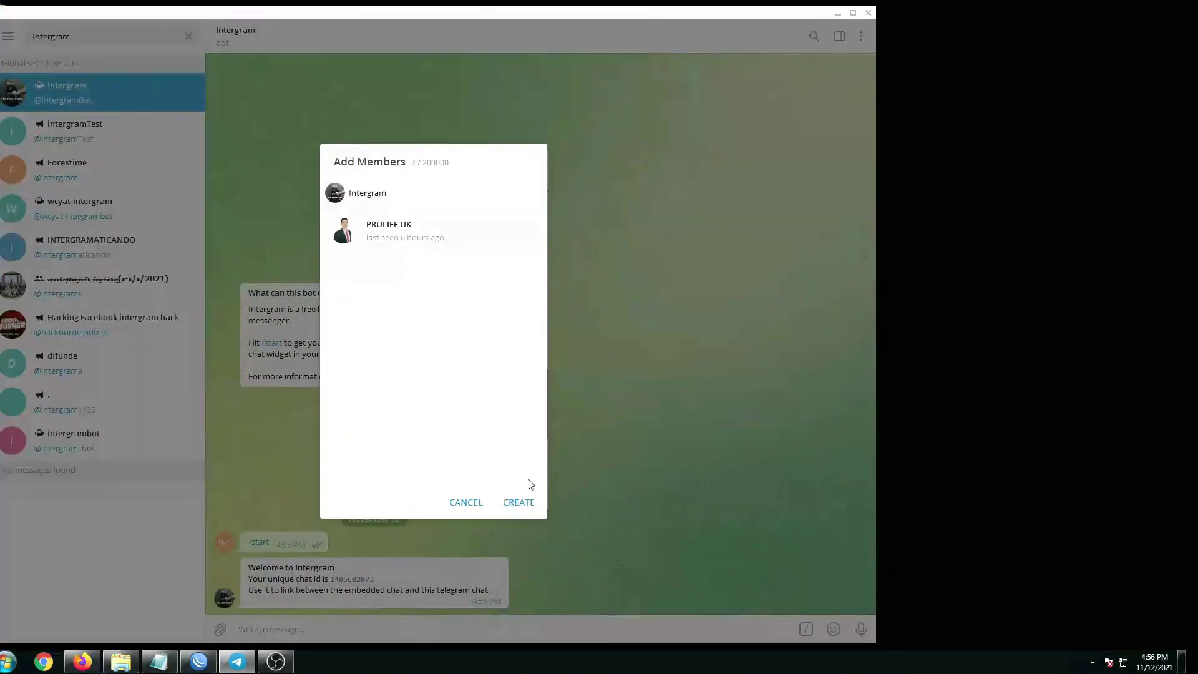
{"action": "left_click", "coordinate": [510, 507]}
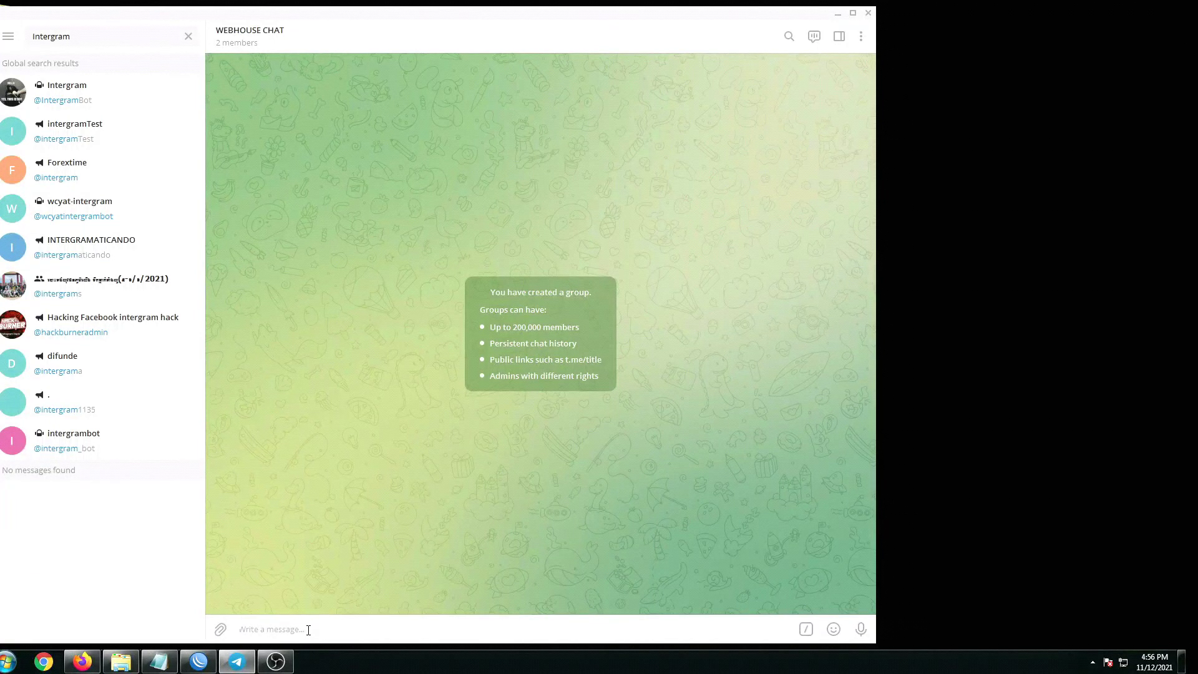
- Send /start in WEBHOUSE CHAT and paste the bot's returned chat id into Notepad
{"action": "type", "text": "/startitergram"}
{"action": "key", "text": "Return"}
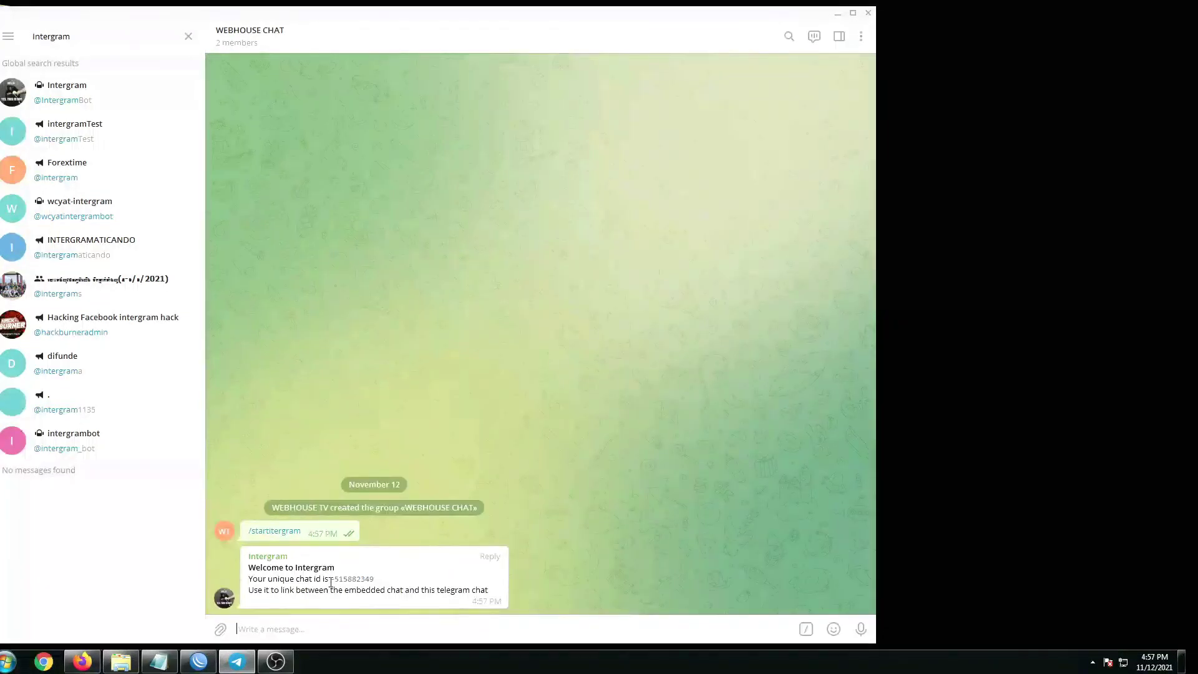
{"action": "left_click_drag", "start_coordinate": [331, 579], "coordinate": [377, 583]}
{"action": "right_click", "coordinate": [356, 578]}
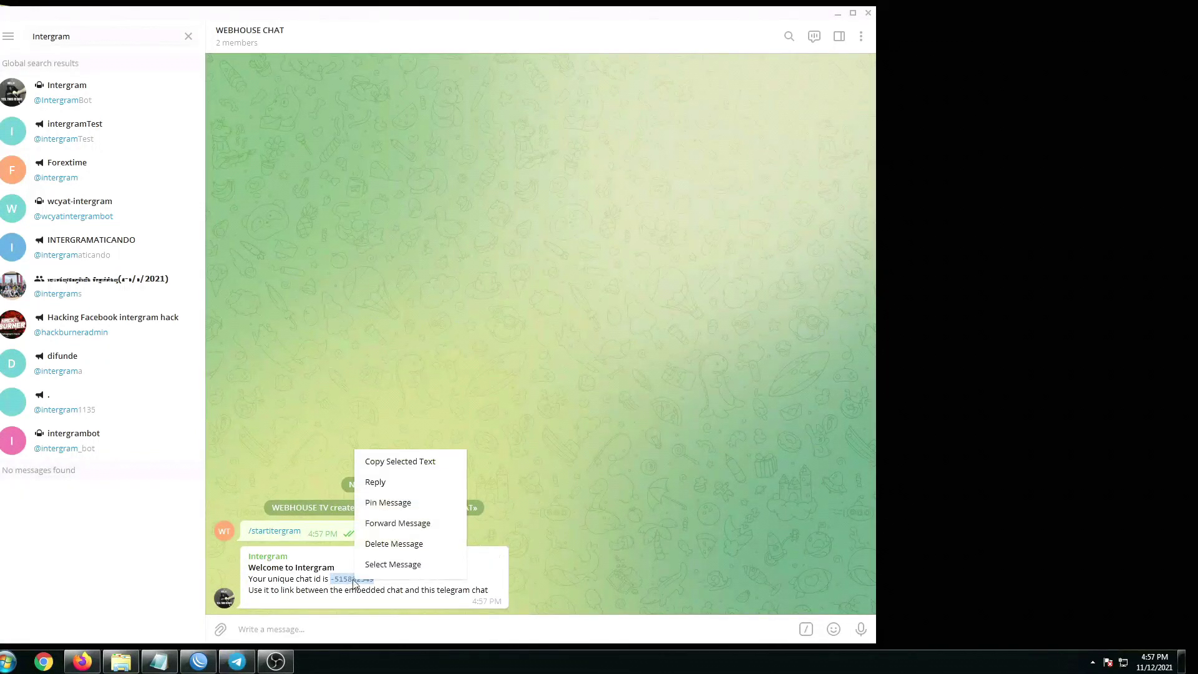
{"action": "left_click", "coordinate": [385, 461]}
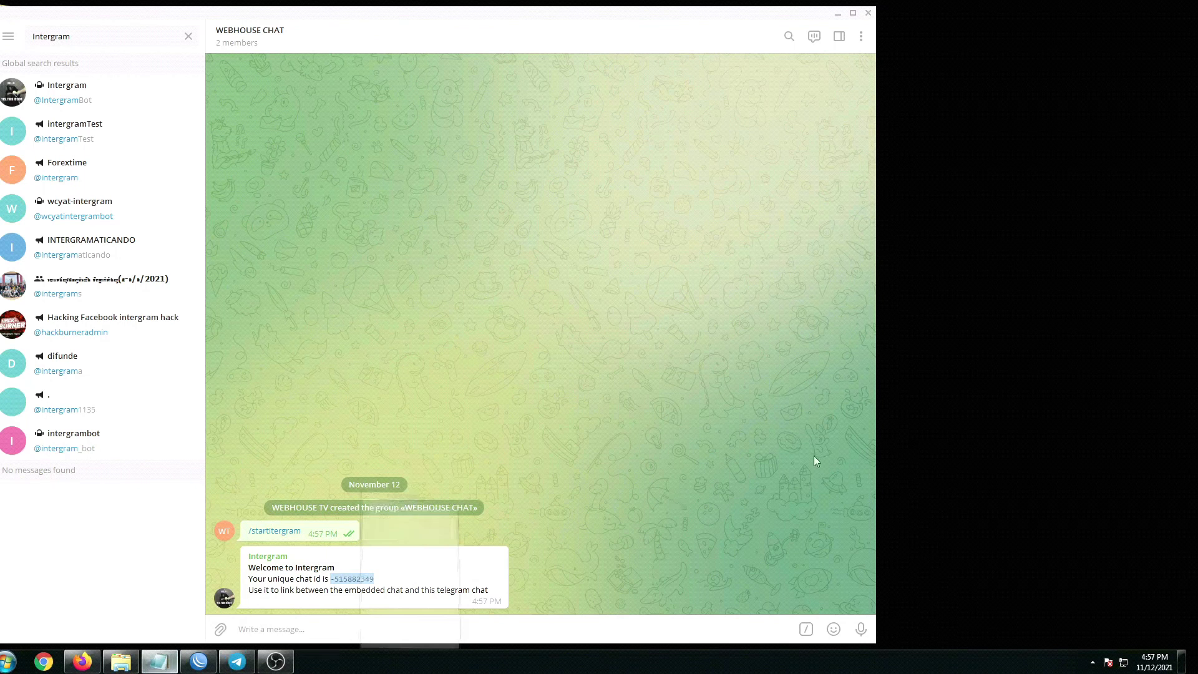
{"action": "right_click", "coordinate": [940, 188]}
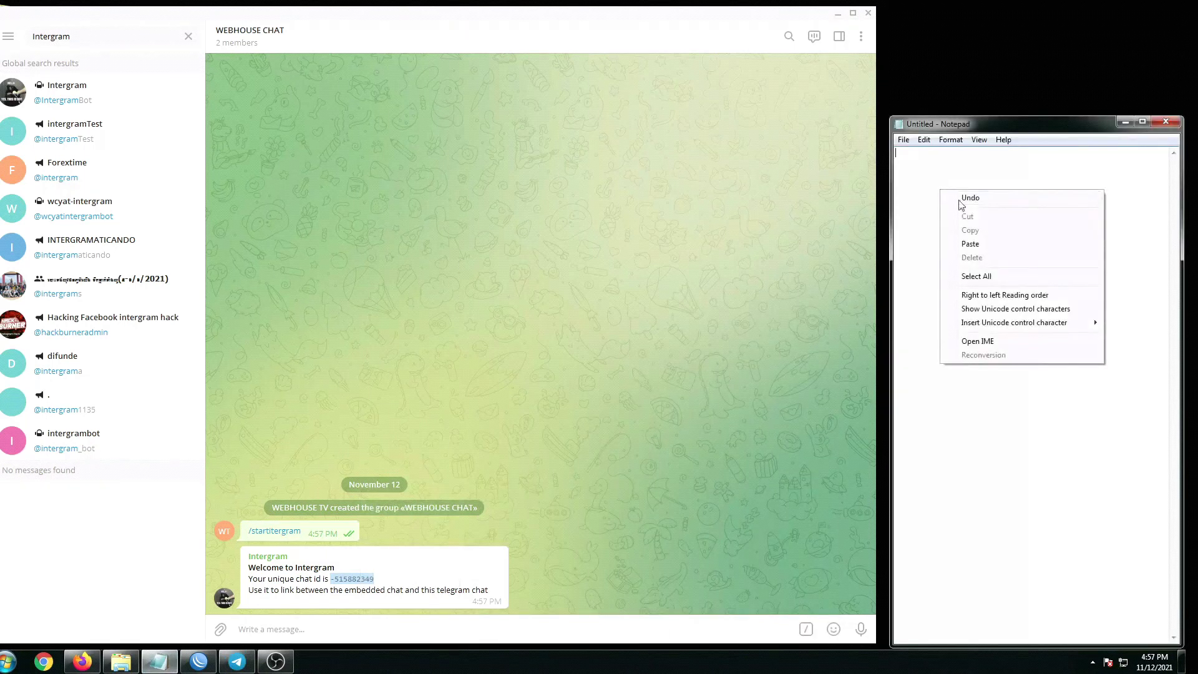
{"action": "left_click", "coordinate": [978, 250]}
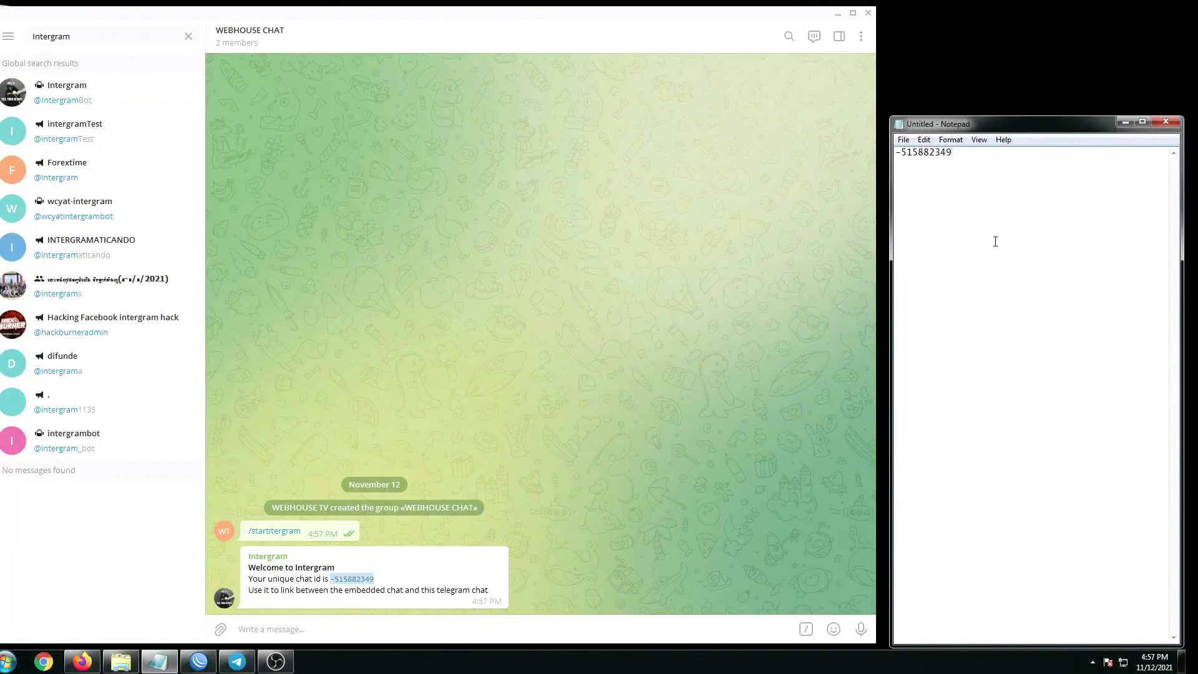
{"action": "key", "text": "Return"}
- Copy the two-line embed script from the Intergram GitHub README into Notepad below the chat id
{"action": "left_click", "coordinate": [69, 105]}
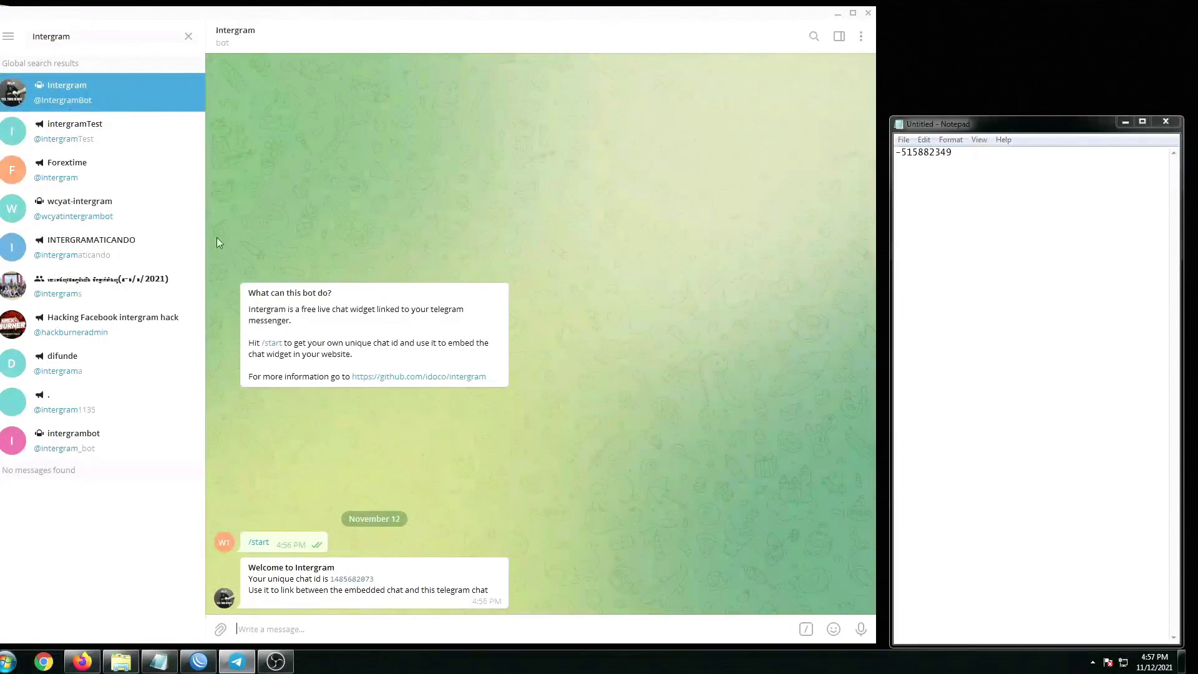
{"action": "left_click", "coordinate": [394, 380]}
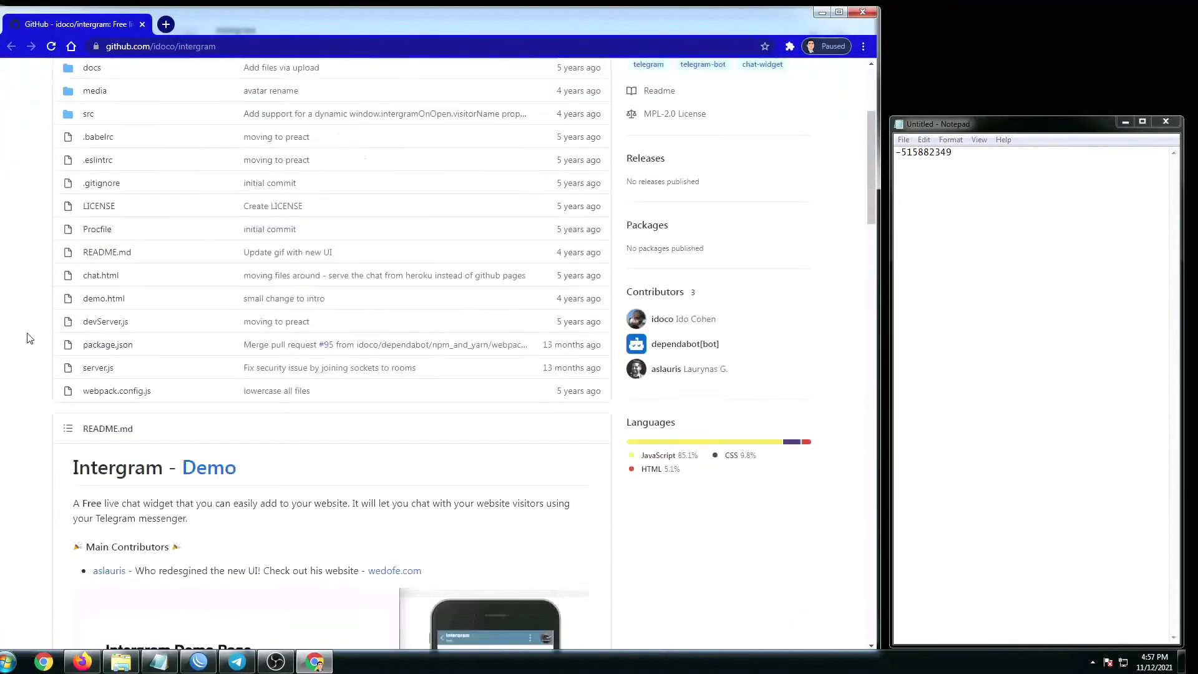
{"action": "scroll", "coordinate": [88, 379], "scroll_direction": "down", "scroll_amount": 6}
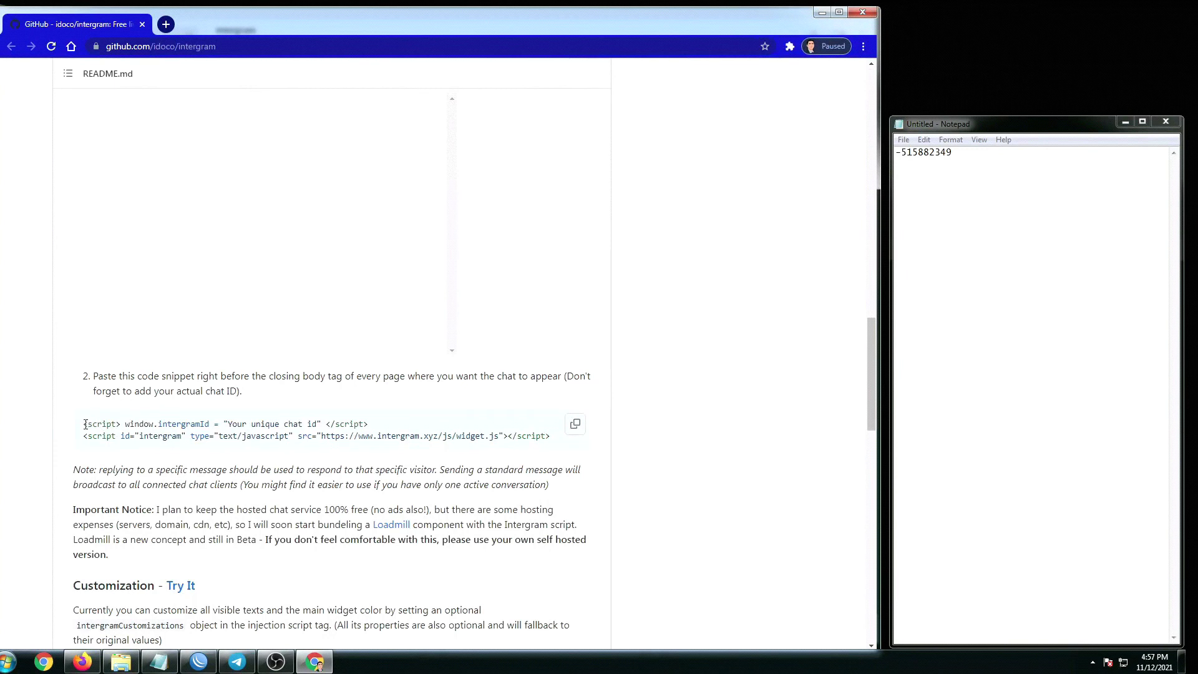
{"action": "left_click_drag", "start_coordinate": [85, 424], "coordinate": [561, 448]}
{"action": "left_click", "coordinate": [574, 424]}
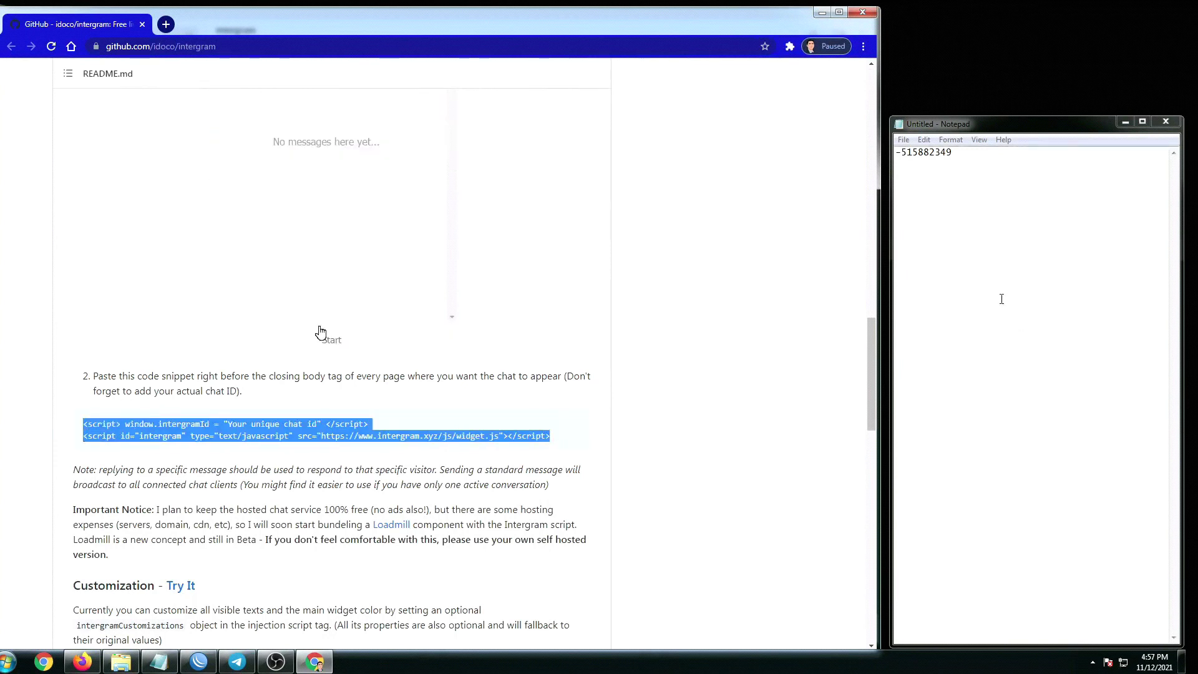
{"action": "left_click", "coordinate": [942, 225]}
{"action": "left_click", "coordinate": [332, 341]}
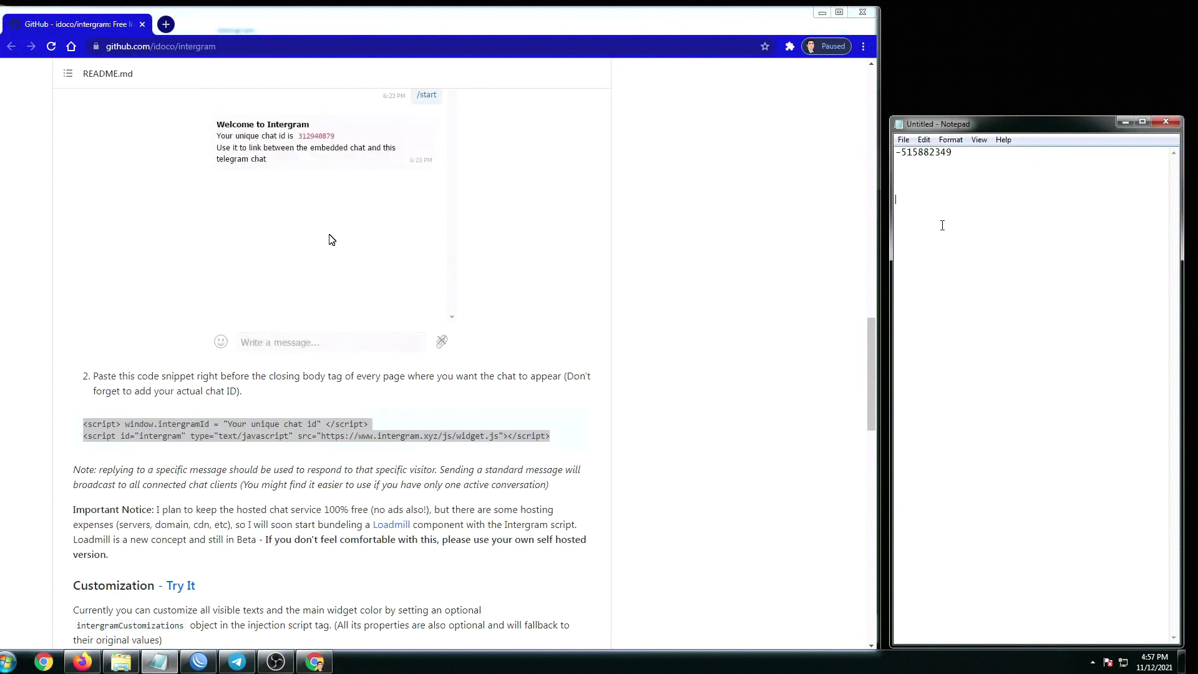
{"action": "key", "text": "ctrl+v"}
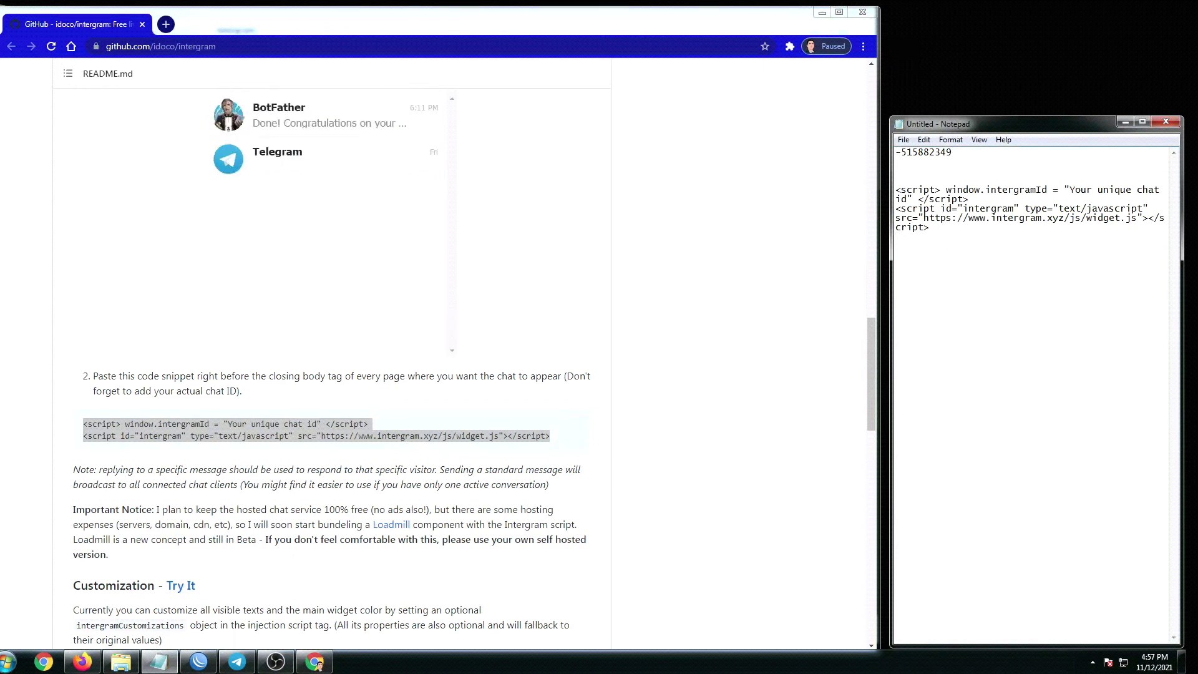
- Replace the 'Your unique chat id' placeholder in the embed script with the group's chat id
{"action": "left_click", "coordinate": [1143, 122]}
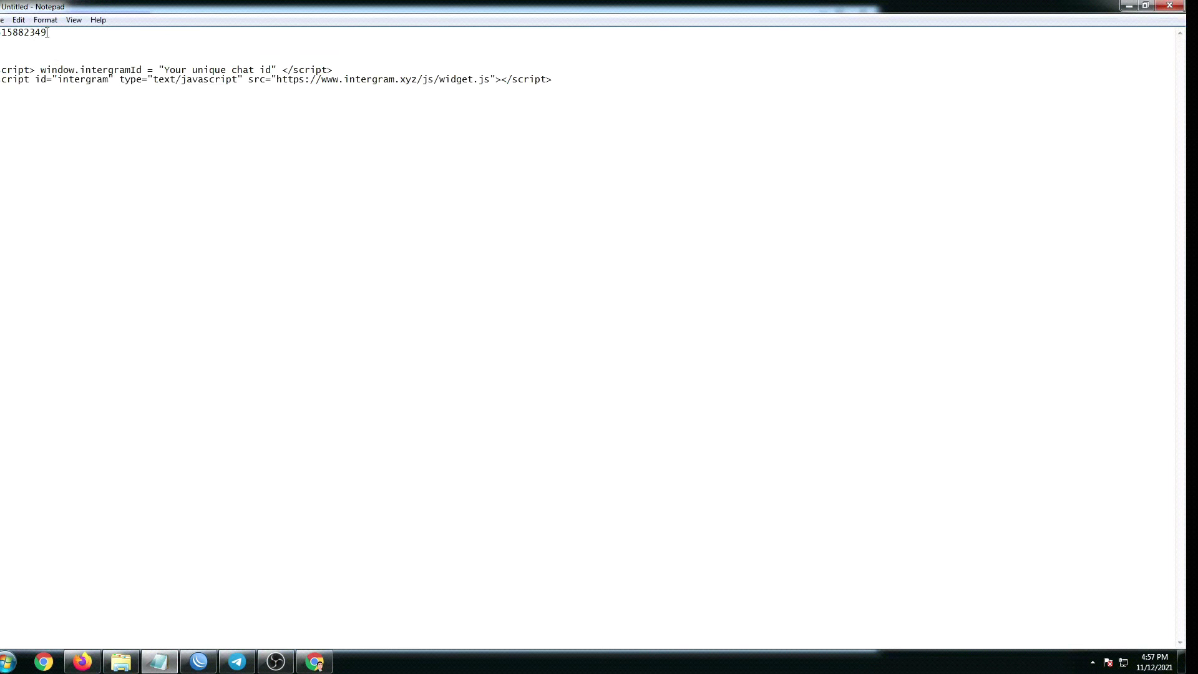
{"action": "left_click_drag", "start_coordinate": [47, 33], "coordinate": [0, 32]}
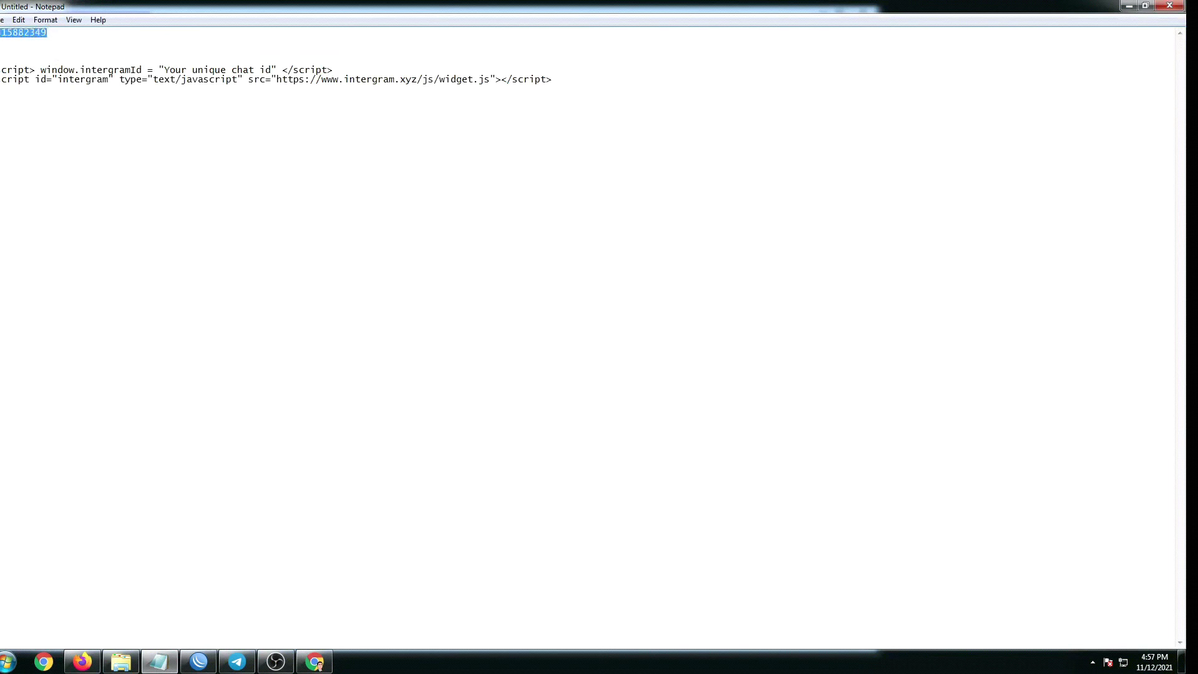
{"action": "right_click", "coordinate": [5, 37]}
{"action": "left_click", "coordinate": [38, 76]}
{"action": "left_click_drag", "start_coordinate": [163, 70], "coordinate": [270, 70]}
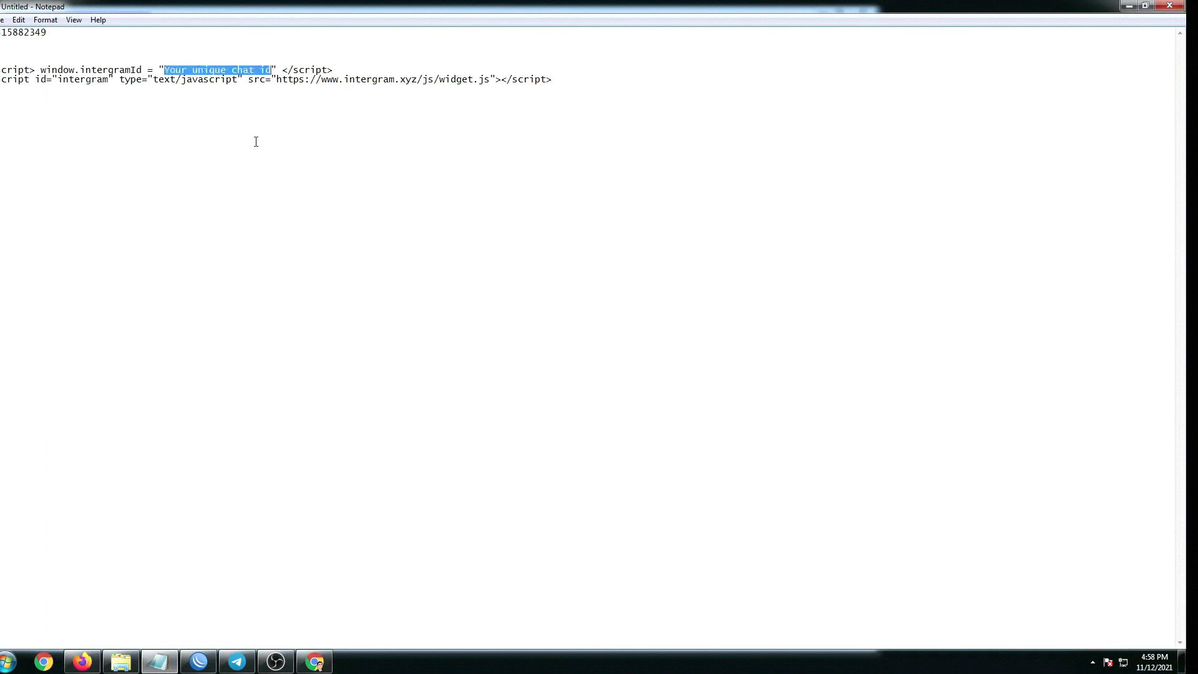
{"action": "key", "text": "BackSpace"}
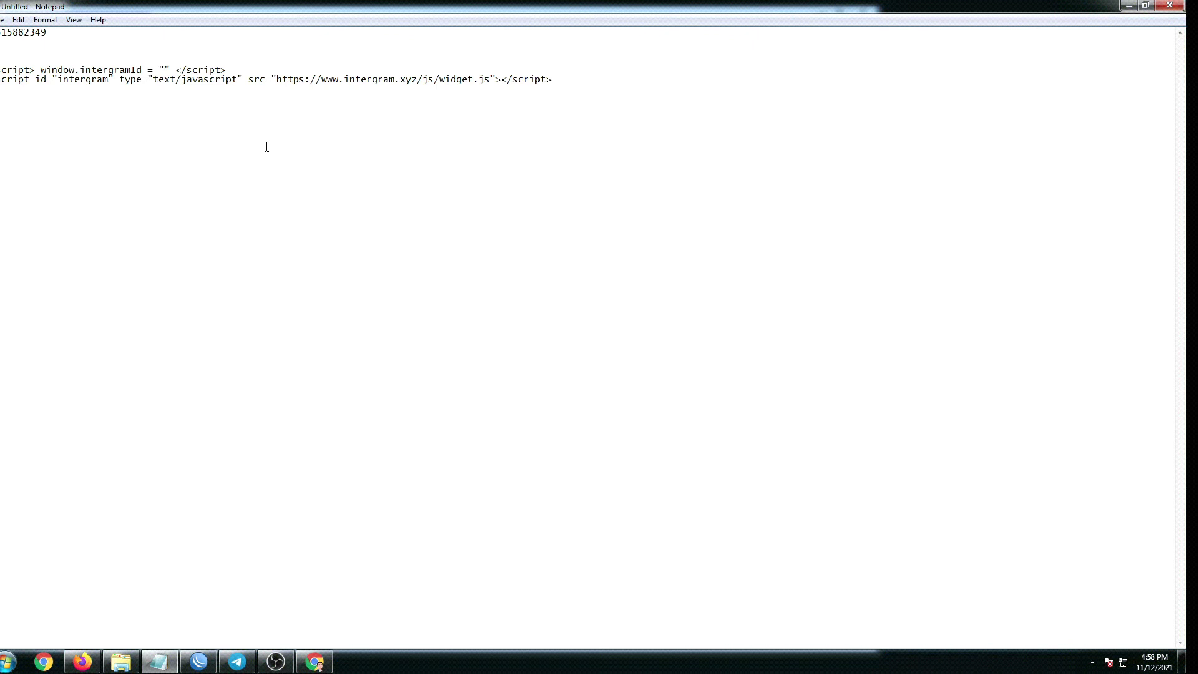
{"action": "key", "text": "ctrl+v"}
- Delete the standalone chat id line and blank lines, then restore the Notepad window
{"action": "double_click", "coordinate": [24, 33]}
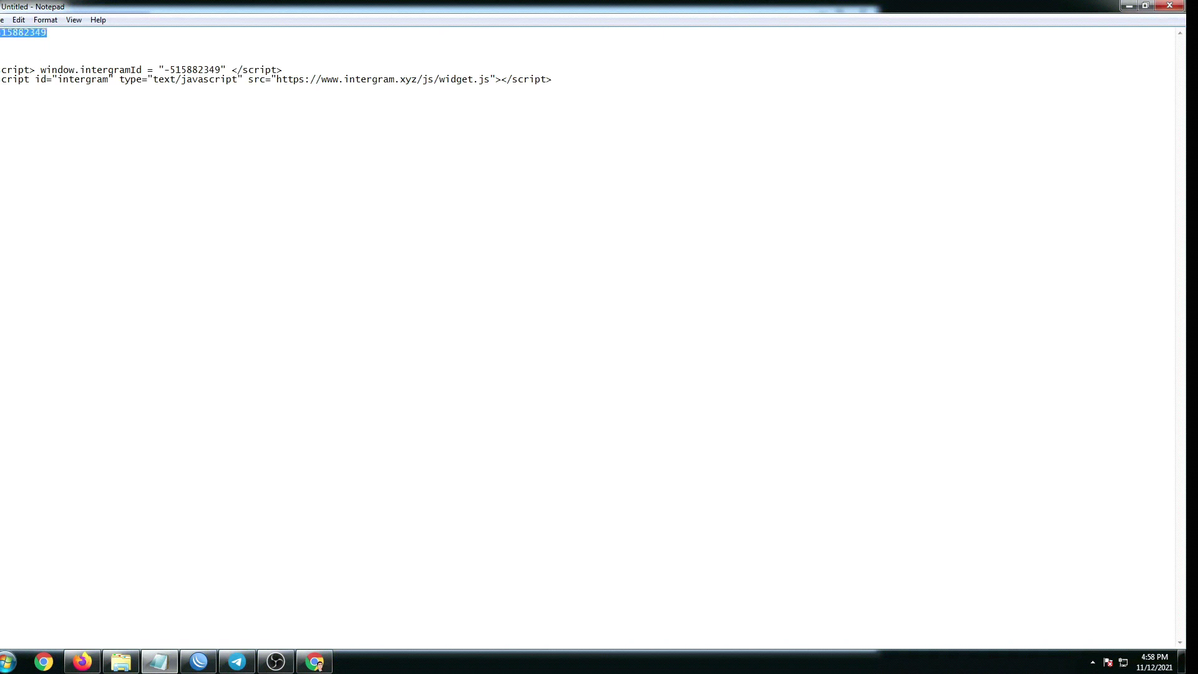
{"action": "key", "text": "Delete"}
{"action": "key", "text": "Delete"}
{"action": "key", "text": "Delete"}
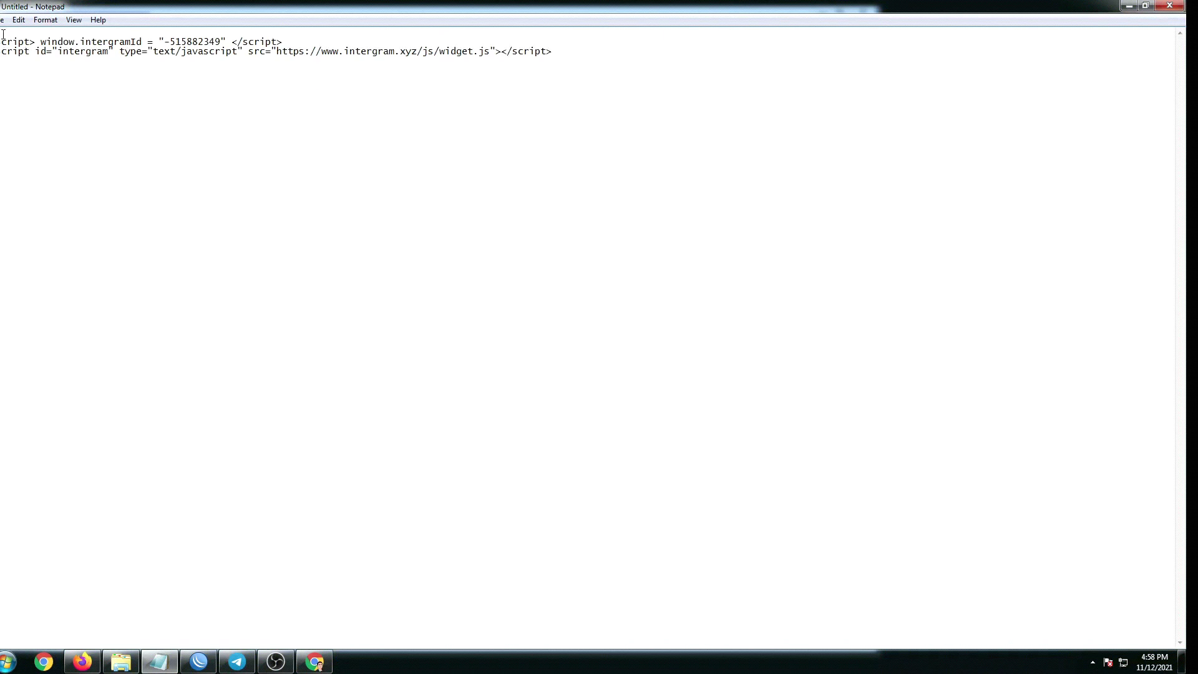
{"action": "key", "text": "Delete"}
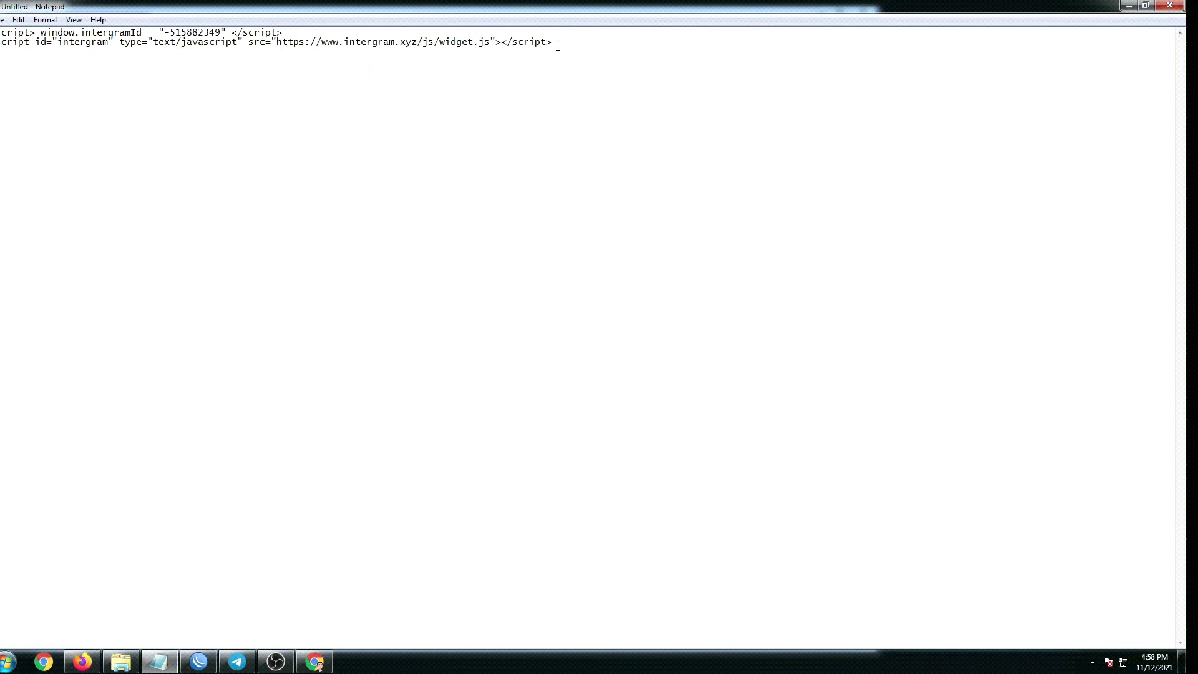
{"action": "left_click", "coordinate": [1145, 6]}
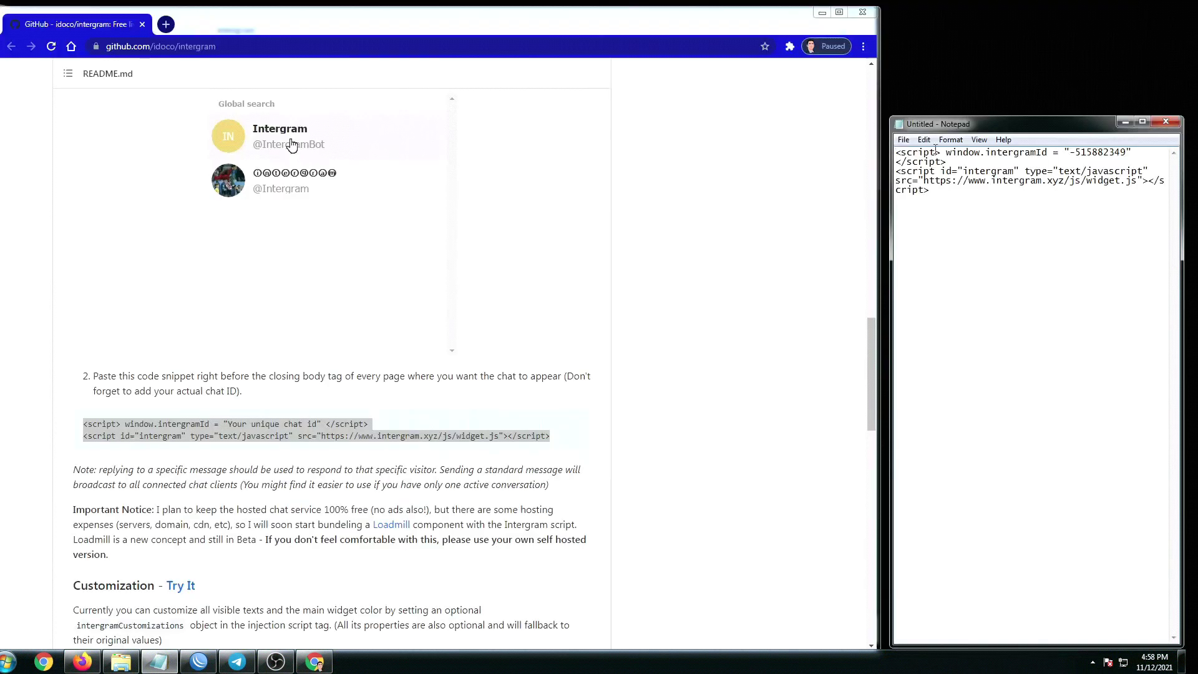
{"action": "left_click", "coordinate": [332, 340]}
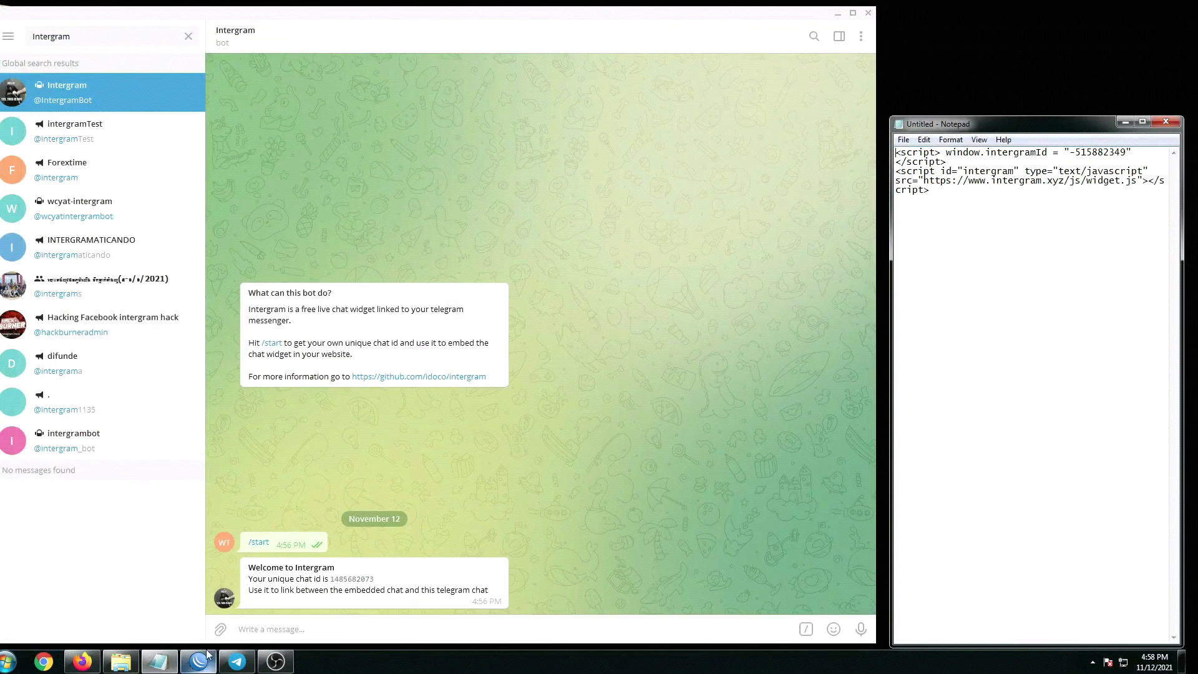
- Copy the router's flash/hotspot folder from the WinBox file list onto the desktop
{"action": "mouse_move", "coordinate": [199, 666]}
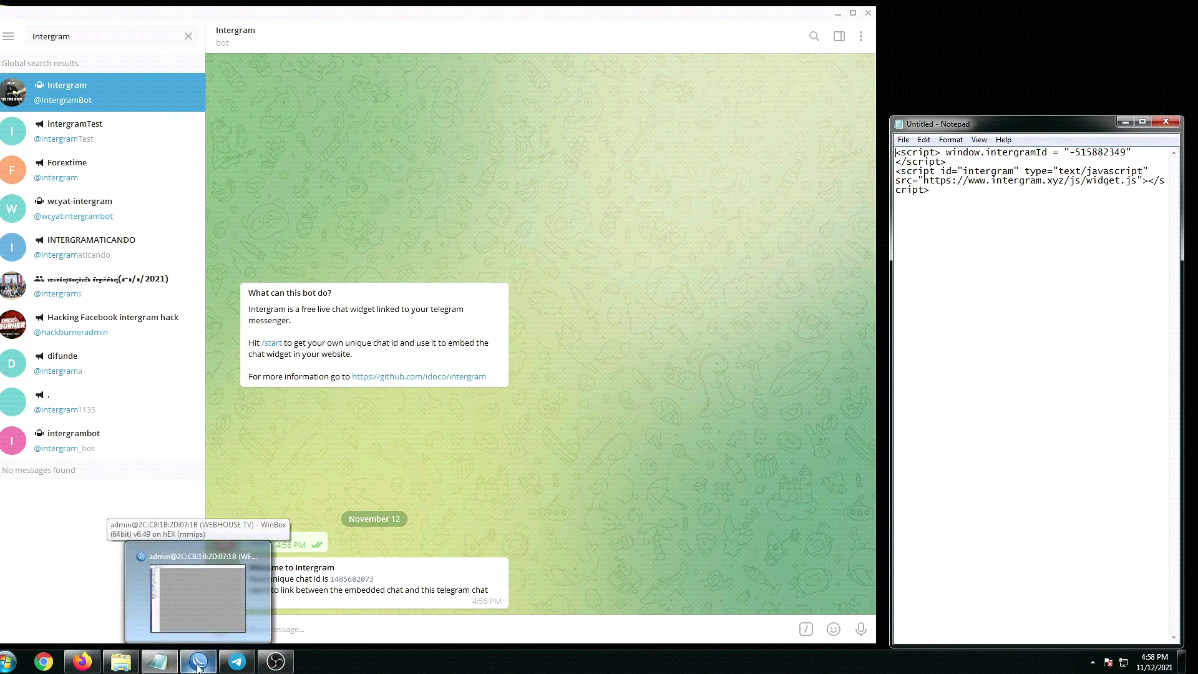
{"action": "left_click", "coordinate": [198, 663]}
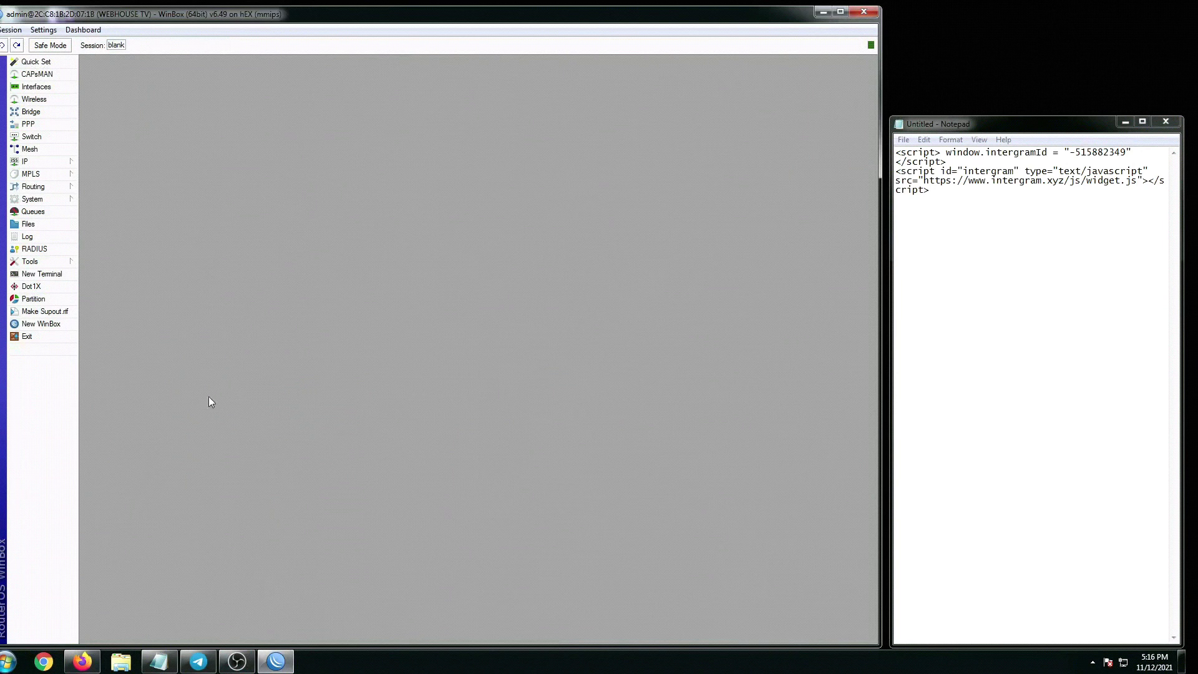
{"action": "left_click", "coordinate": [30, 224]}
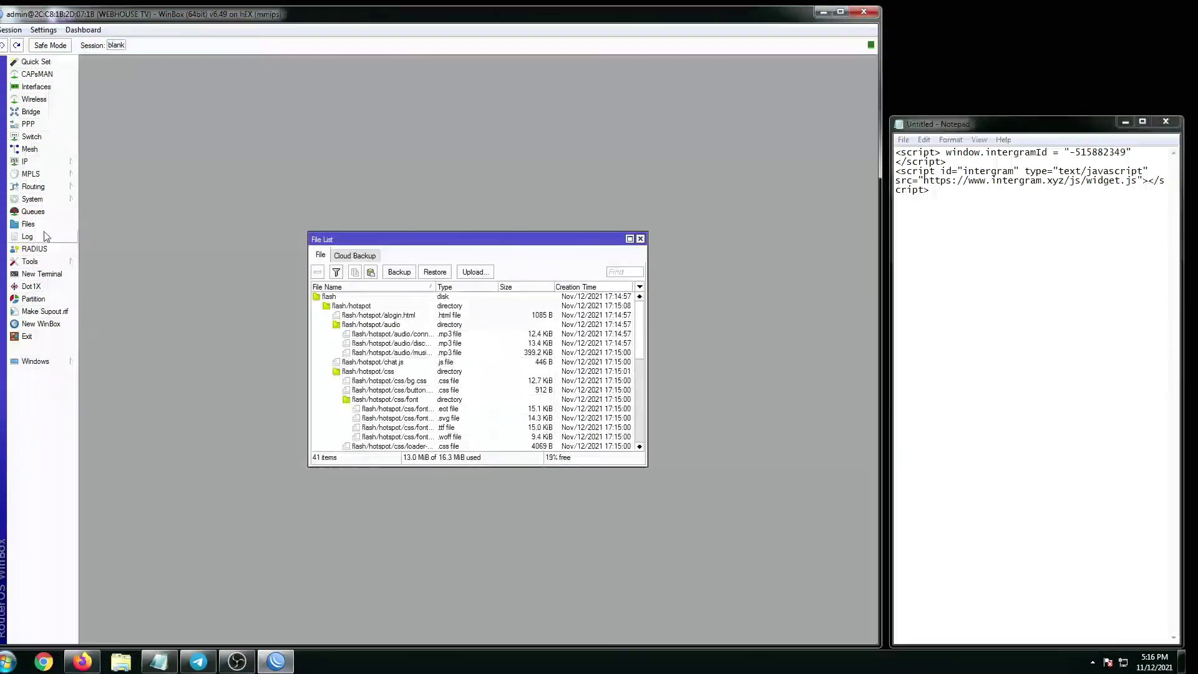
{"action": "left_click", "coordinate": [629, 239]}
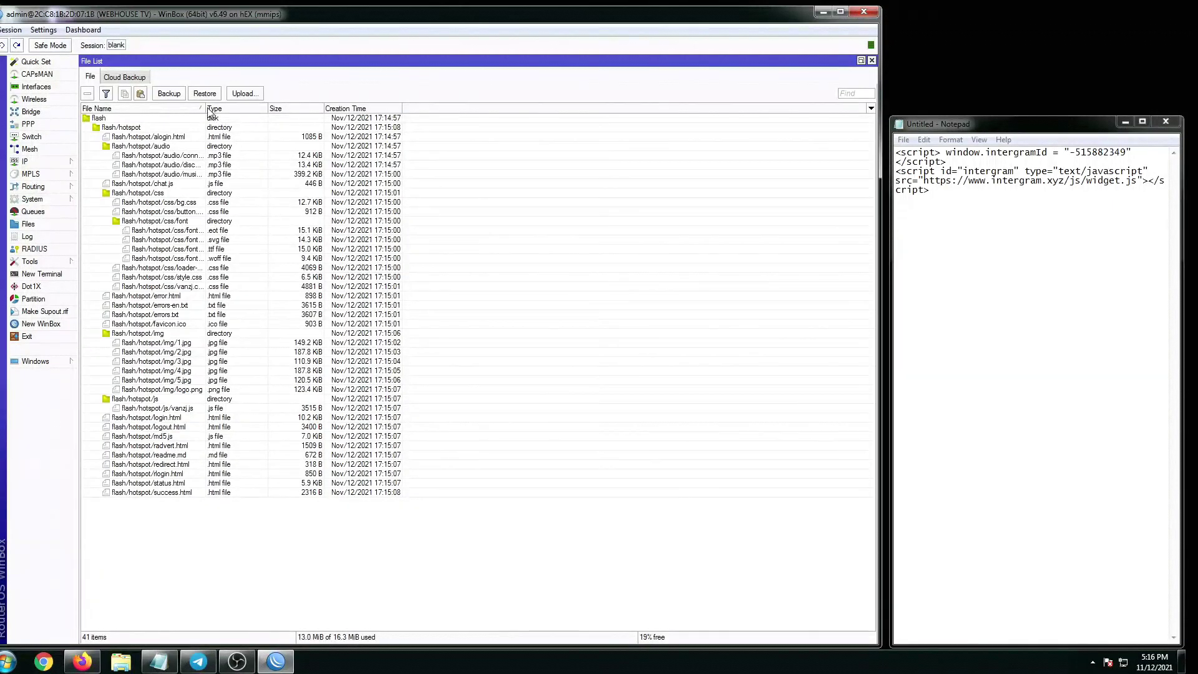
{"action": "left_click_drag", "start_coordinate": [208, 109], "coordinate": [217, 112]}
{"action": "left_click", "coordinate": [160, 166]}
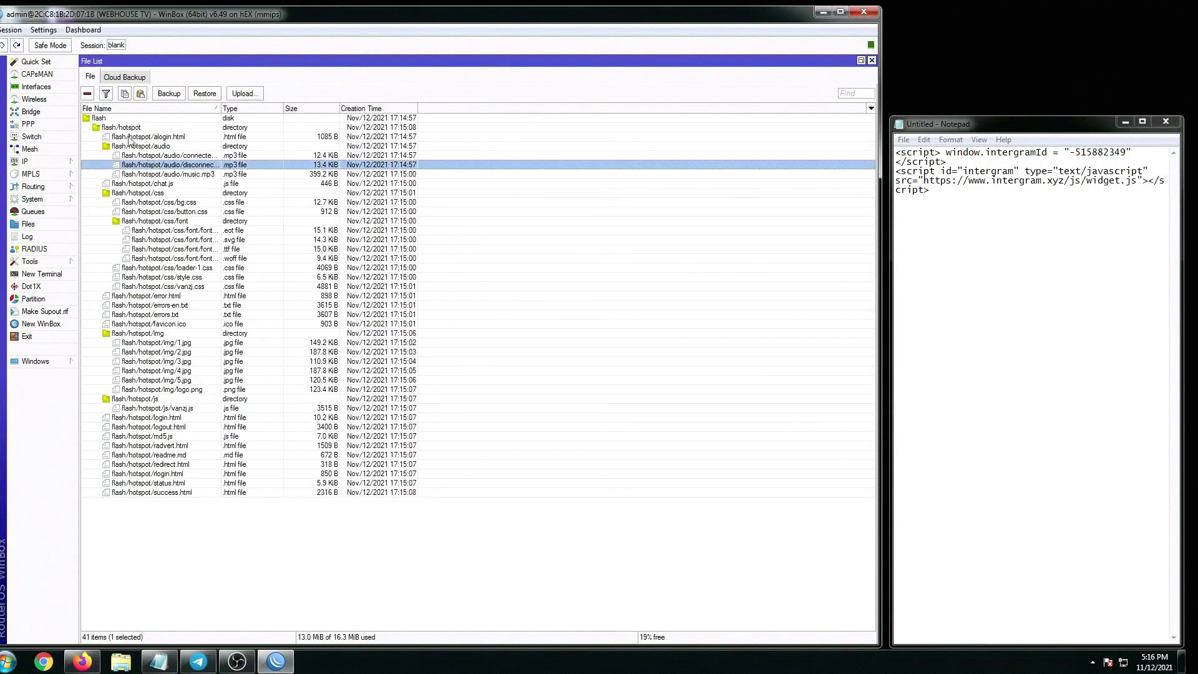
{"action": "left_click", "coordinate": [126, 131]}
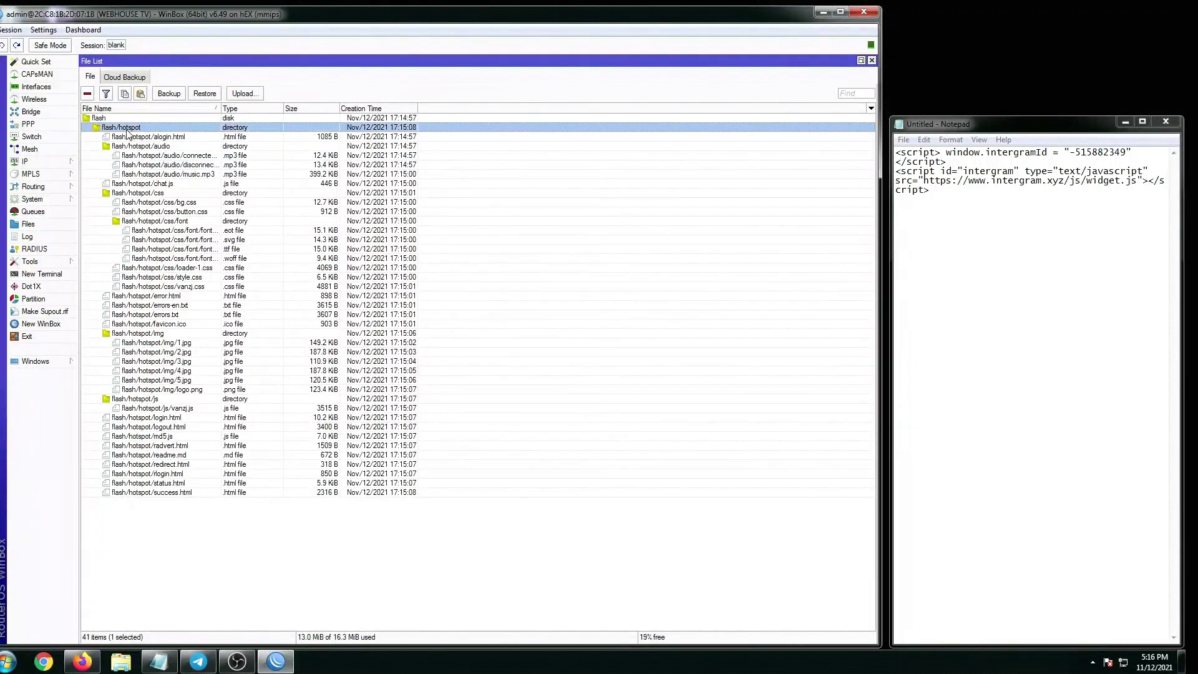
{"action": "left_click_drag", "start_coordinate": [127, 131], "coordinate": [954, 44]}
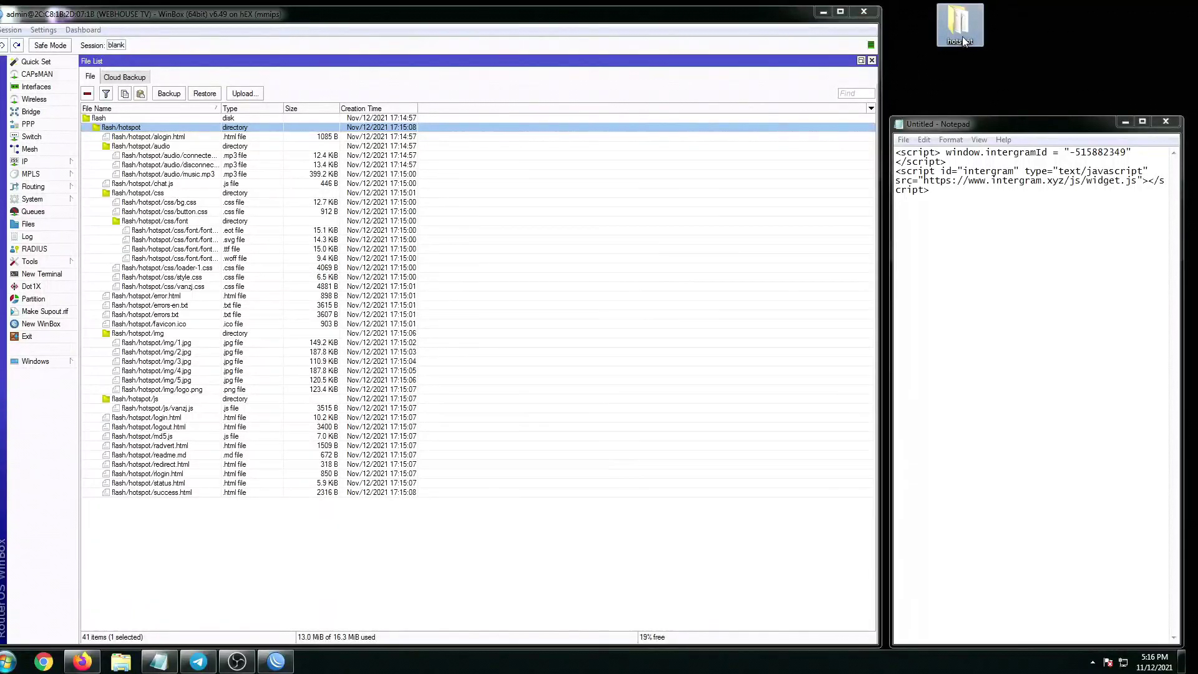
- Rename the desktop hotspot folder to 'hotspot backup'
{"action": "right_click", "coordinate": [962, 37]}
{"action": "left_click", "coordinate": [999, 306]}
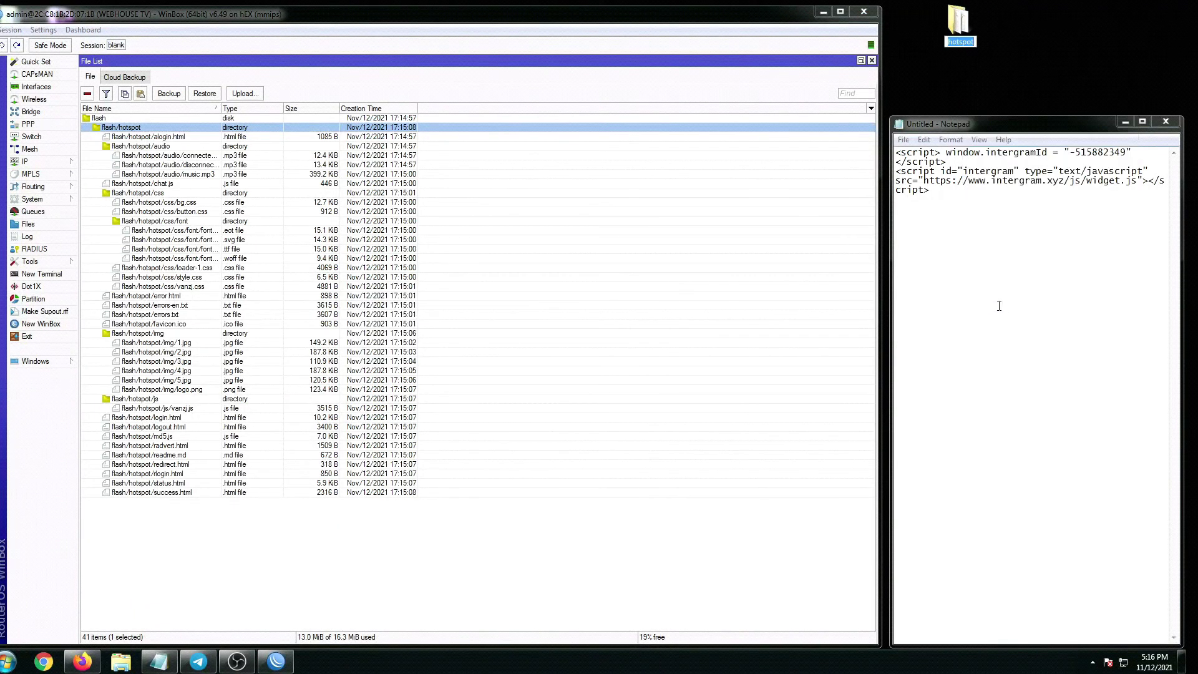
{"action": "key", "text": "End"}
{"action": "type", "text": "backup"}
{"action": "key", "text": "Return"}
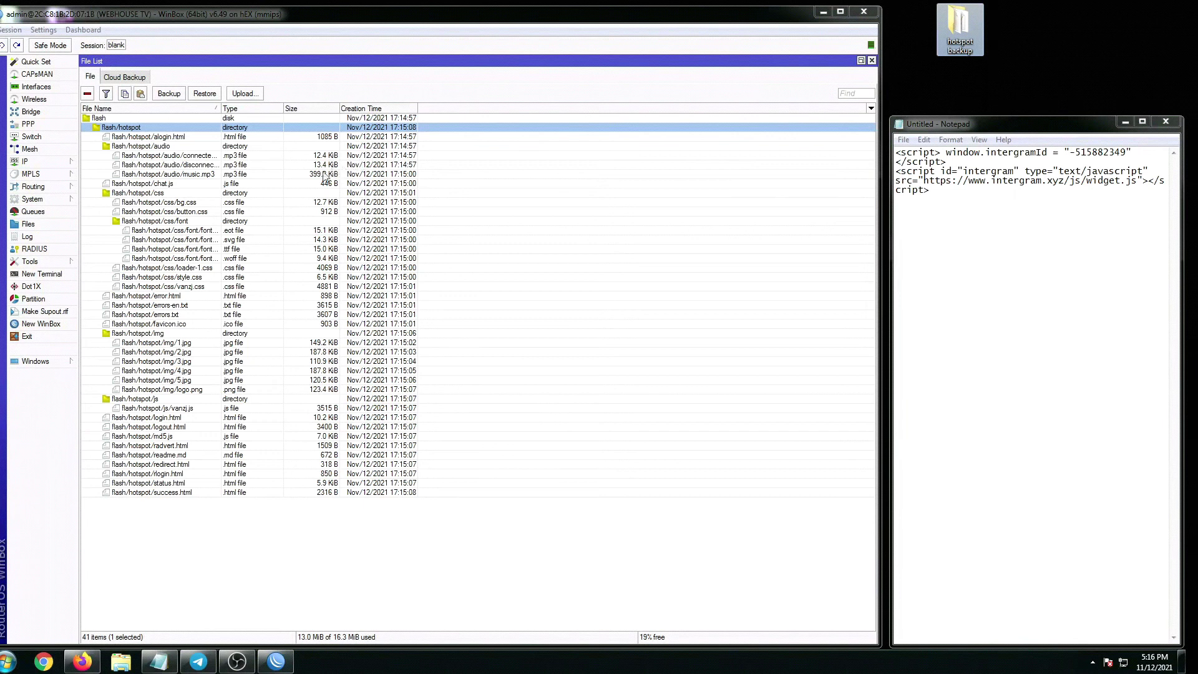
- Add a new entry in the hotspot Walled Garden IP List
{"action": "left_click", "coordinate": [26, 161]}
{"action": "left_click", "coordinate": [119, 275]}
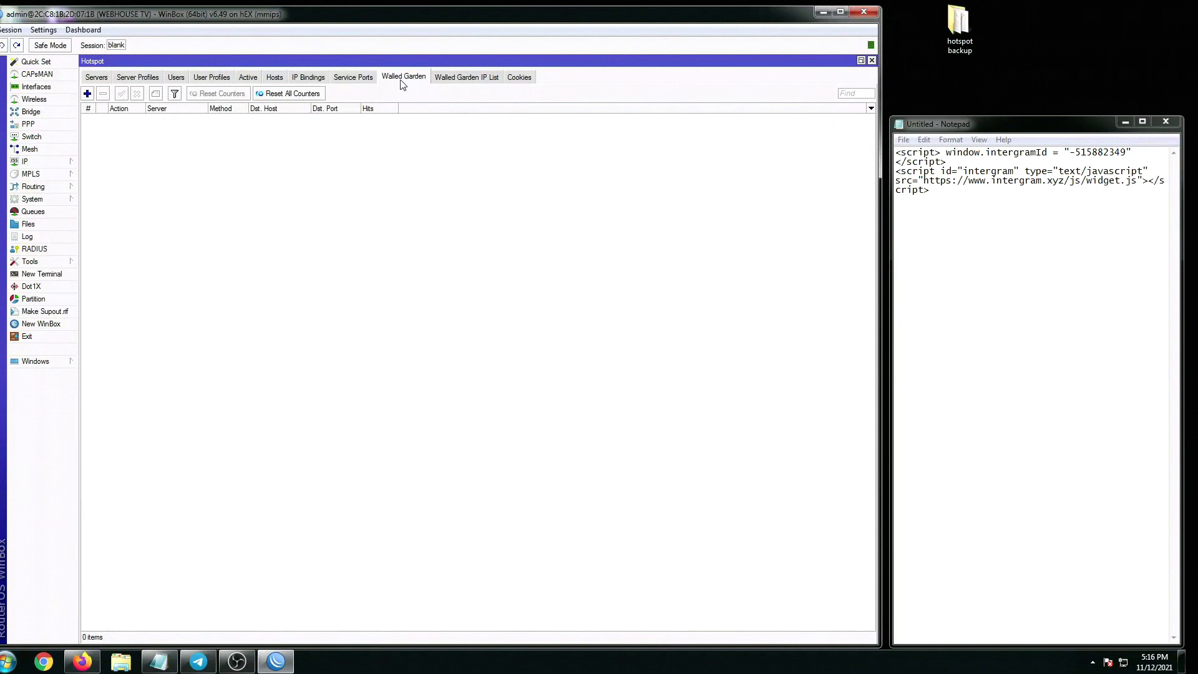
{"action": "left_click", "coordinate": [456, 81]}
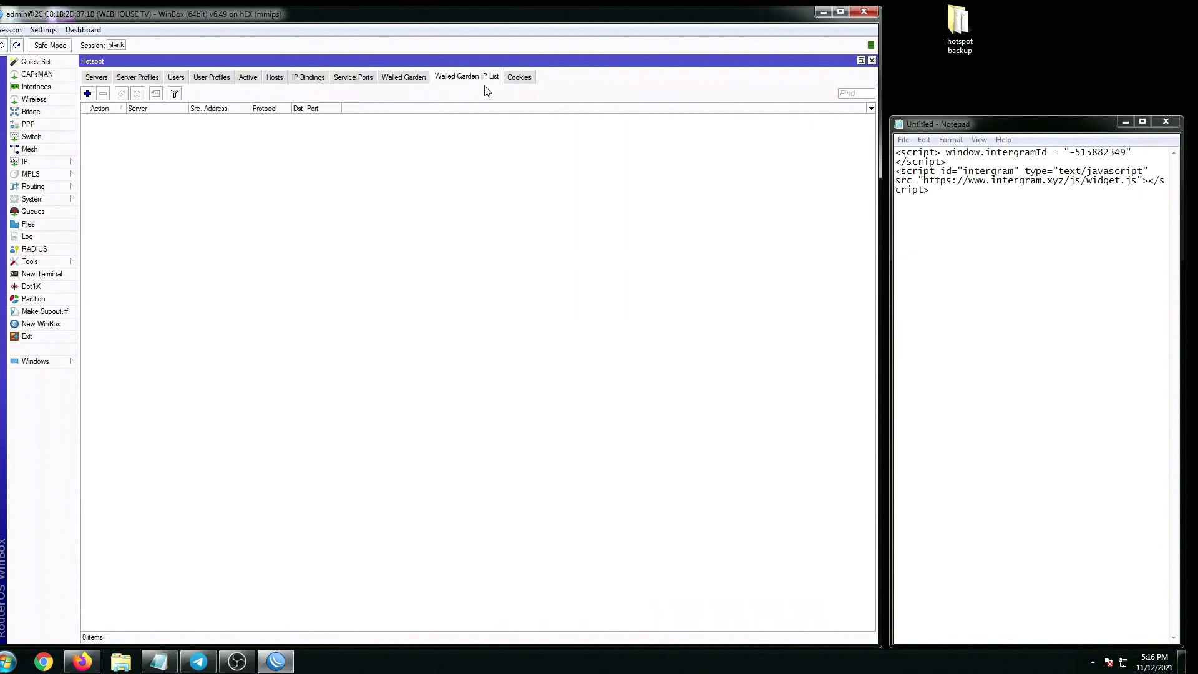
{"action": "left_click", "coordinate": [971, 309]}
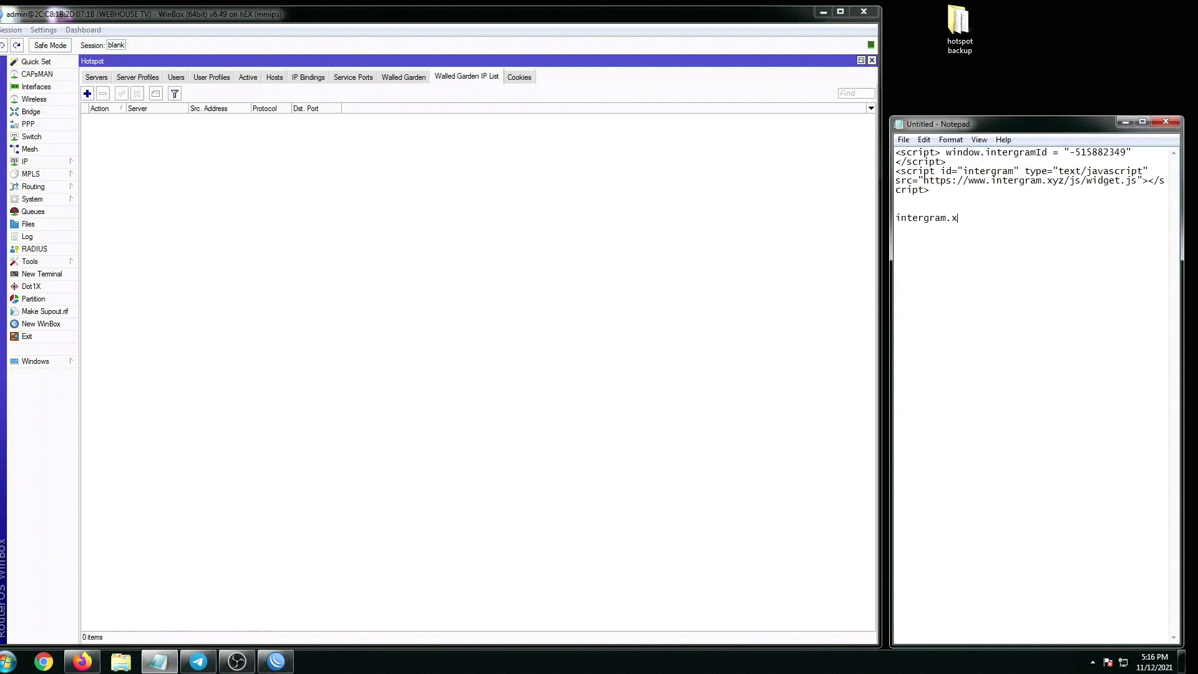
{"action": "left_click", "coordinate": [408, 210]}
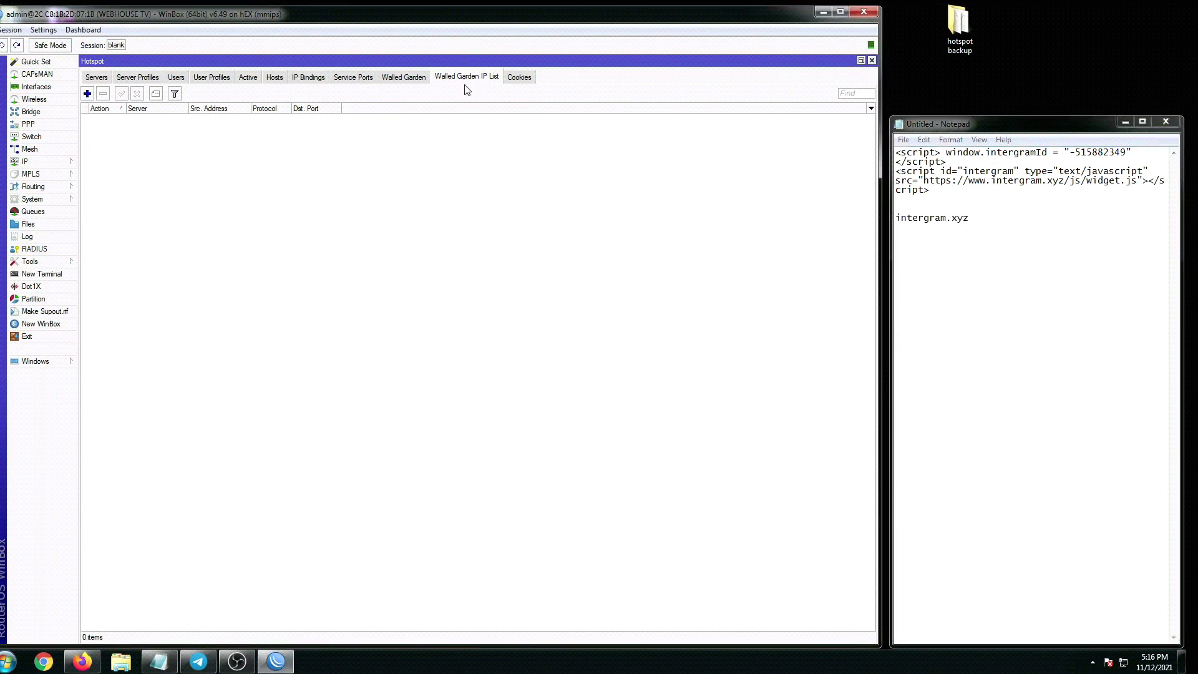
{"action": "left_click", "coordinate": [87, 94]}
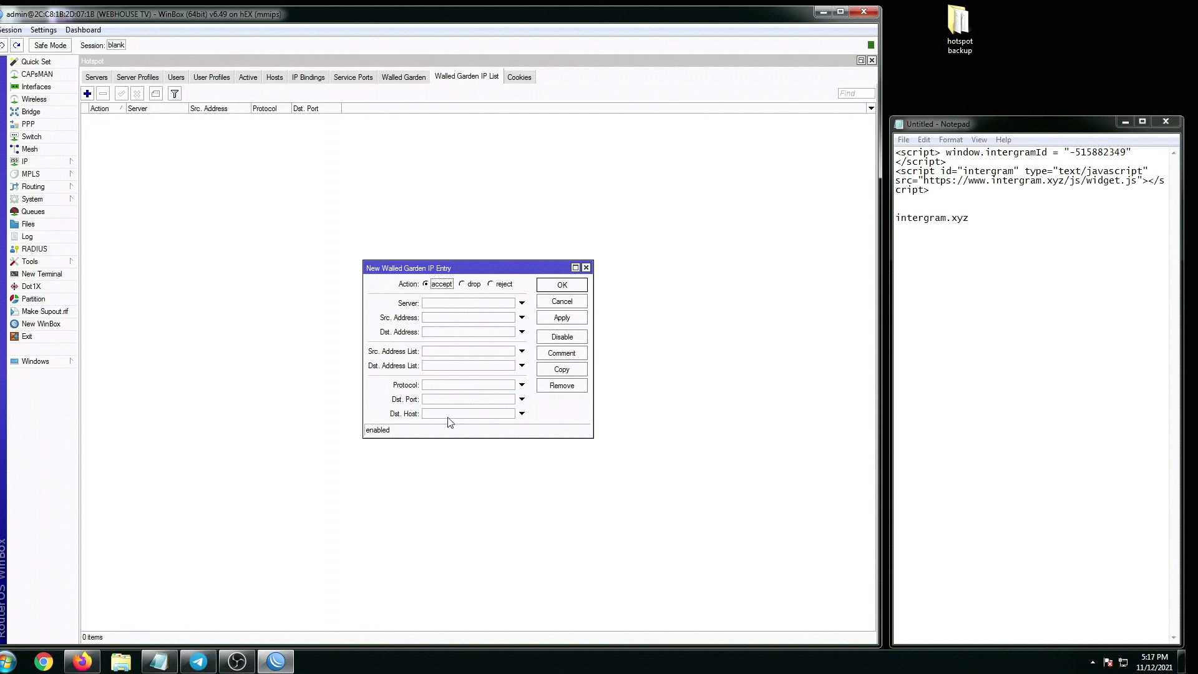
- Set the entry's Dst. Host to intergram.xyz, apply it, and go back to Files
{"action": "left_click_drag", "start_coordinate": [971, 218], "coordinate": [896, 219]}
{"action": "right_click", "coordinate": [916, 220]}
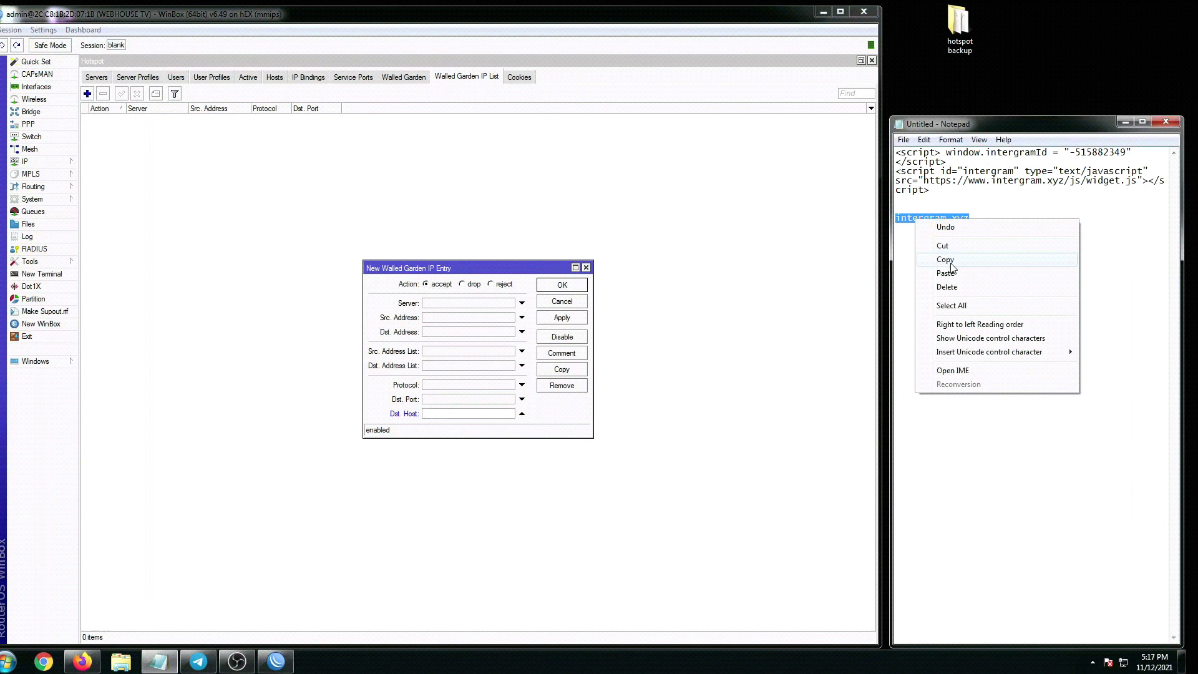
{"action": "left_click", "coordinate": [949, 258]}
{"action": "left_click", "coordinate": [443, 413]}
{"action": "right_click", "coordinate": [442, 413]}
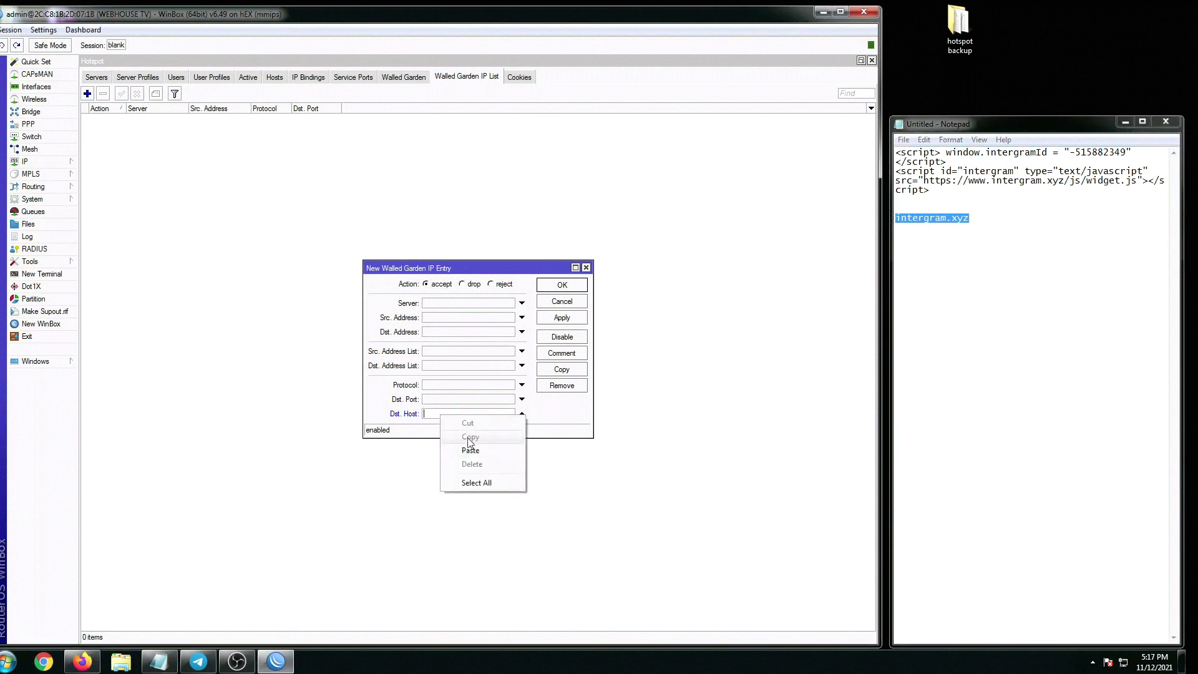
{"action": "left_click", "coordinate": [471, 448]}
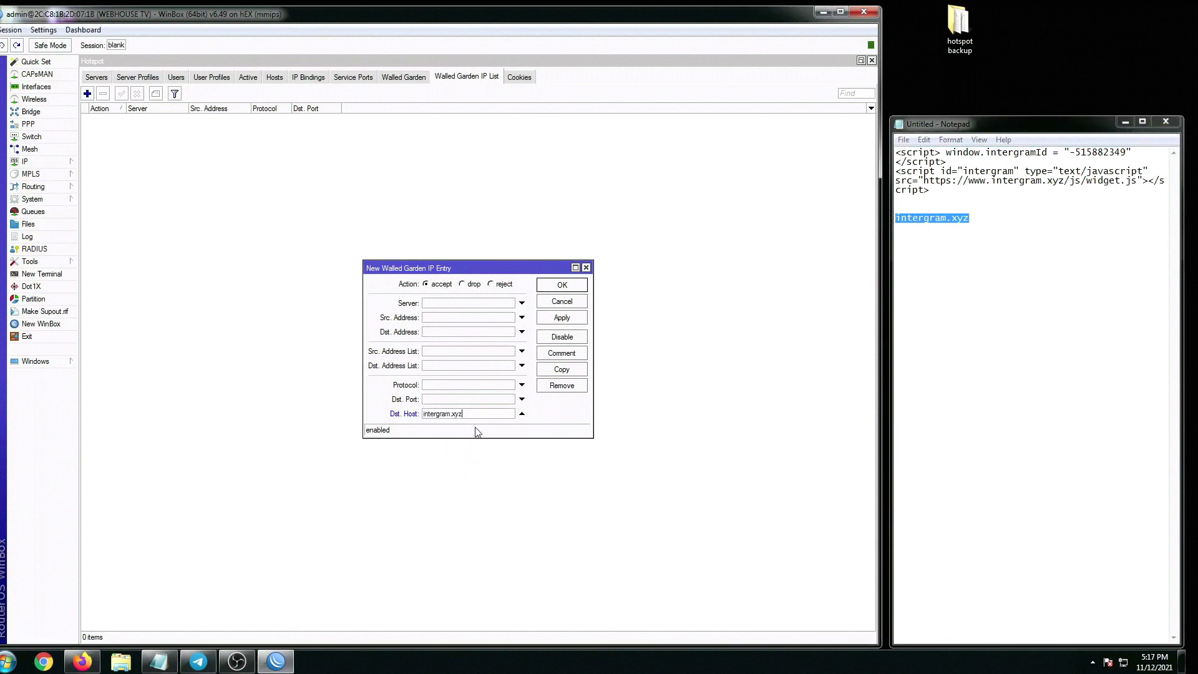
{"action": "left_click", "coordinate": [563, 320]}
{"action": "left_click", "coordinate": [562, 286]}
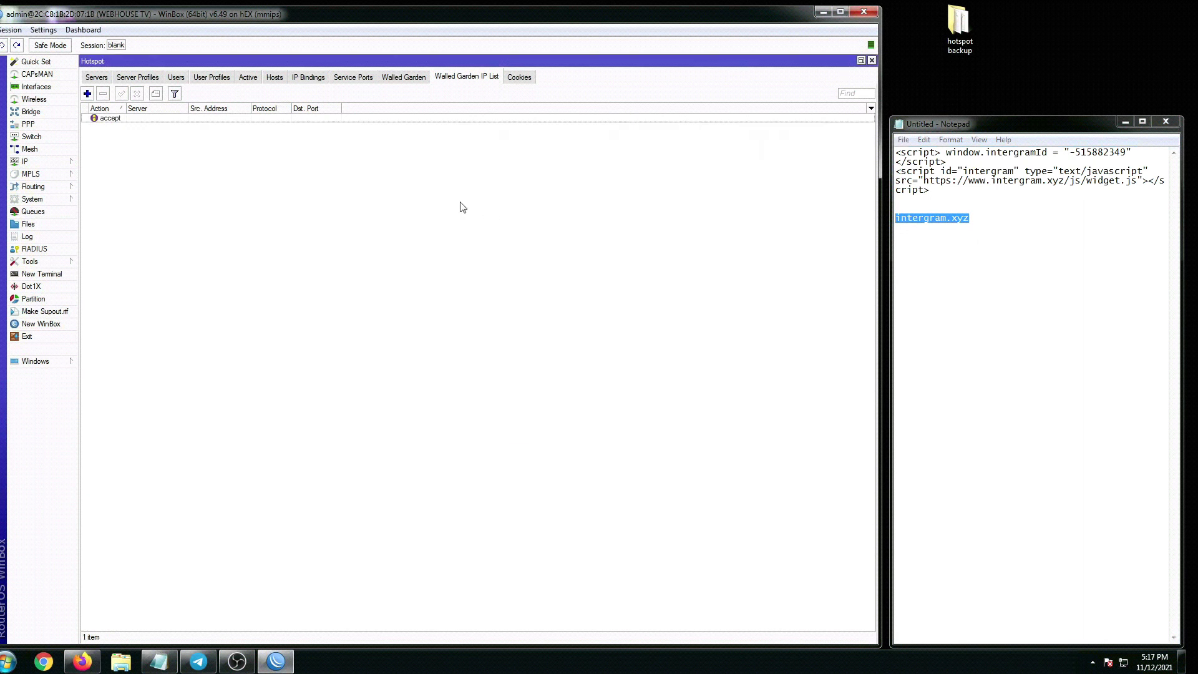
{"action": "left_click", "coordinate": [399, 81]}
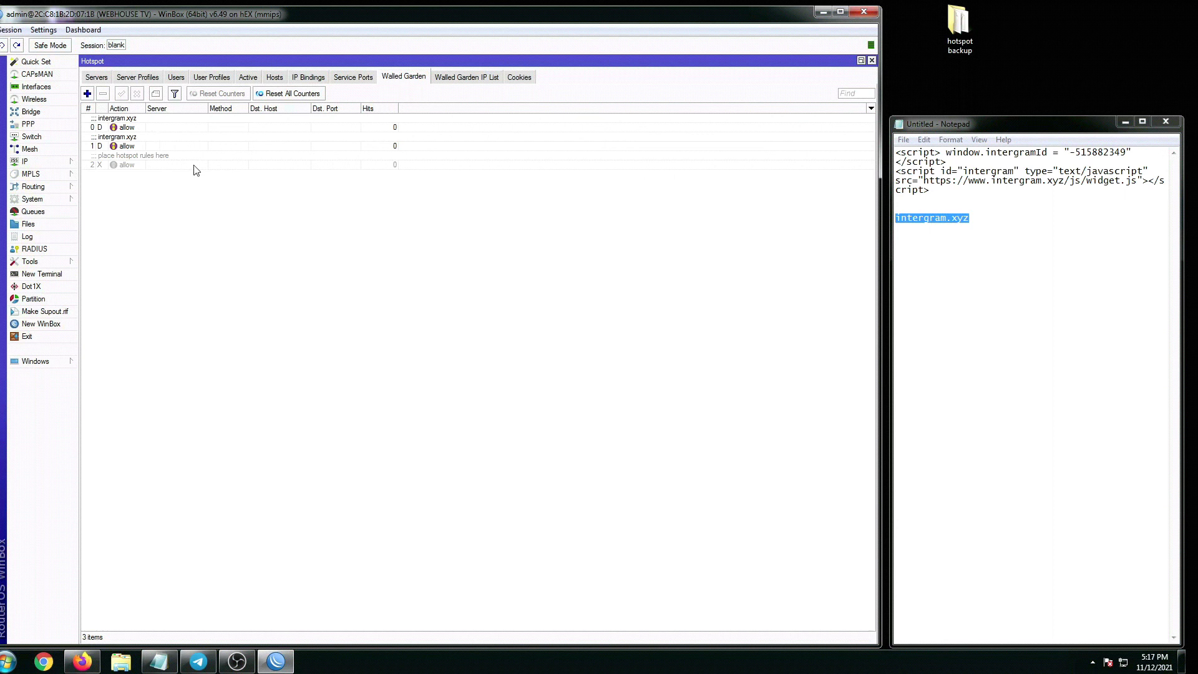
{"action": "left_click", "coordinate": [31, 224]}
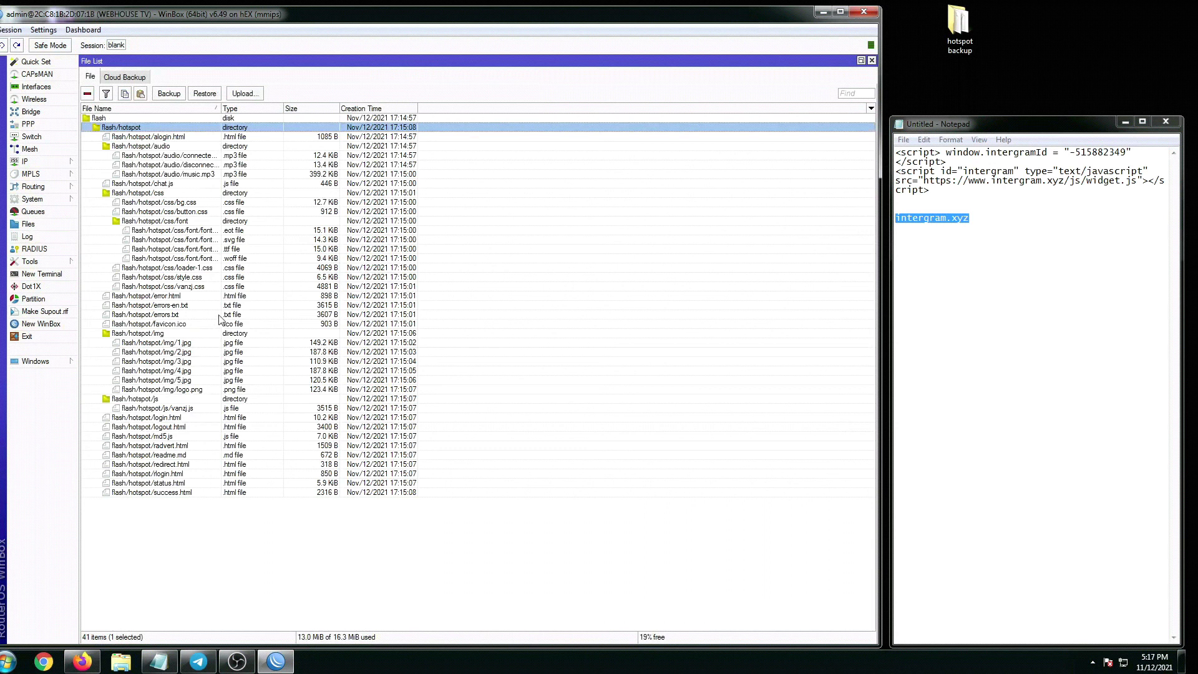
- Copy flash/hotspot/login.html from the router's file list onto the desktop
{"action": "left_click_drag", "start_coordinate": [220, 110], "coordinate": [269, 113]}
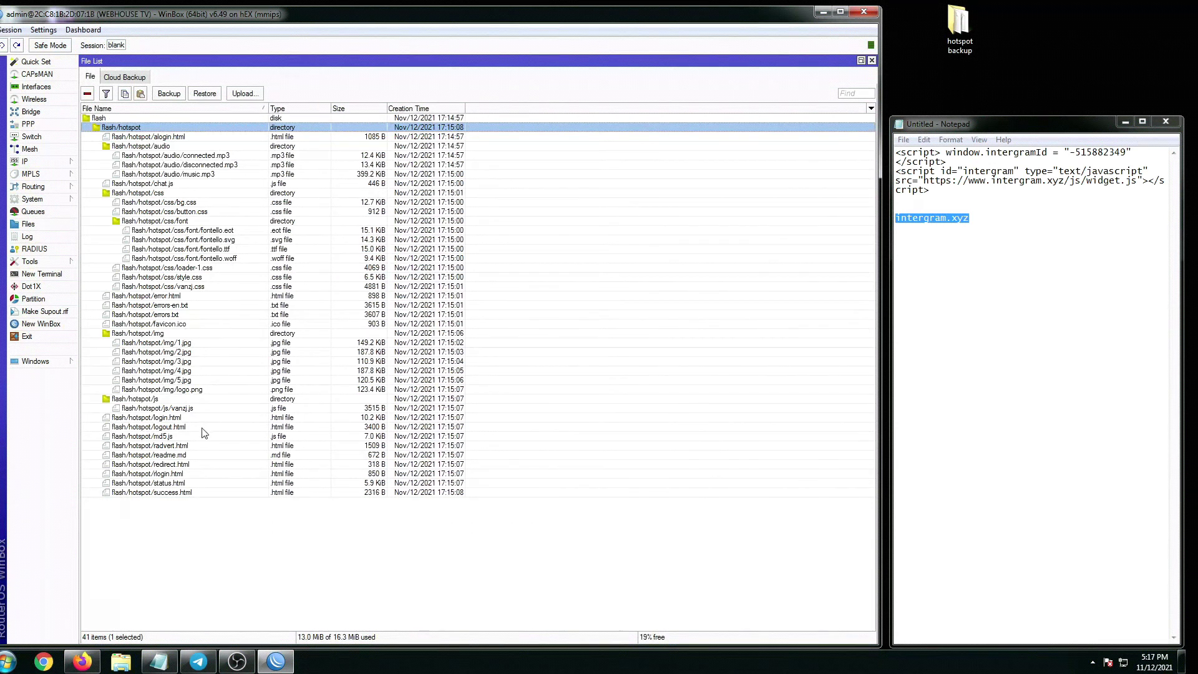
{"action": "left_click", "coordinate": [167, 420]}
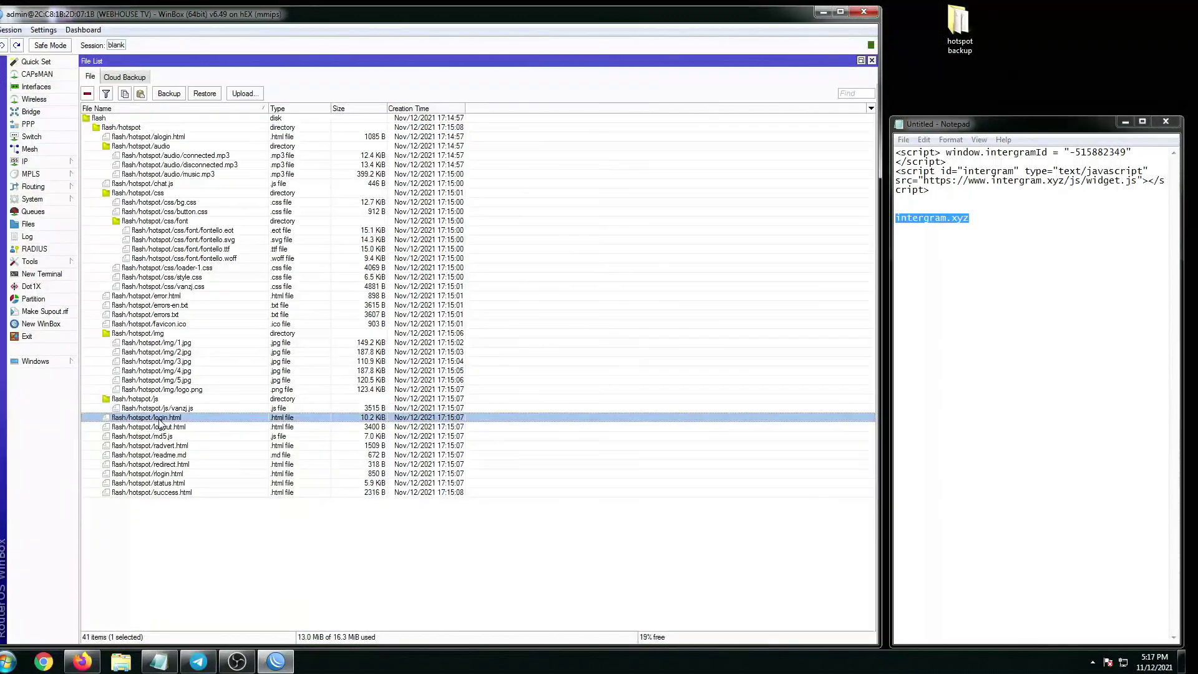
{"action": "left_click_drag", "start_coordinate": [161, 425], "coordinate": [1044, 32]}
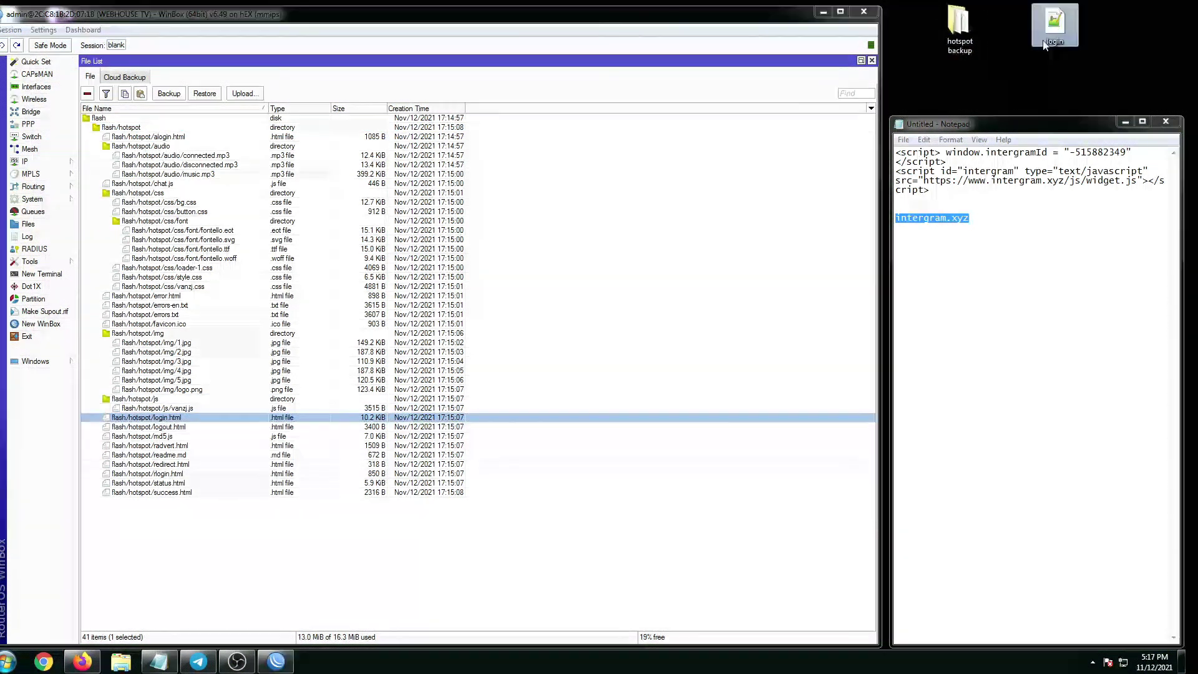
{"action": "right_click", "coordinate": [1051, 33]}
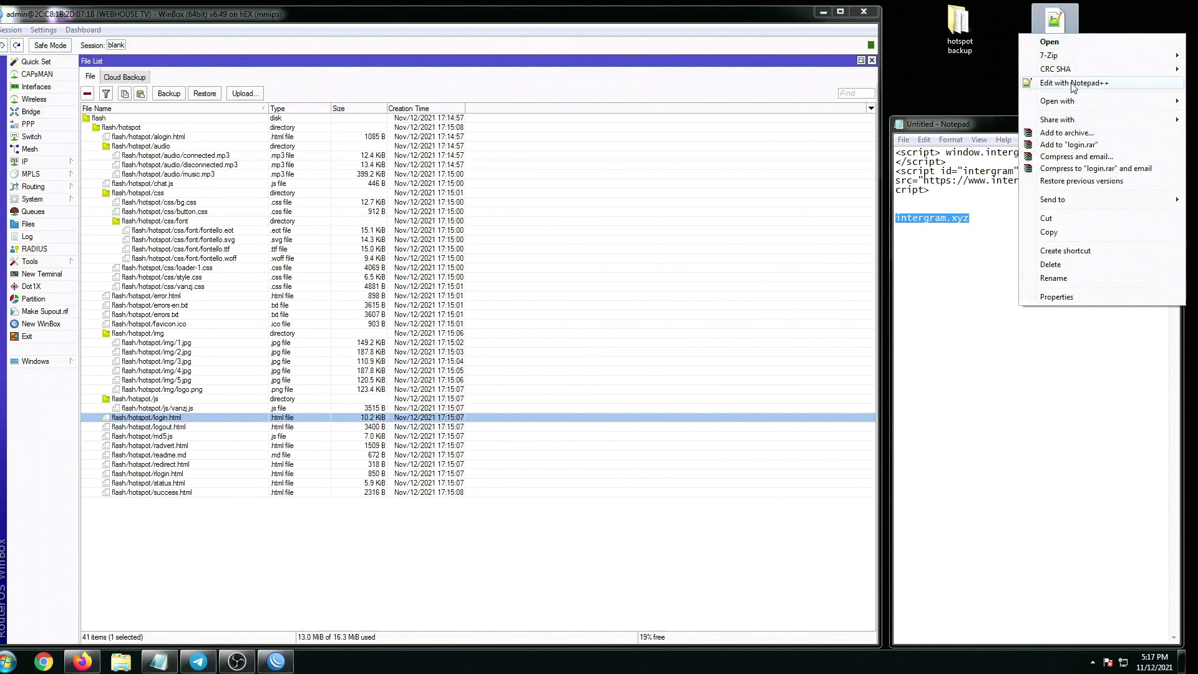
- Open the desktop login.html in Notepad++ and copy the Intergram script from Notepad
{"action": "left_click", "coordinate": [1069, 83]}
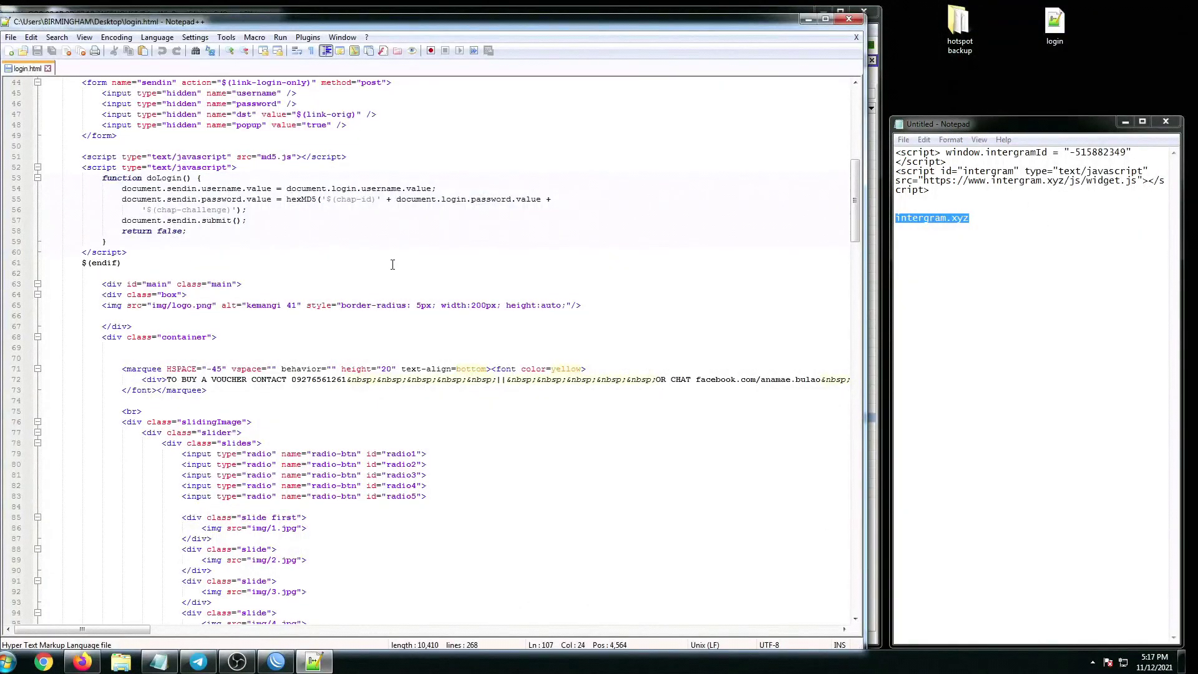
{"action": "scroll", "coordinate": [392, 264], "scroll_direction": "down", "scroll_amount": 20}
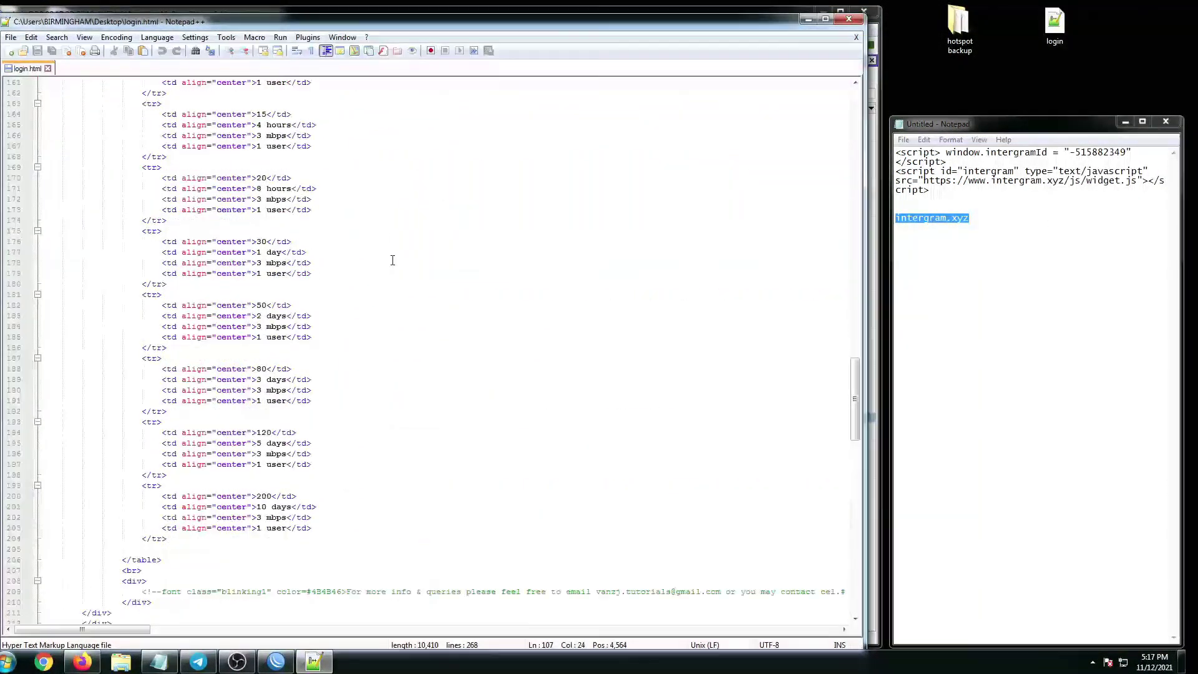
{"action": "scroll", "coordinate": [393, 260], "scroll_direction": "down", "scroll_amount": 20}
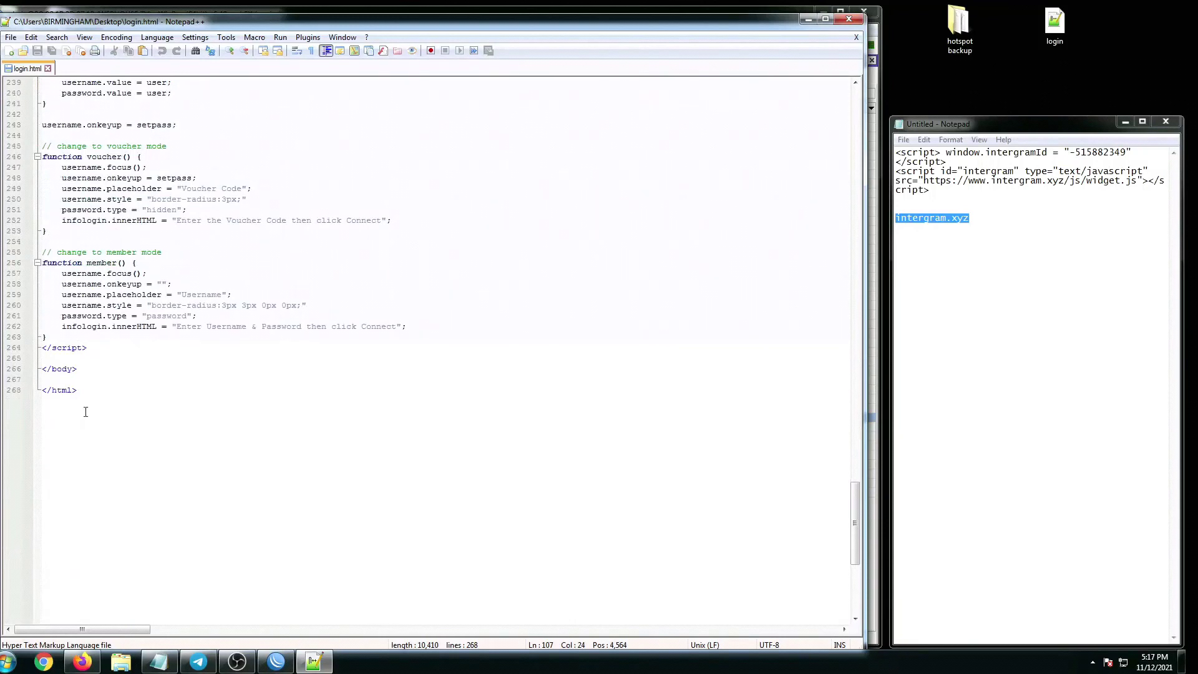
{"action": "left_click", "coordinate": [931, 190]}
{"action": "left_click_drag", "start_coordinate": [931, 190], "coordinate": [890, 155]}
{"action": "right_click", "coordinate": [910, 167]}
{"action": "left_click", "coordinate": [930, 212]}
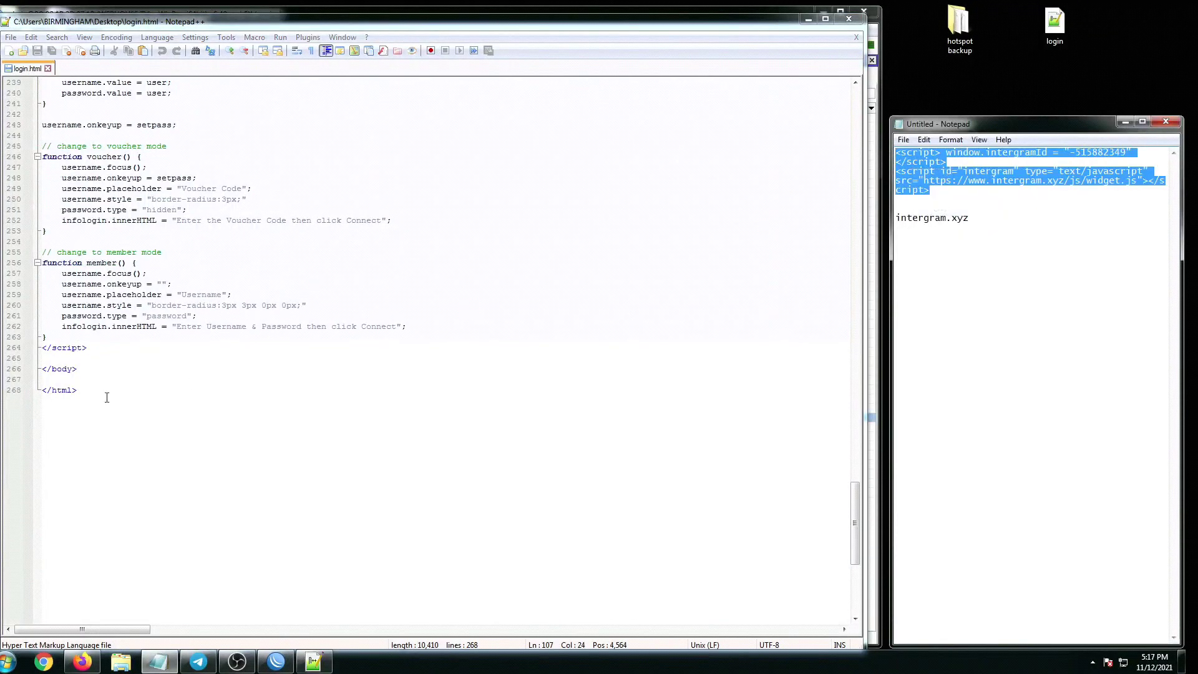
- Paste the Intergram script above </body> in login.html, save, and close the tab
{"action": "left_click", "coordinate": [60, 359]}
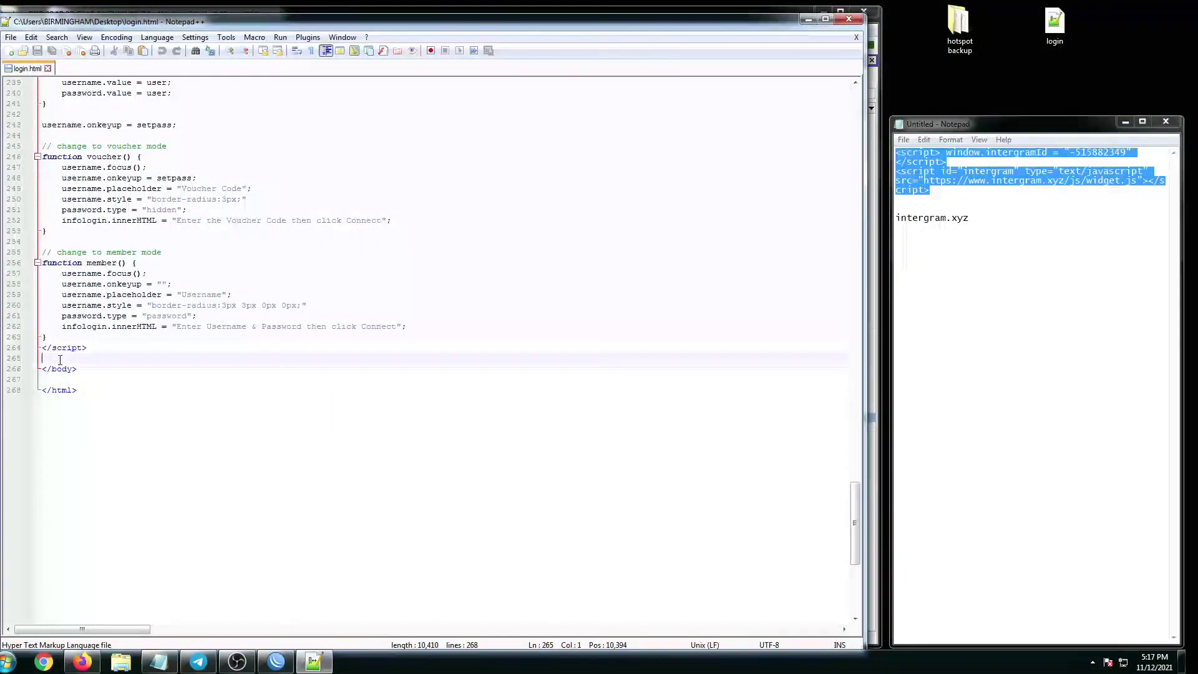
{"action": "key", "text": "Return"}
{"action": "key", "text": "ctrl+v"}
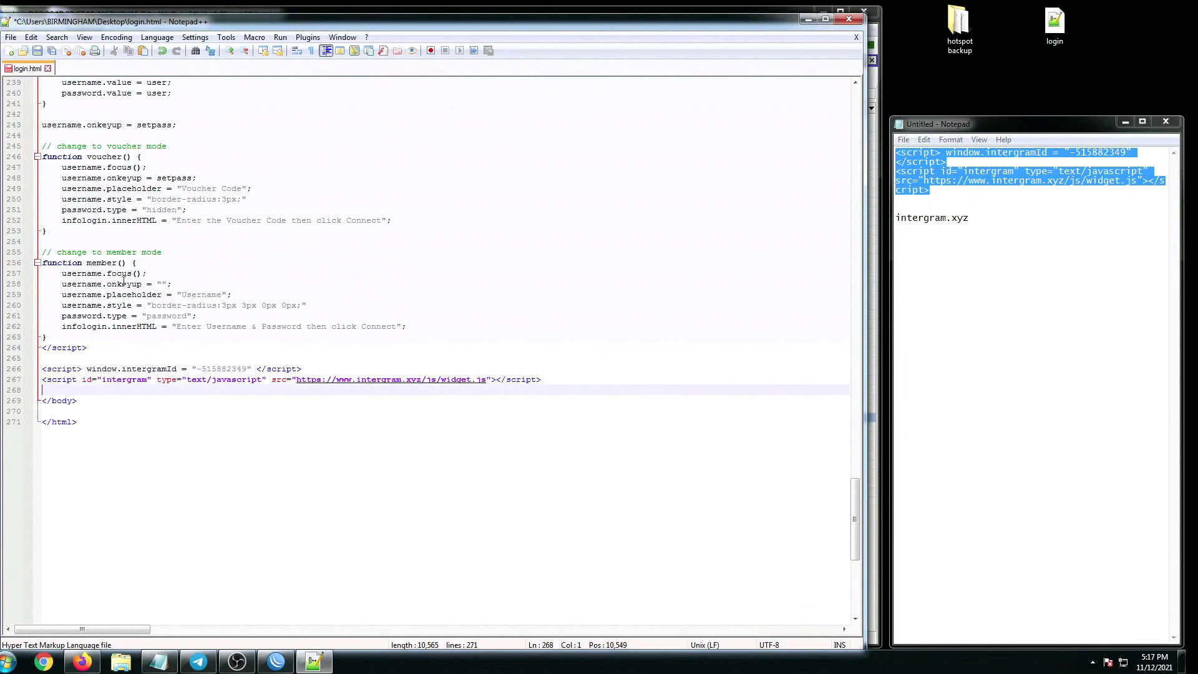
{"action": "left_click", "coordinate": [37, 52]}
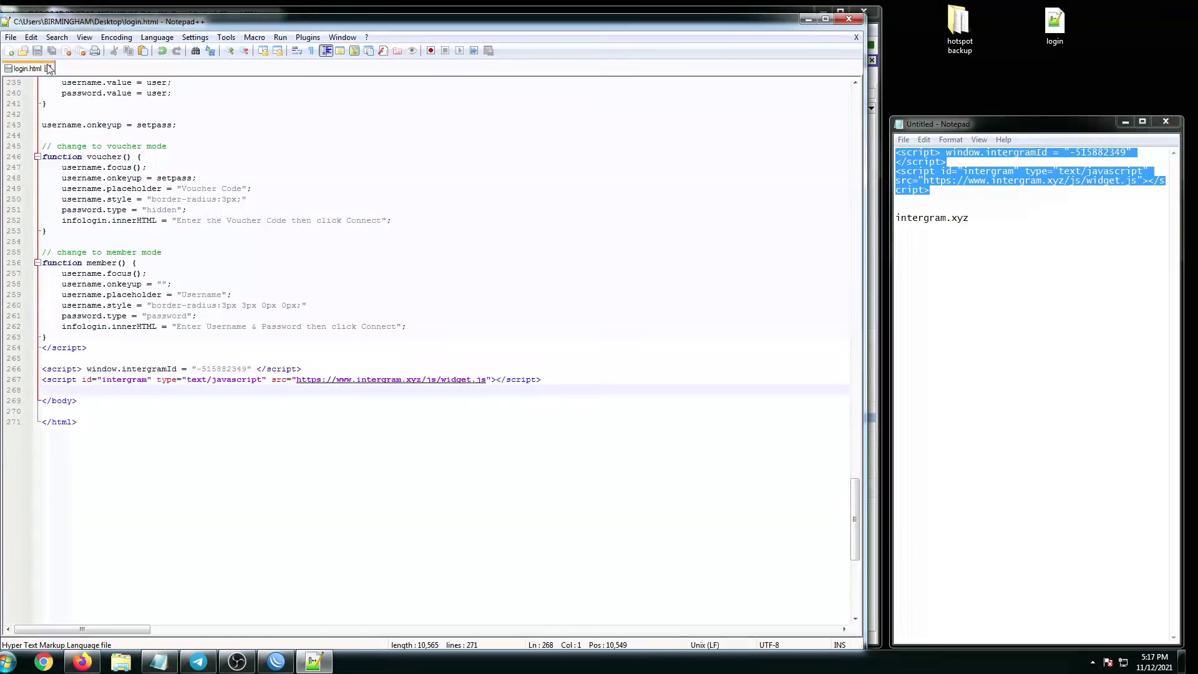
{"action": "left_click", "coordinate": [47, 69]}
- Upload the edited login.html over the router's copy and delete the desktop login file
{"action": "left_click", "coordinate": [848, 19]}
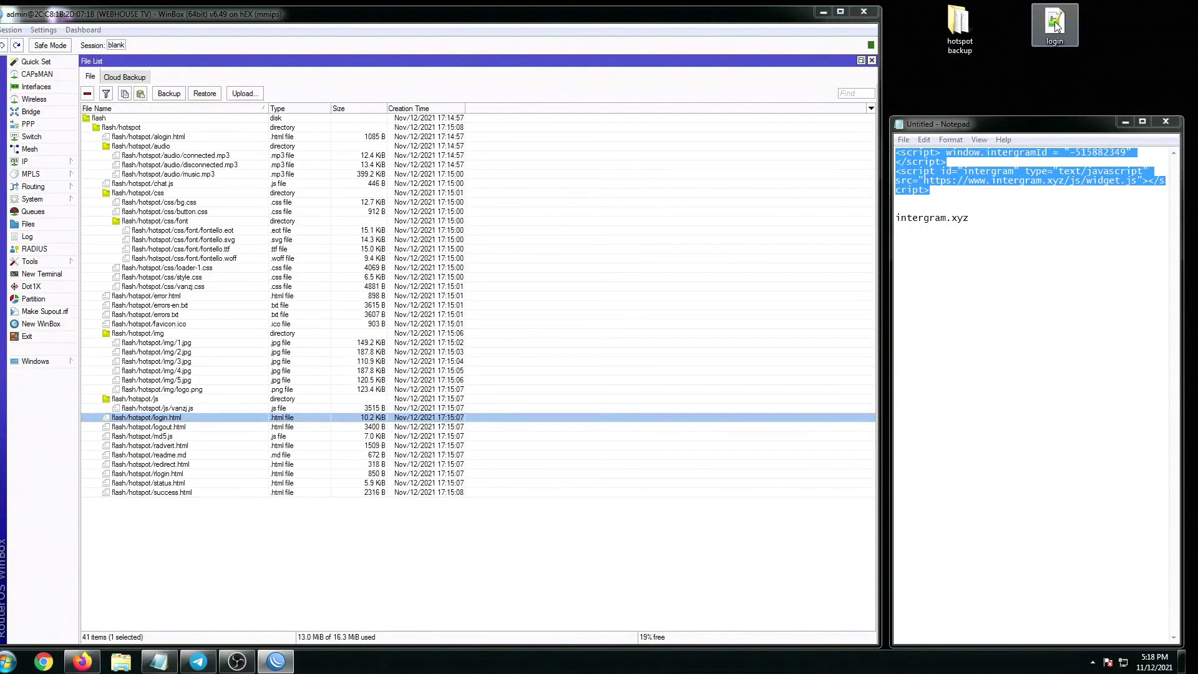
{"action": "left_click_drag", "start_coordinate": [1055, 24], "coordinate": [306, 421]}
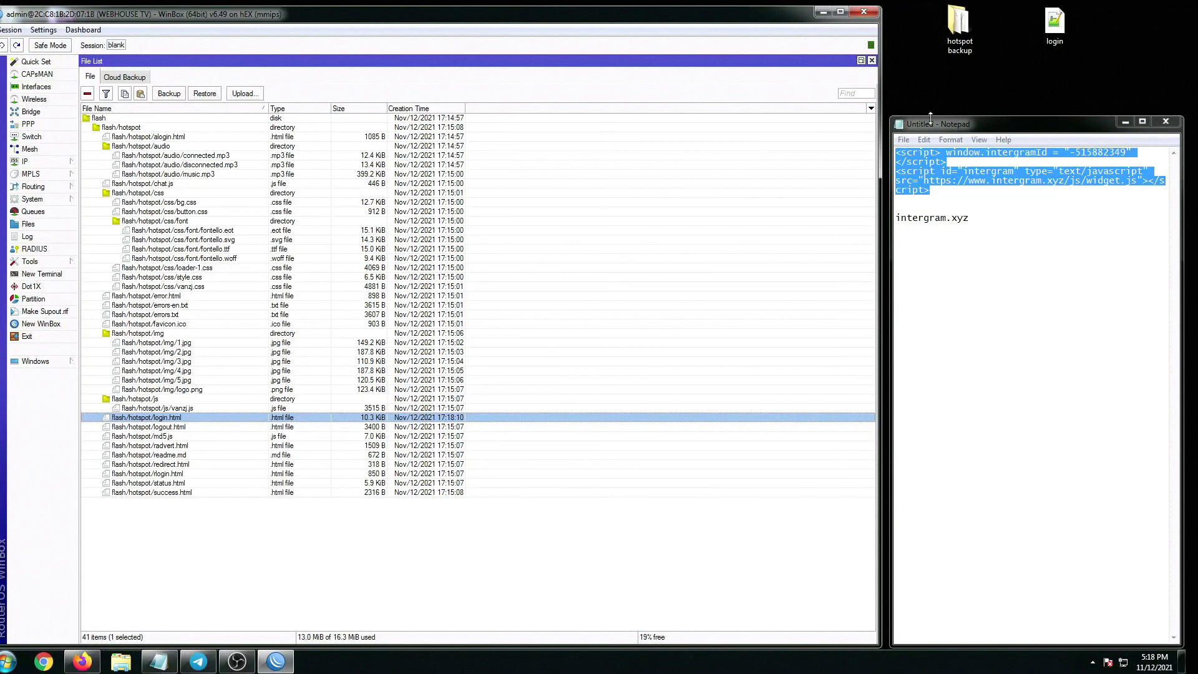
{"action": "right_click", "coordinate": [1061, 31]}
{"action": "left_click", "coordinate": [1064, 263]}
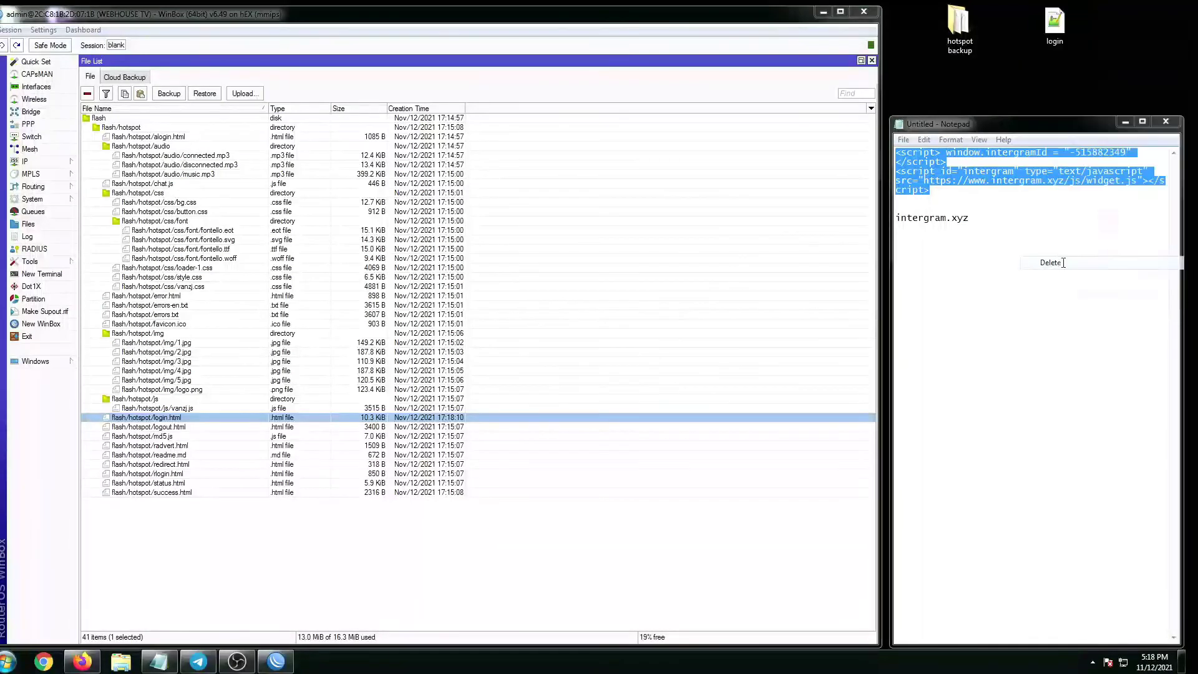
{"action": "left_click", "coordinate": [636, 382]}
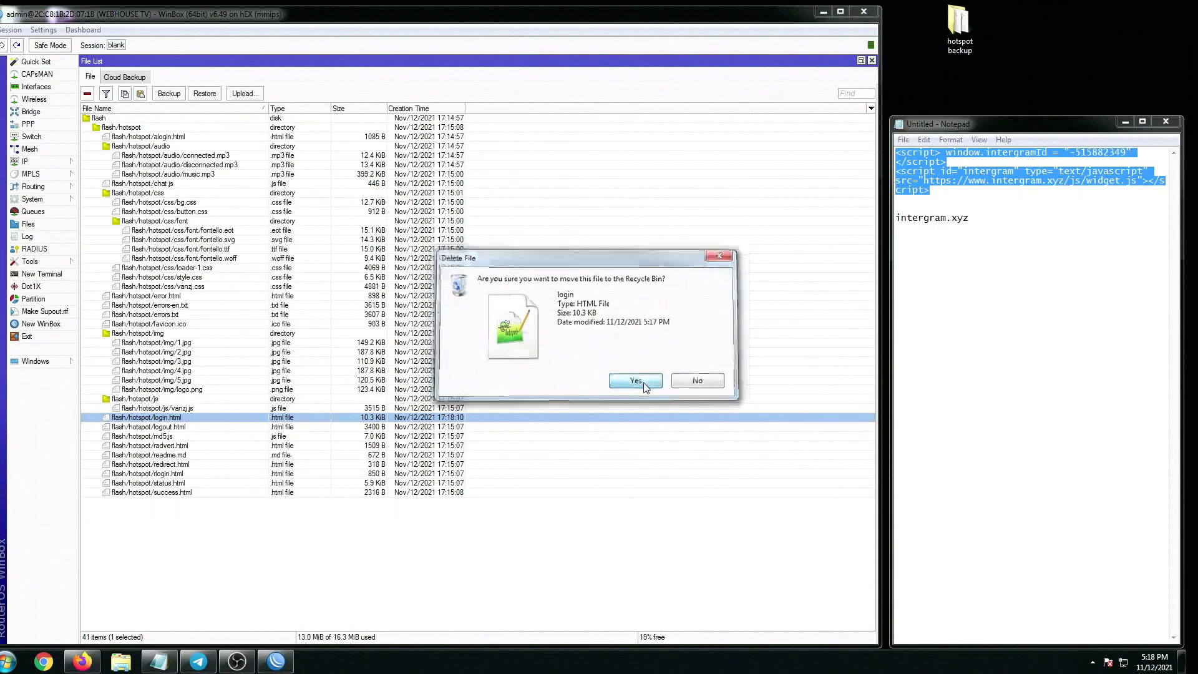
{"action": "left_click", "coordinate": [667, 383]}
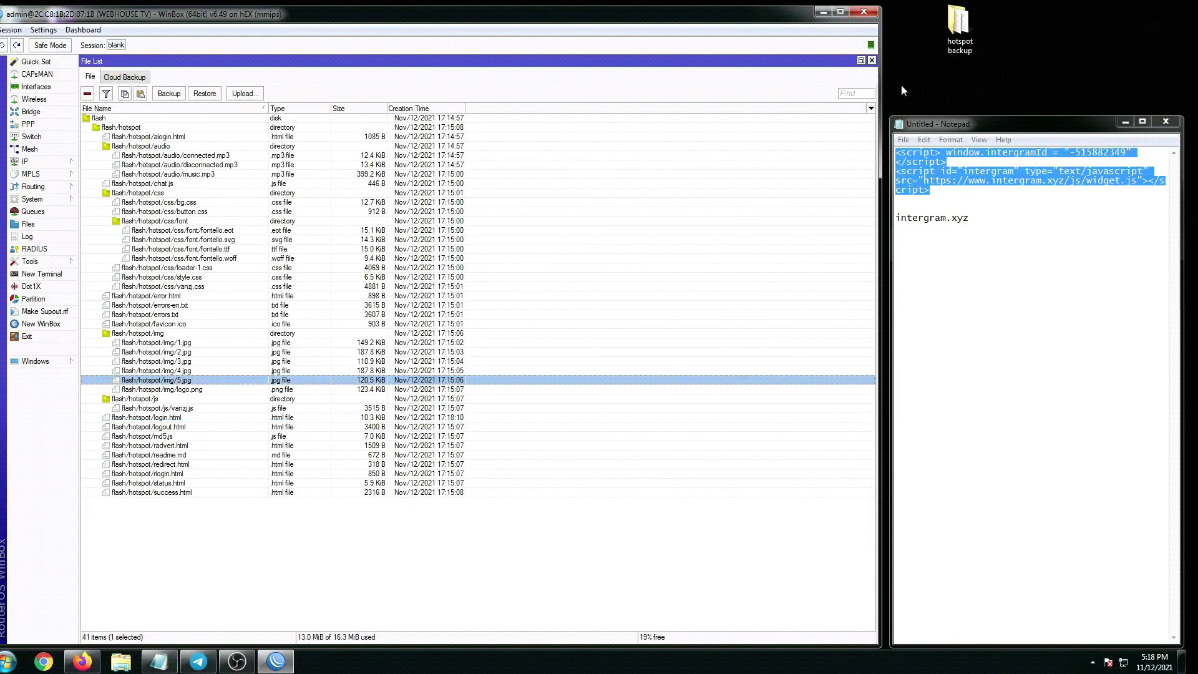
- Load 10.0.0.1 in Firefox, then dismiss the audio bar and saved-logins popup
{"action": "left_click", "coordinate": [97, 666]}
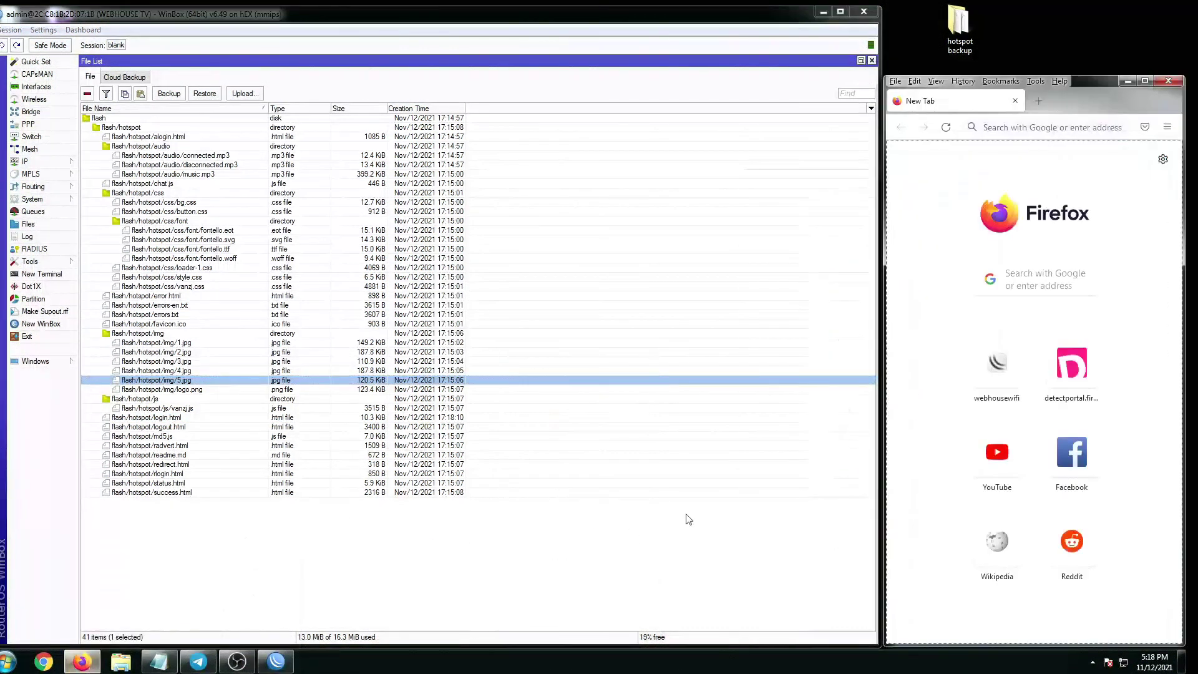
{"action": "left_click", "coordinate": [1043, 126]}
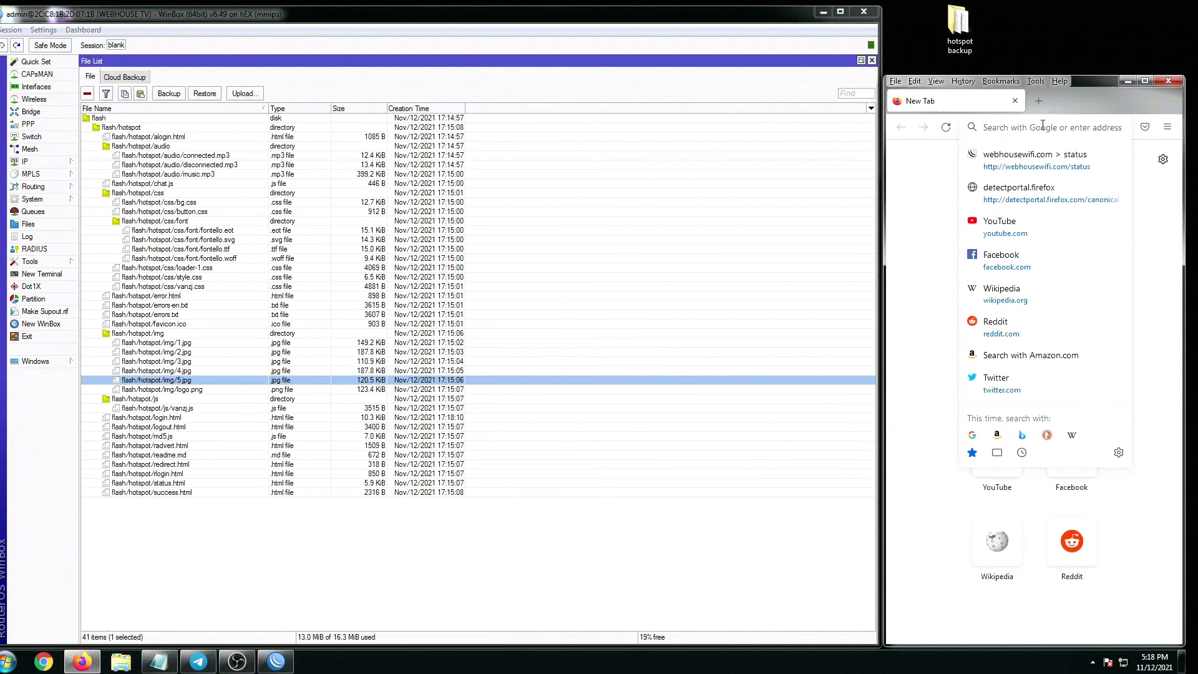
{"action": "type", "text": "10.0.0.1/"}
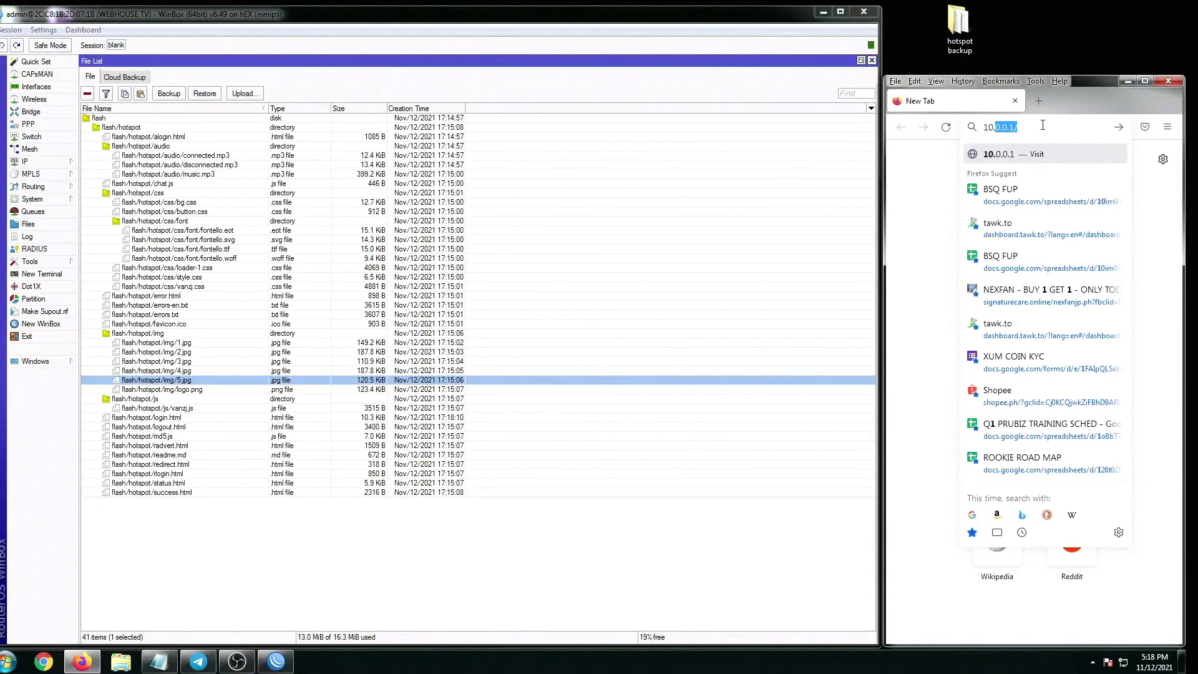
{"action": "key", "text": "Return"}
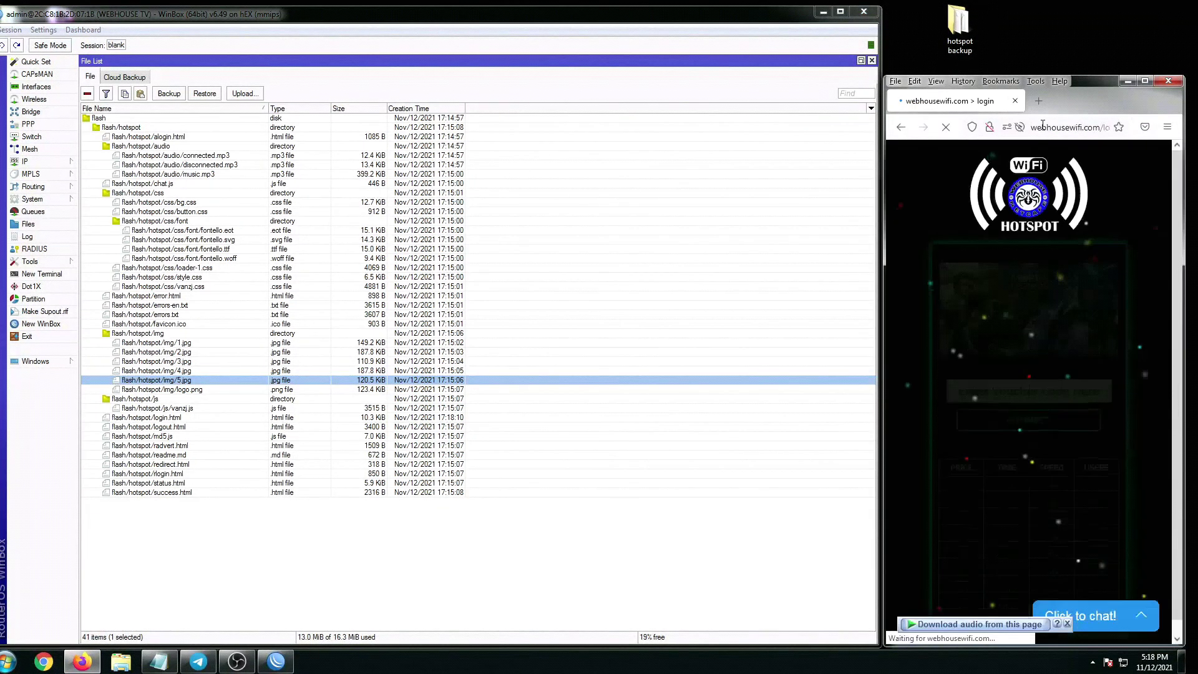
{"action": "left_click", "coordinate": [1066, 623]}
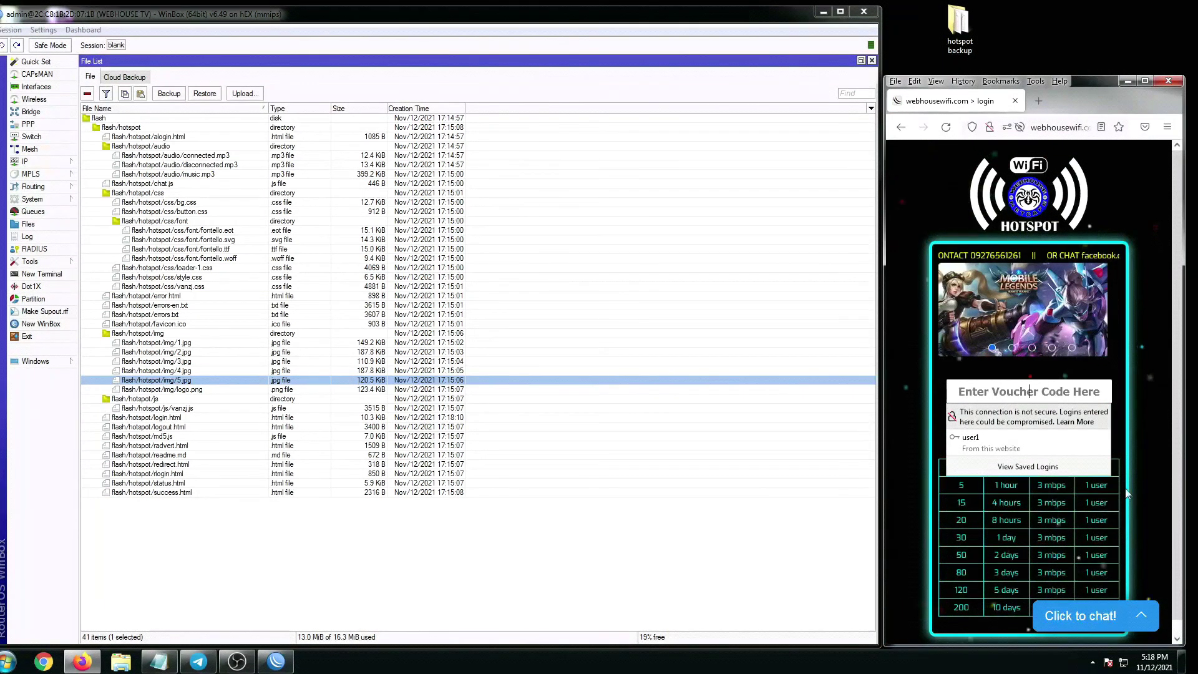
{"action": "left_click", "coordinate": [1158, 411]}
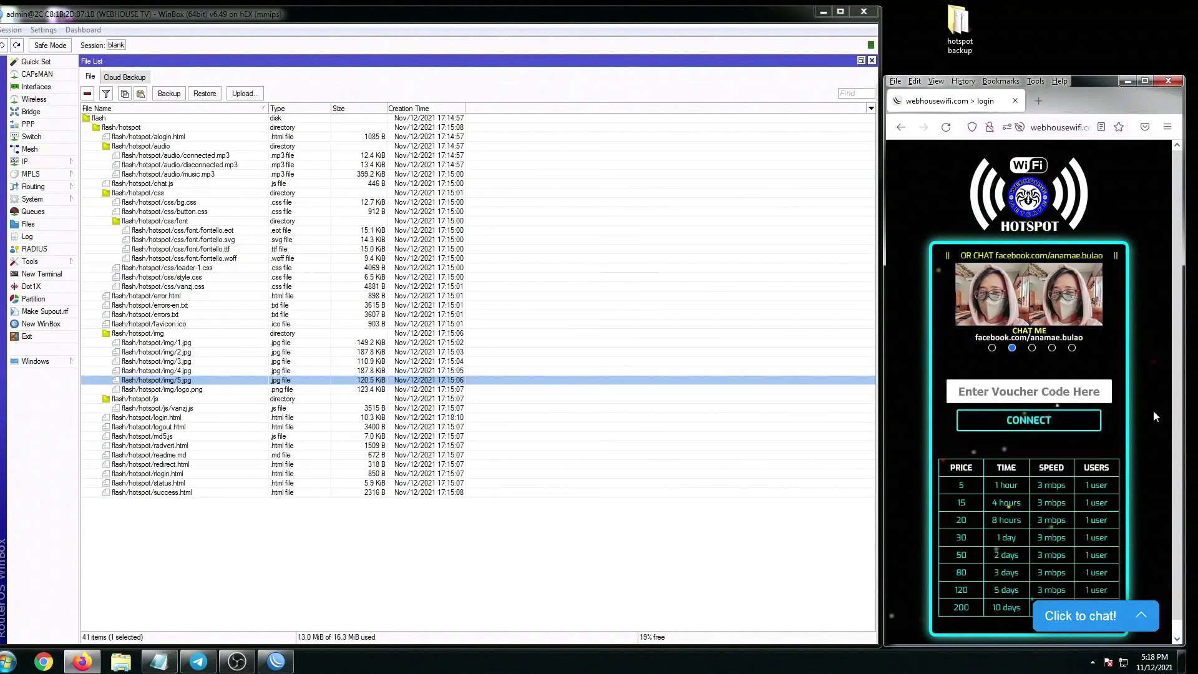
- Open the Intergram 'Let's chat!' panel, then return to WinBox's flash/hotspot folder
{"action": "left_click", "coordinate": [1074, 616]}
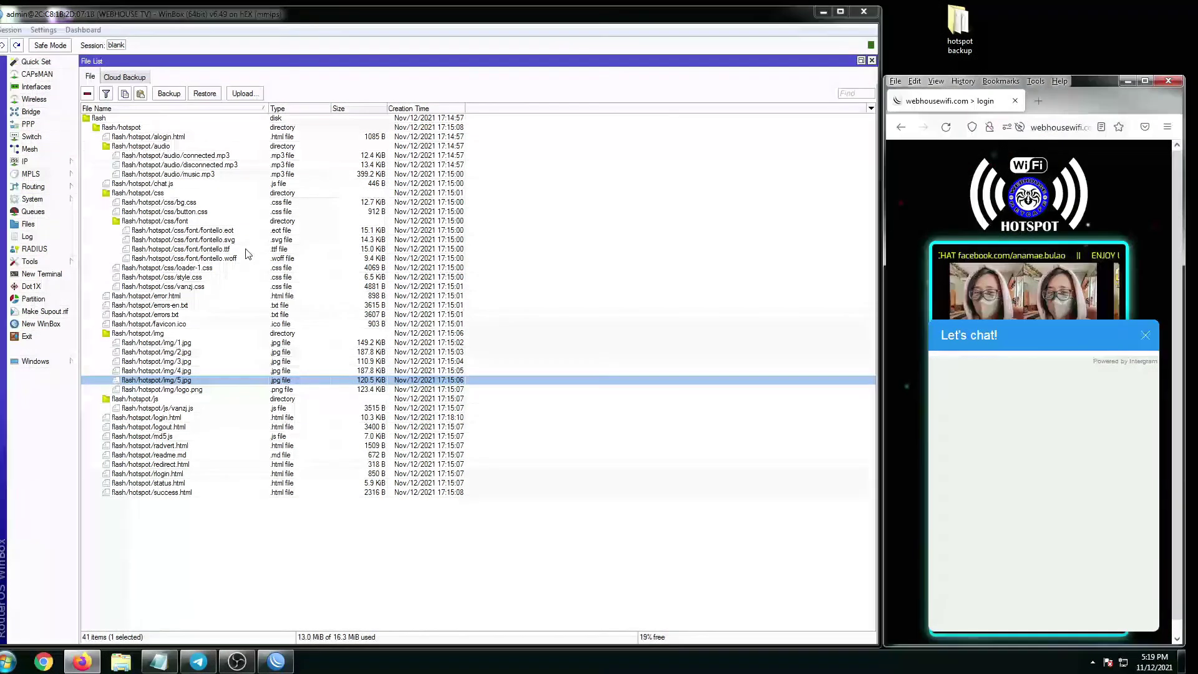
{"action": "left_click", "coordinate": [359, 528]}
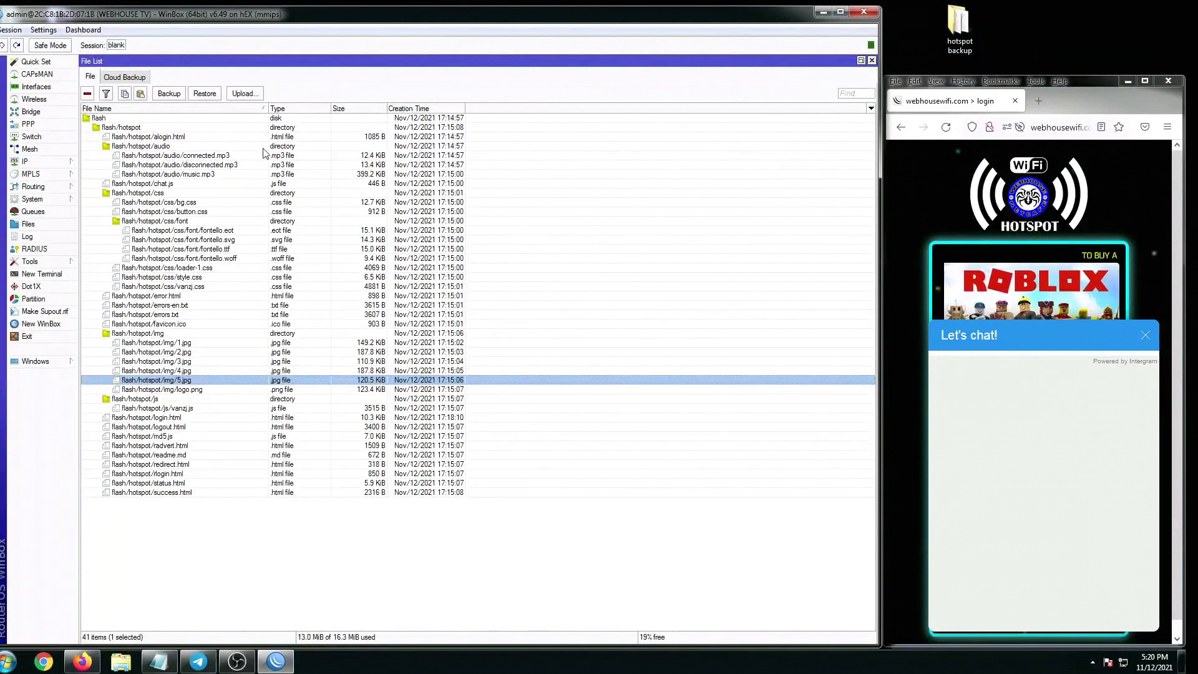
{"action": "left_click", "coordinate": [120, 127]}
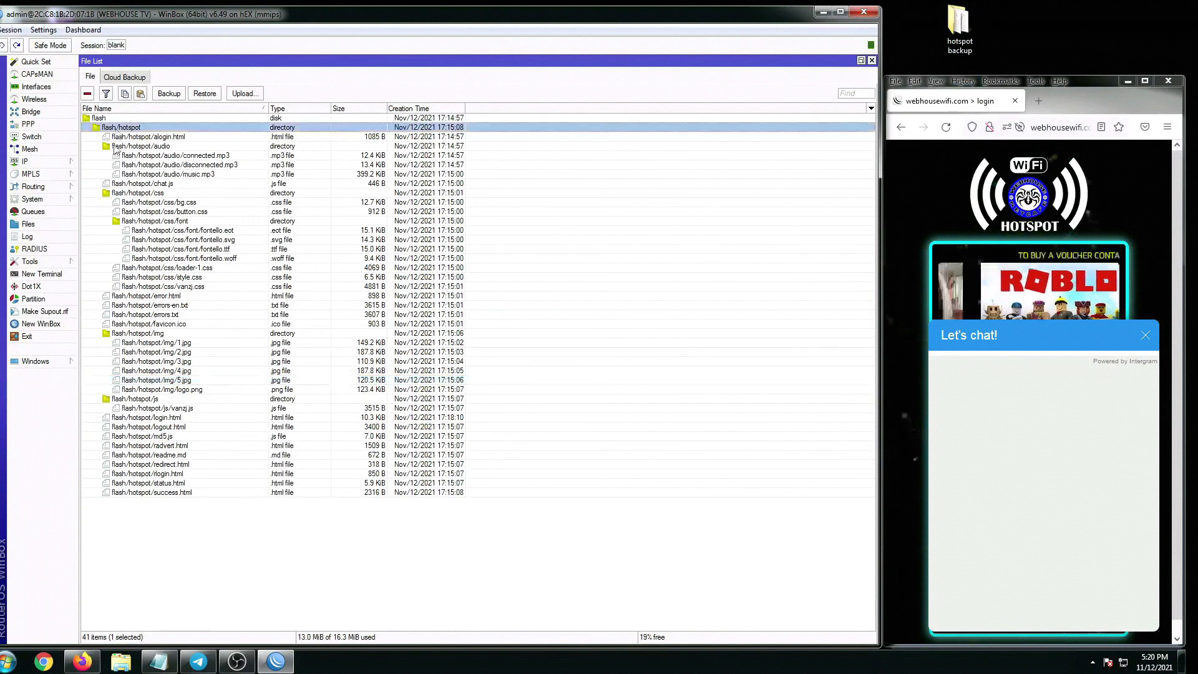
- Remove flash/hotspot from the router, reload the Firefox portal, and briefly check WinBox's Session menu
{"action": "left_click", "coordinate": [87, 95]}
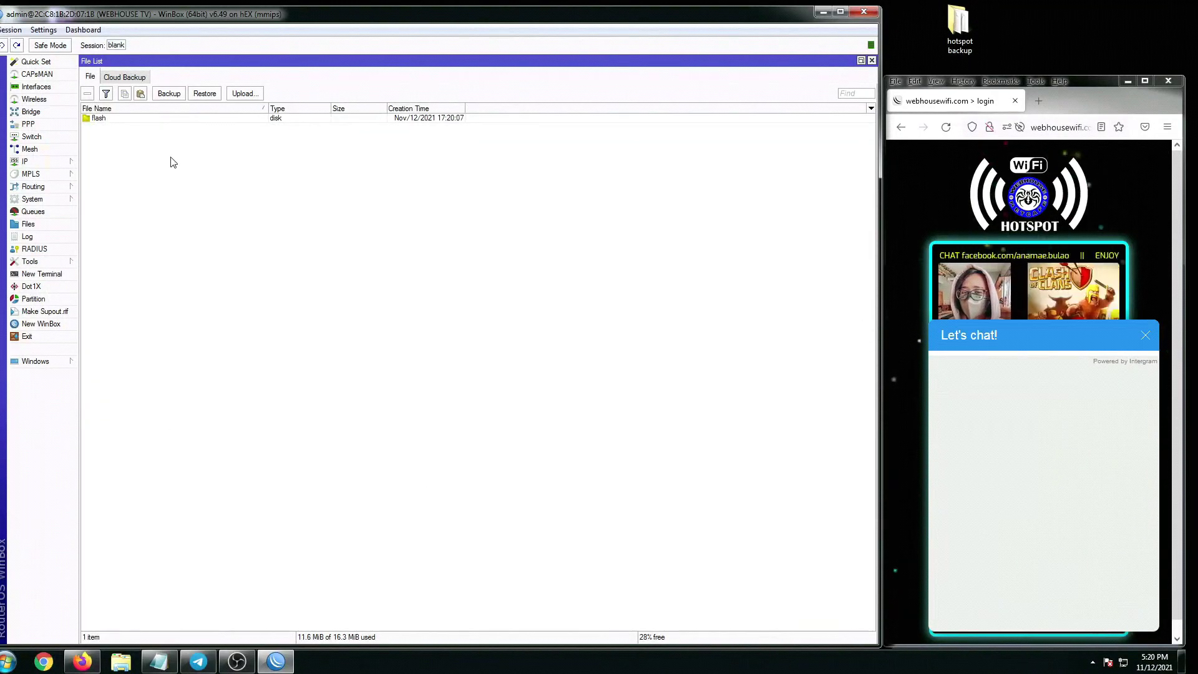
{"action": "left_click", "coordinate": [1148, 342]}
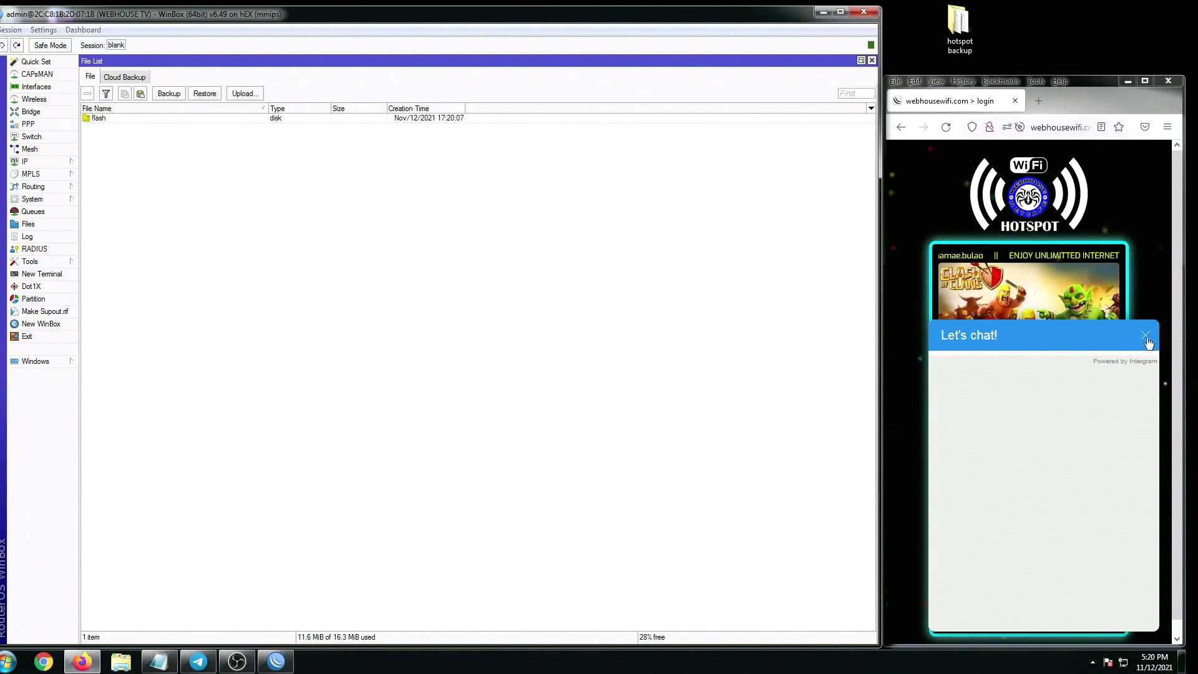
{"action": "left_click", "coordinate": [946, 128]}
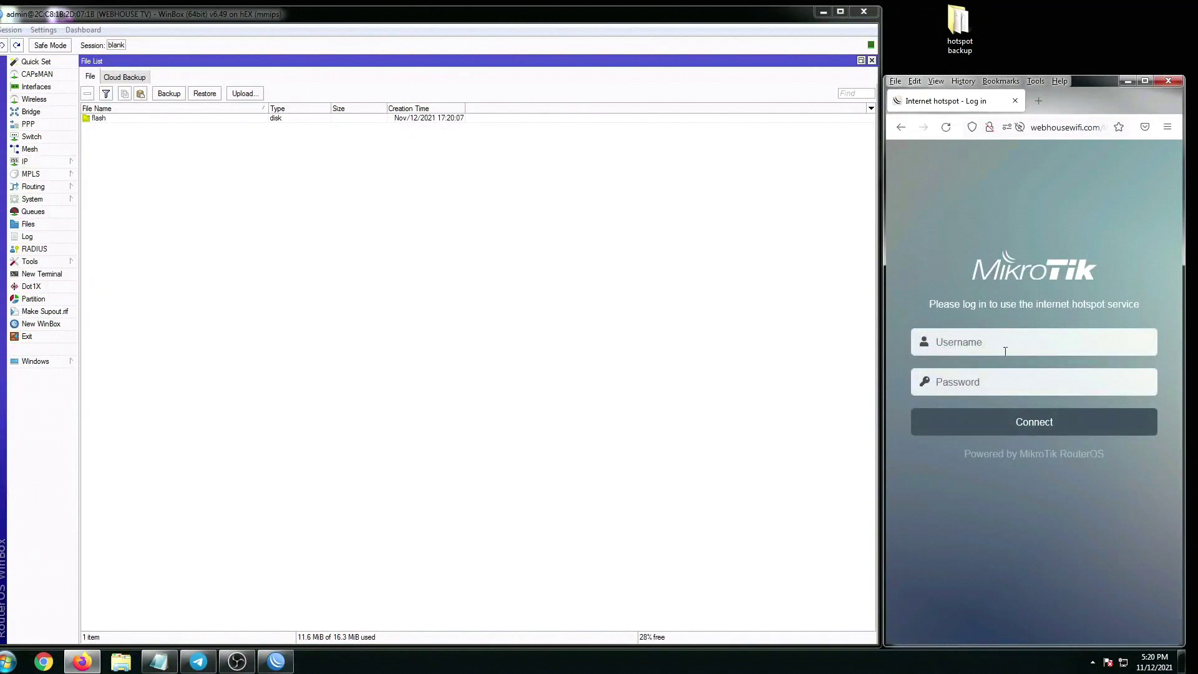
{"action": "left_click", "coordinate": [236, 212]}
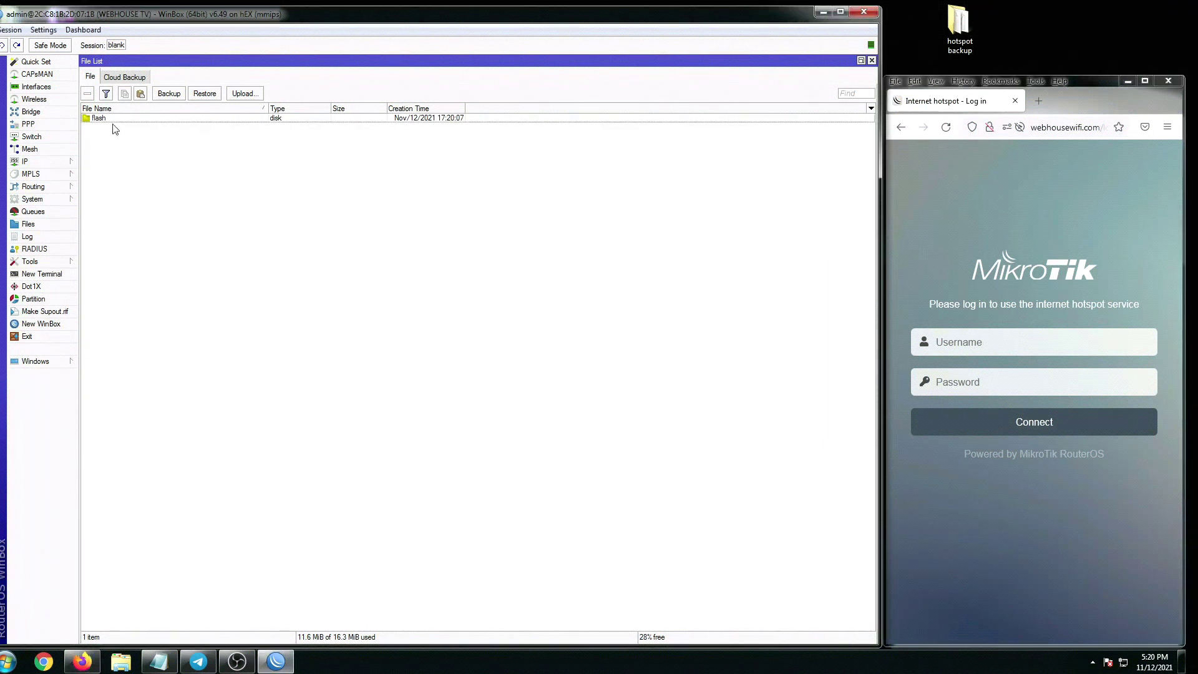
{"action": "left_click", "coordinate": [11, 29]}
{"action": "left_click", "coordinate": [40, 284]}
- Reboot the router via System > Reboot and close the crashed winbox64.exe instance
{"action": "left_click", "coordinate": [33, 199]}
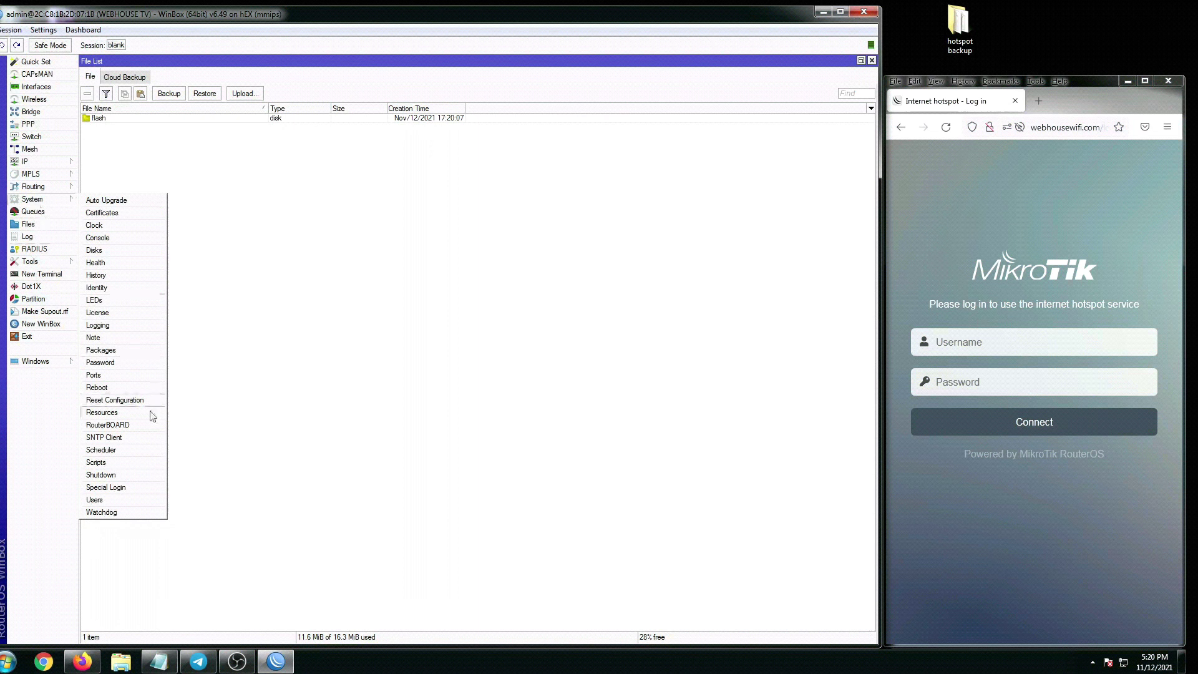
{"action": "left_click", "coordinate": [100, 388]}
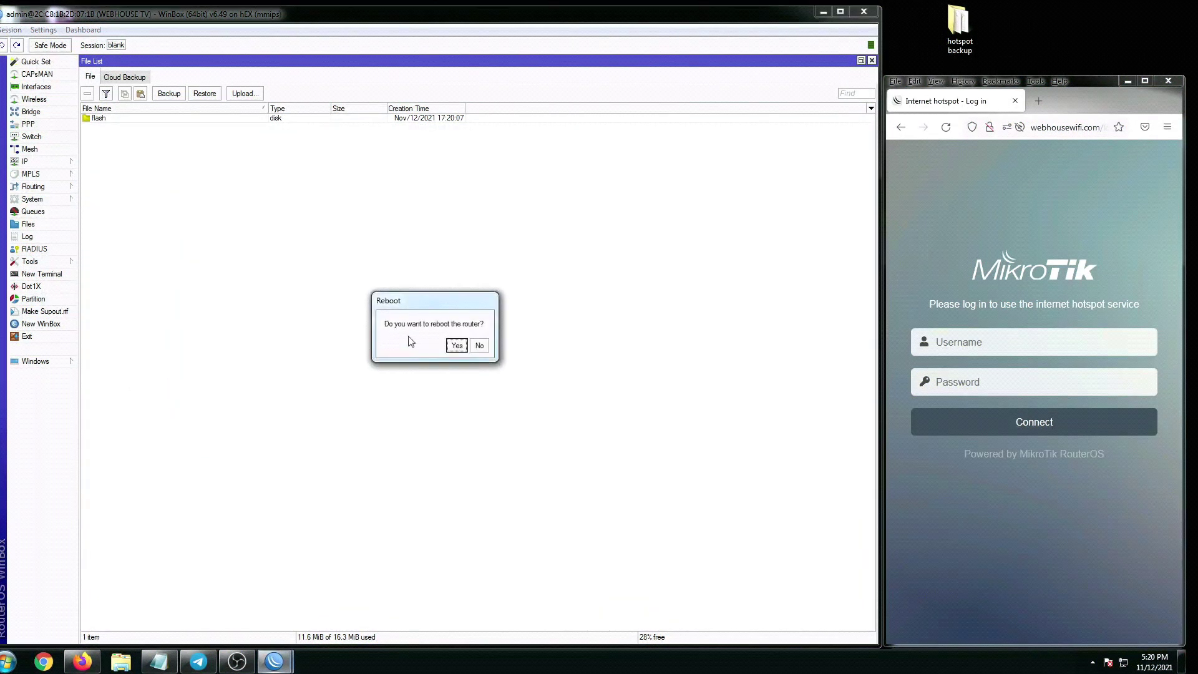
{"action": "left_click", "coordinate": [460, 347]}
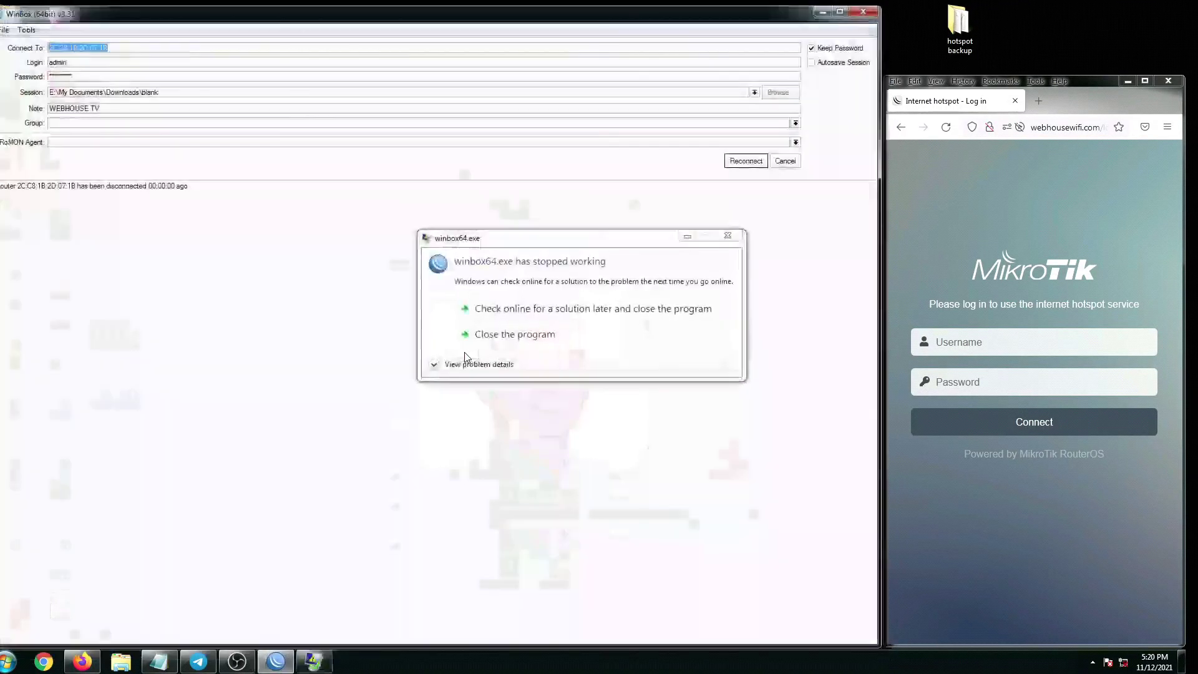
{"action": "left_click", "coordinate": [471, 334]}
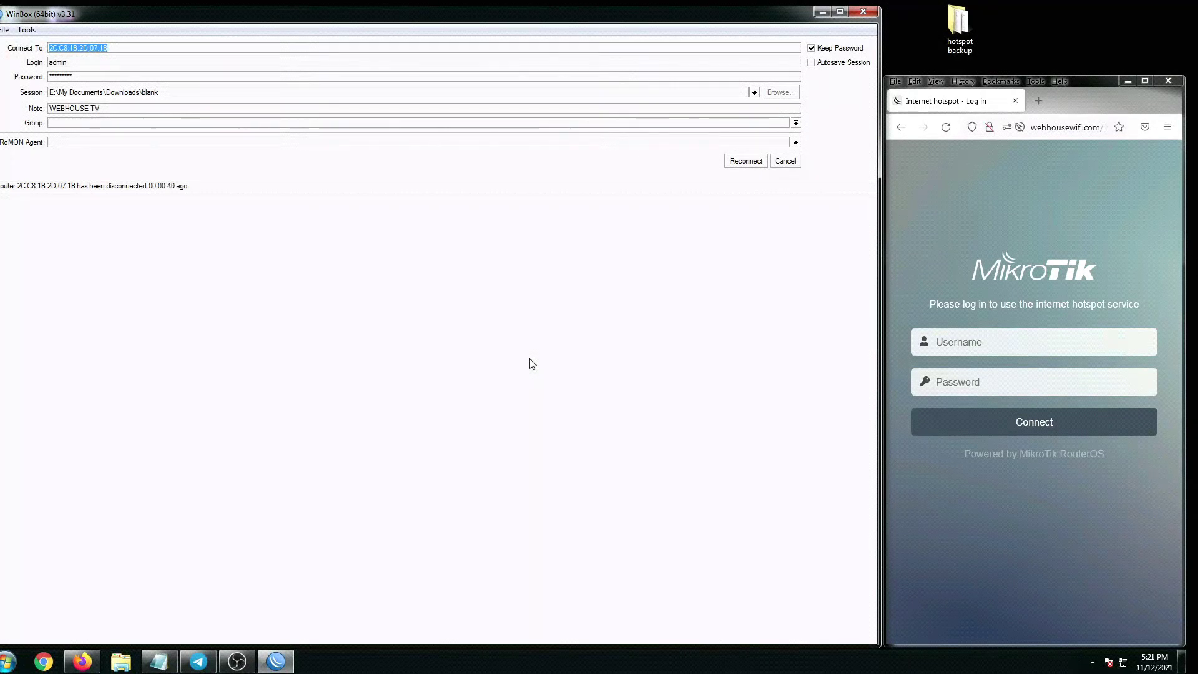
- Reconnect to the rebooted router from Neighbors and open a maximized File List
{"action": "left_click", "coordinate": [785, 161]}
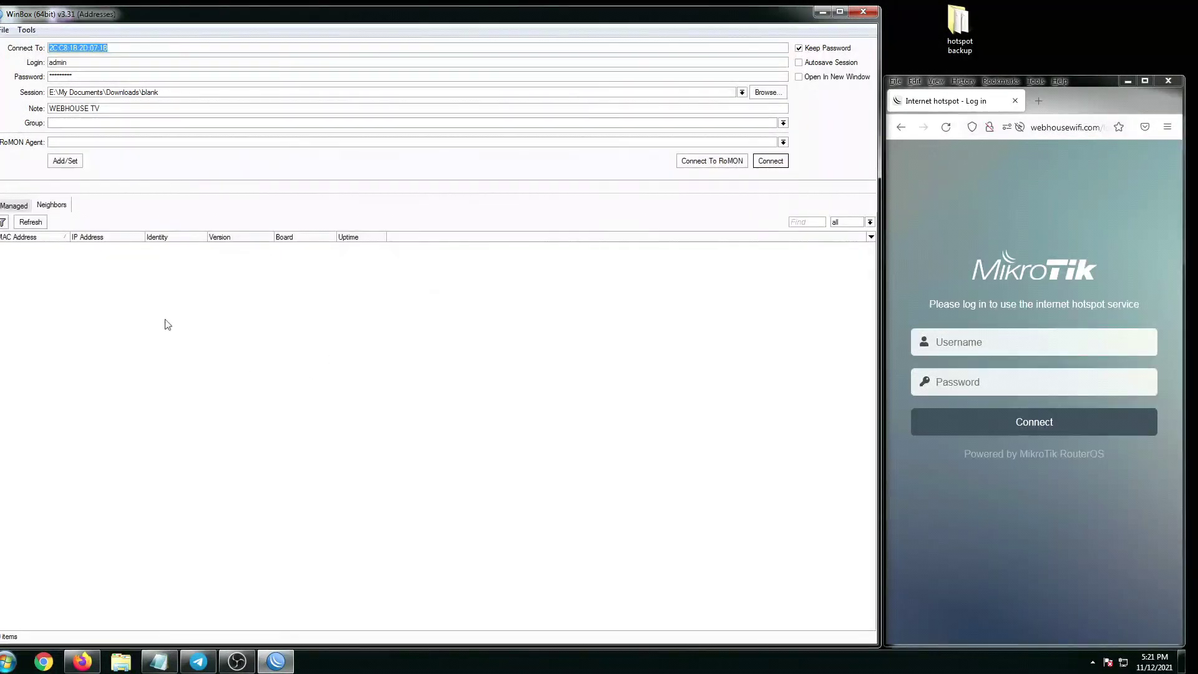
{"action": "left_click", "coordinate": [28, 248]}
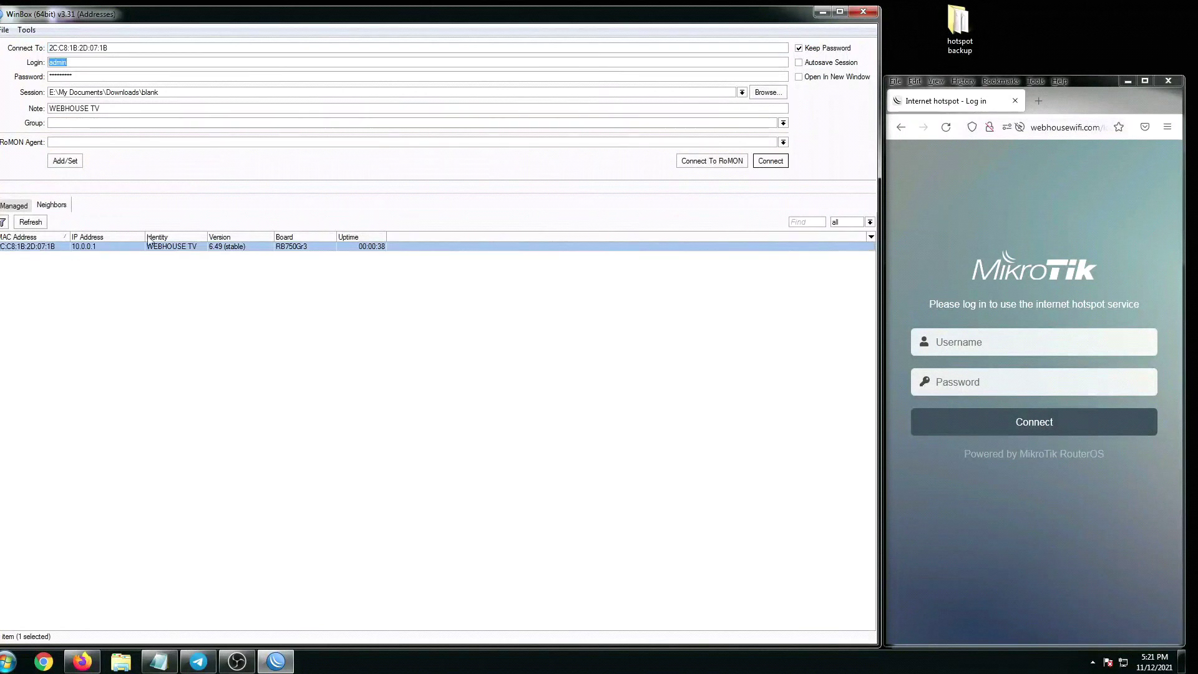
{"action": "left_click", "coordinate": [771, 161]}
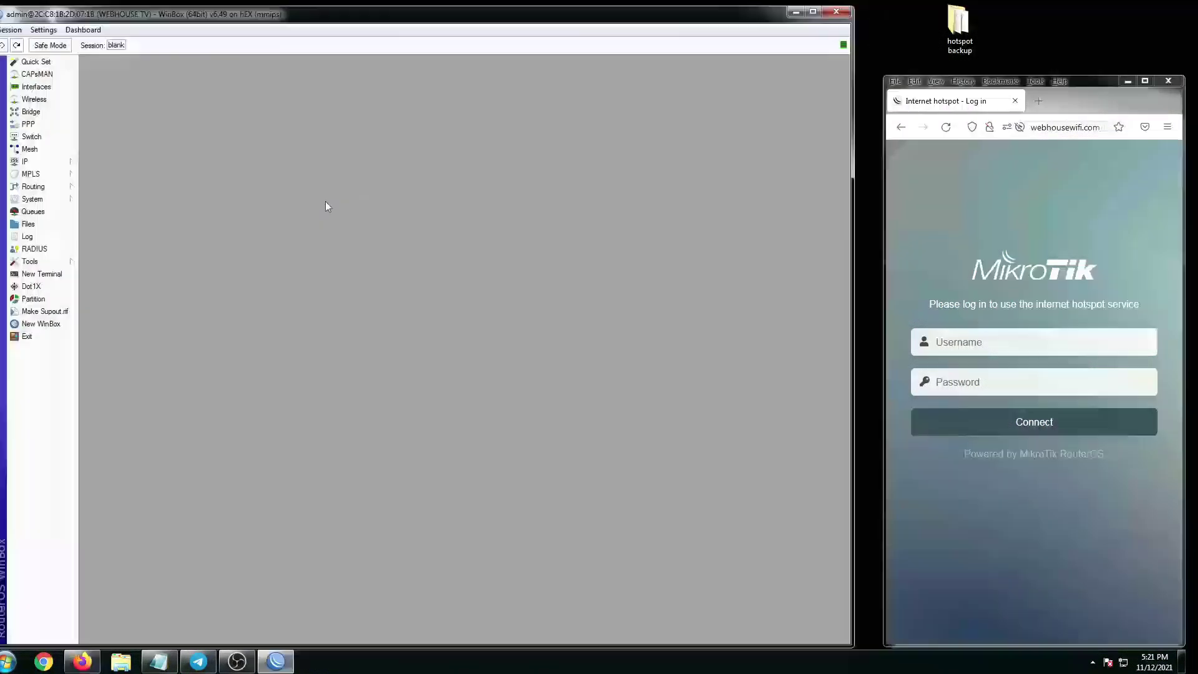
{"action": "left_click", "coordinate": [63, 225]}
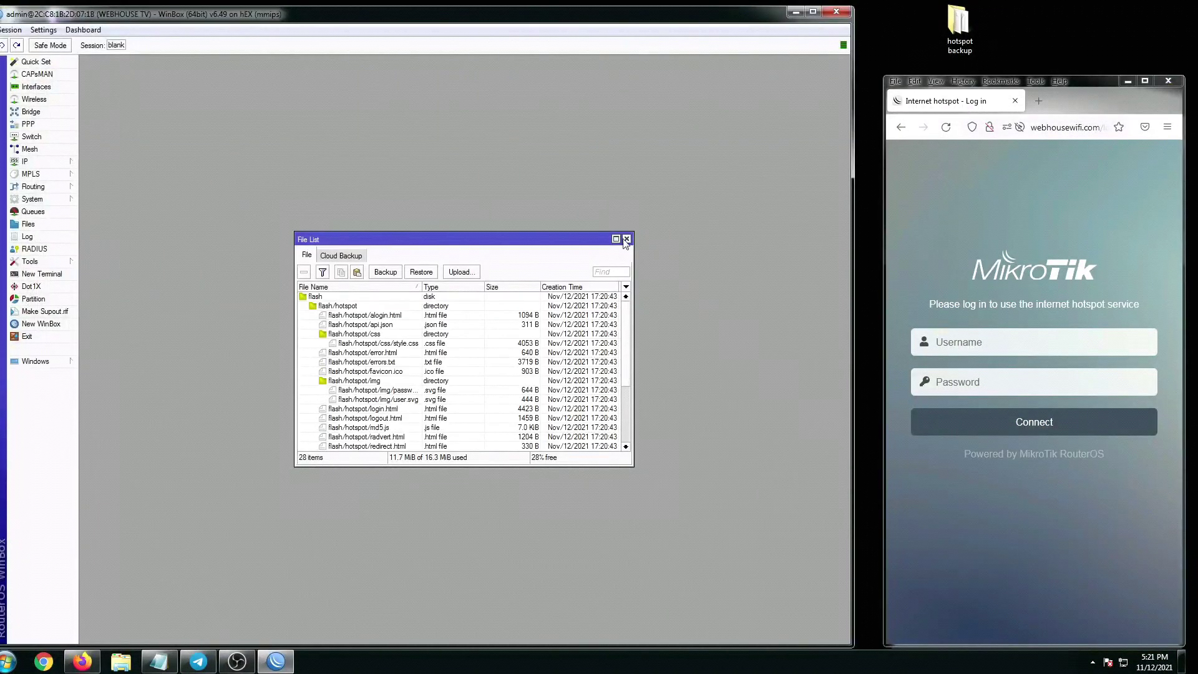
{"action": "left_click", "coordinate": [616, 239]}
- Reload the portal, then drag the regenerated flash/hotspot/login.html onto the desktop
{"action": "left_click", "coordinate": [121, 128]}
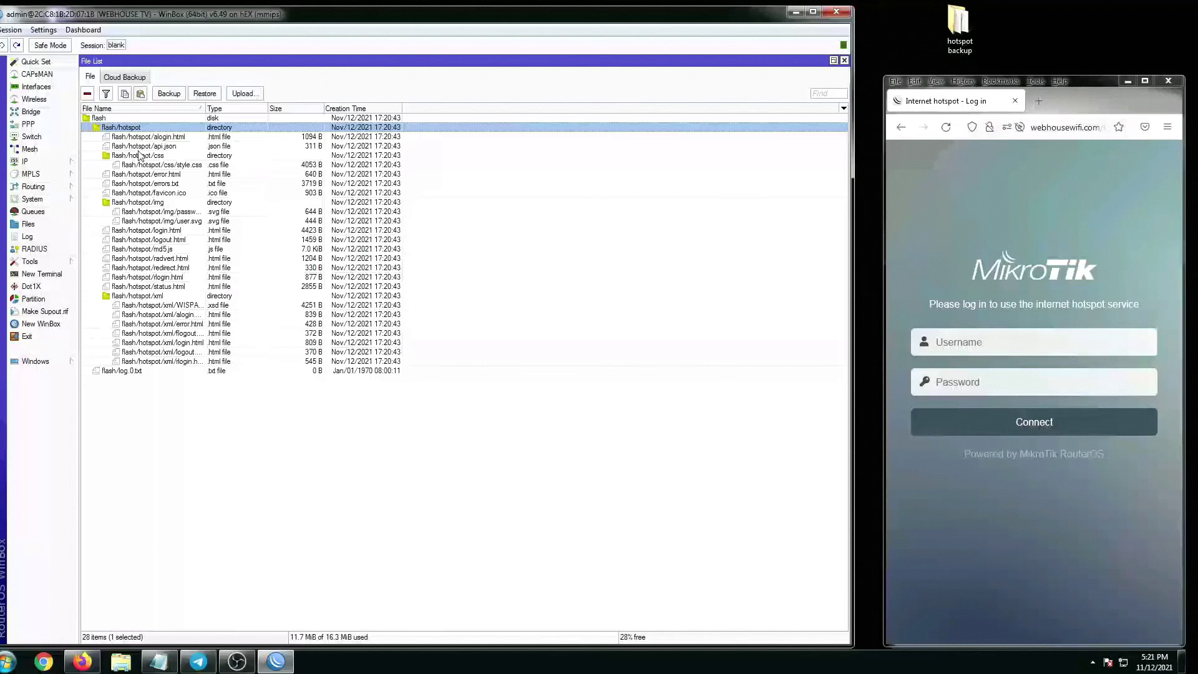
{"action": "left_click", "coordinate": [946, 129]}
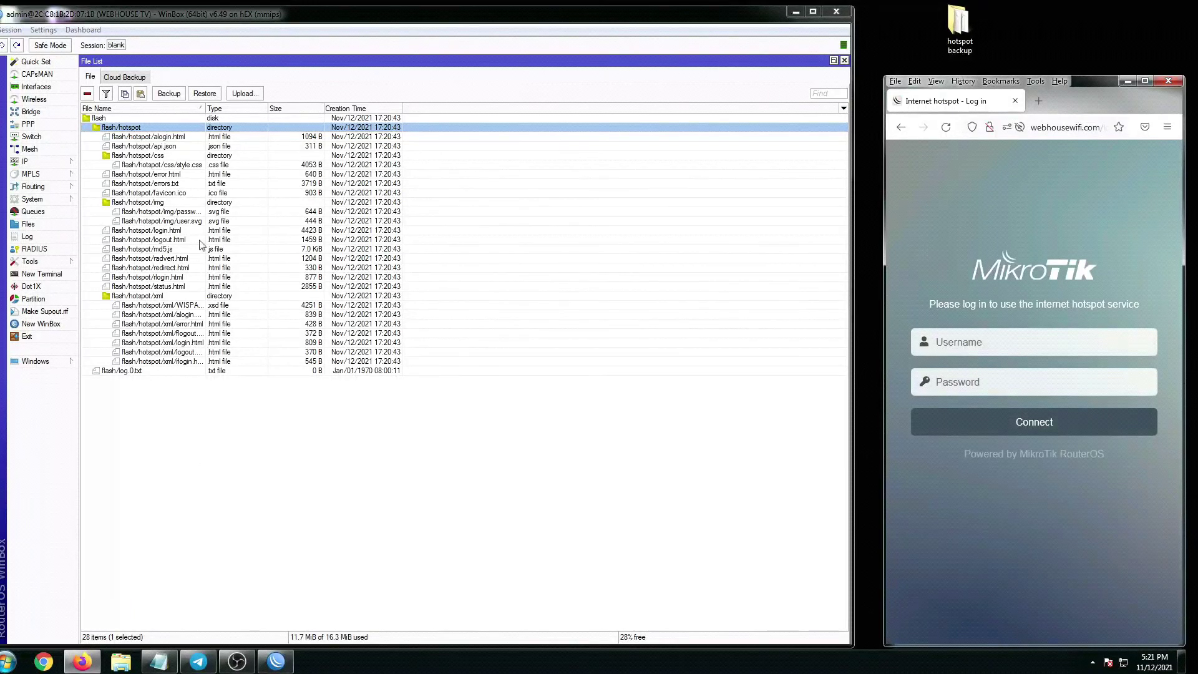
{"action": "left_click_drag", "start_coordinate": [205, 109], "coordinate": [229, 111]}
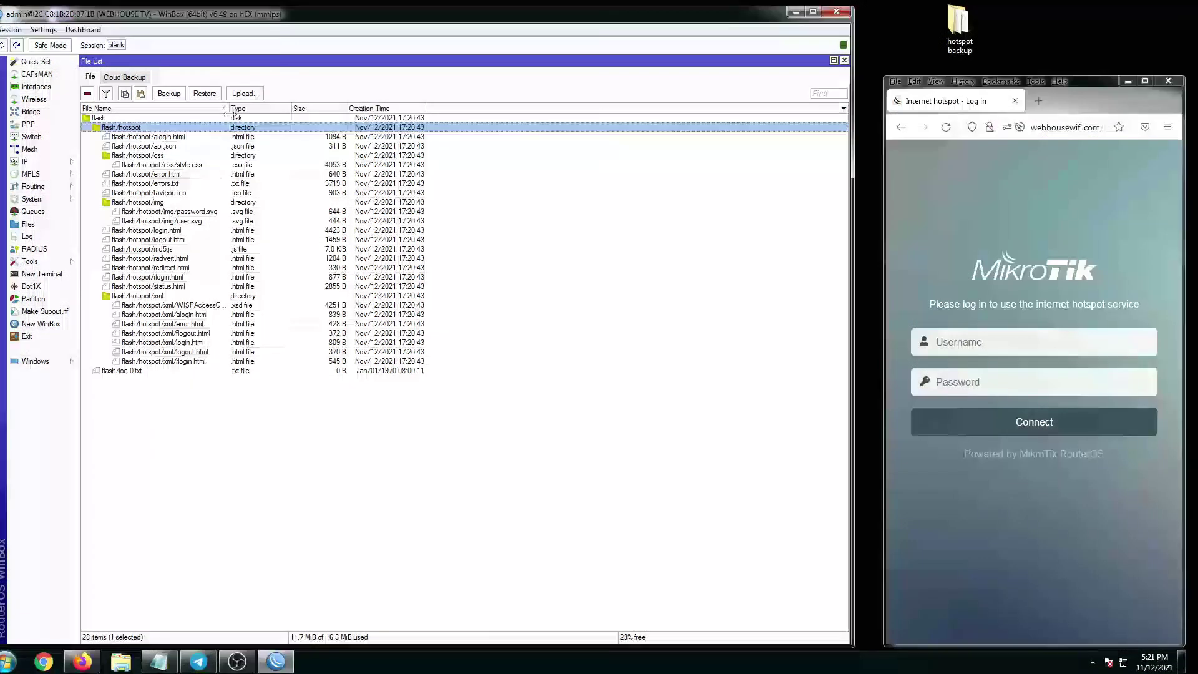
{"action": "left_click", "coordinate": [178, 234]}
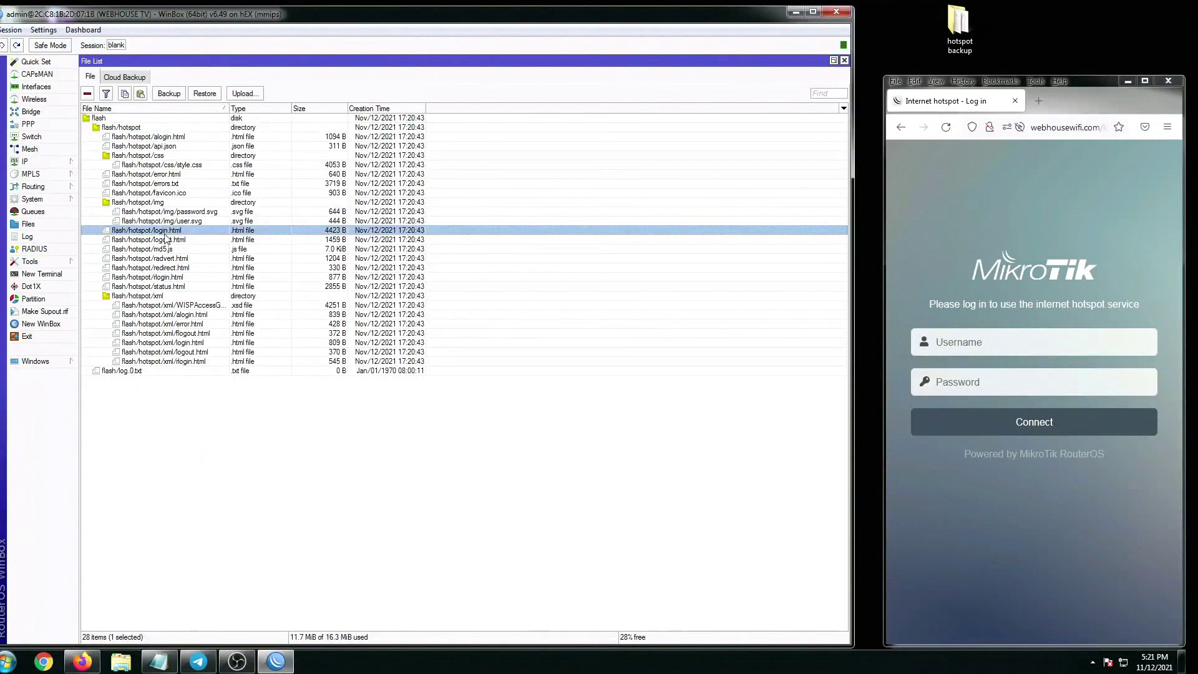
{"action": "left_click_drag", "start_coordinate": [161, 236], "coordinate": [1039, 31]}
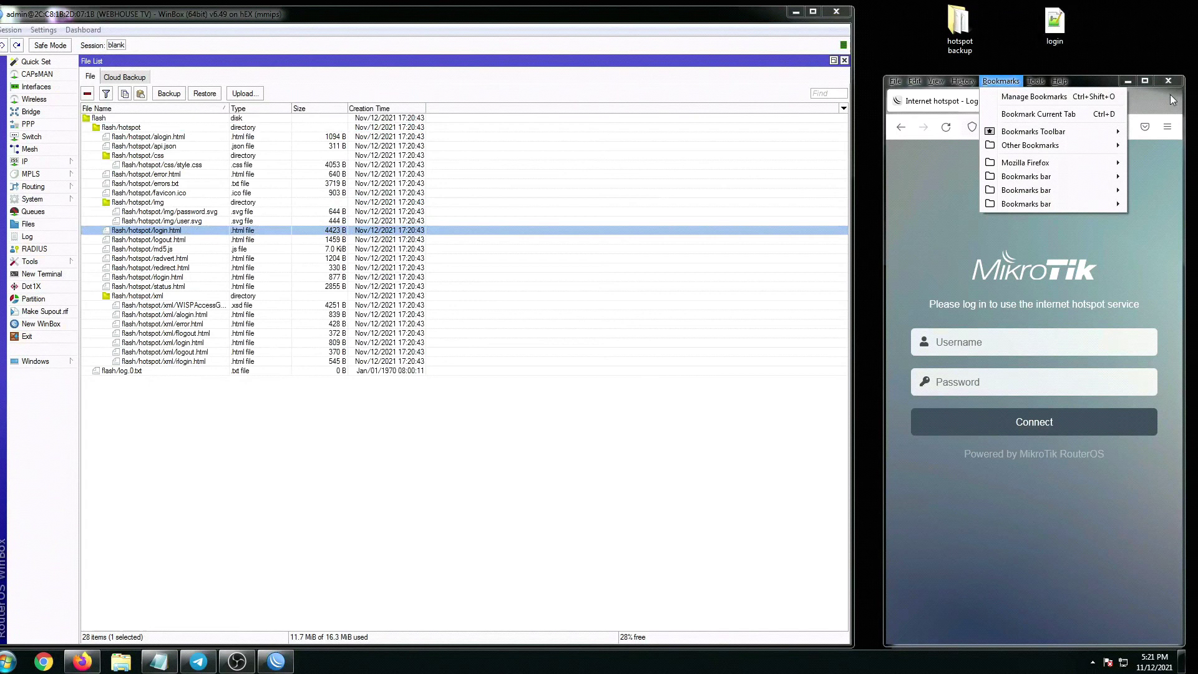
- Open the desktop login.html with Edit with Notepad++ from its context menu
{"action": "right_click", "coordinate": [1056, 28]}
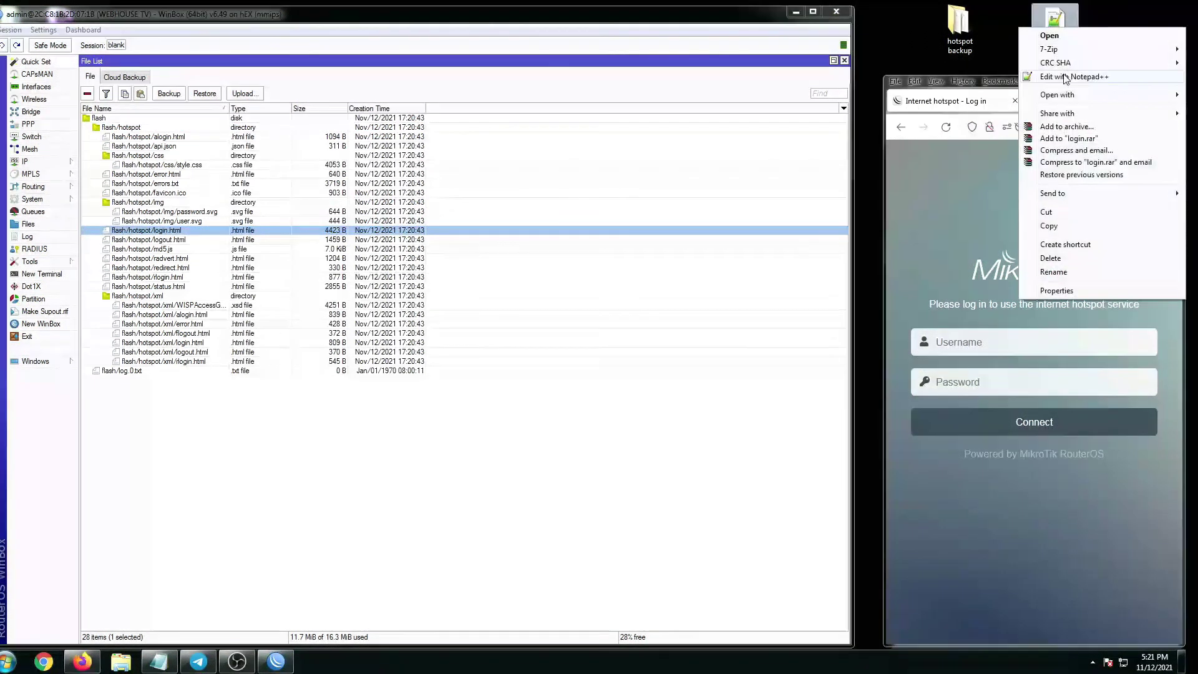
{"action": "left_click", "coordinate": [1065, 77]}
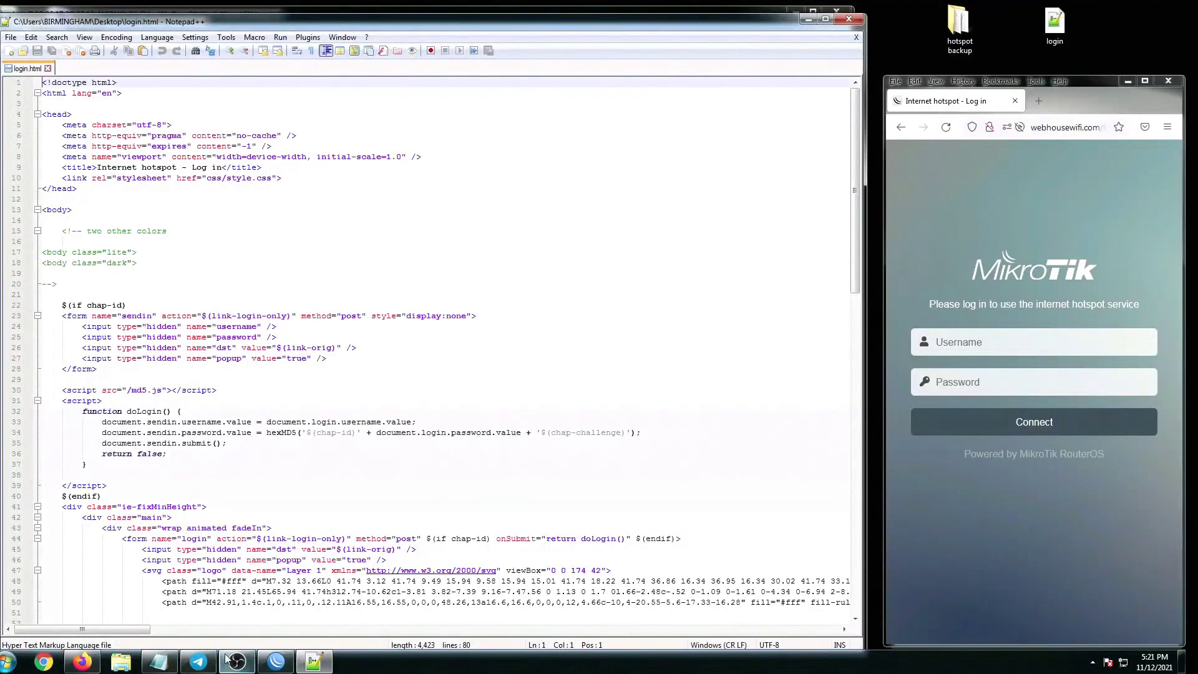
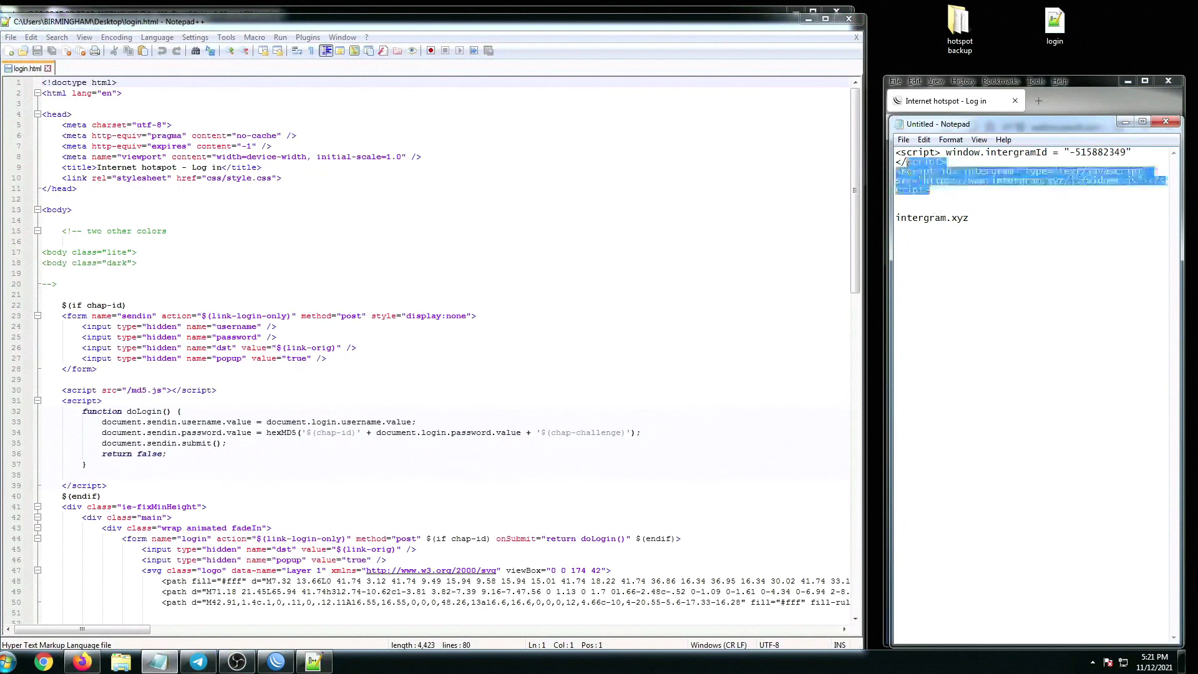
- Copy the Intergram chat widget script block from Notepad
{"action": "left_click_drag", "start_coordinate": [907, 162], "coordinate": [896, 152]}
{"action": "right_click", "coordinate": [904, 156]}
{"action": "left_click", "coordinate": [936, 198]}
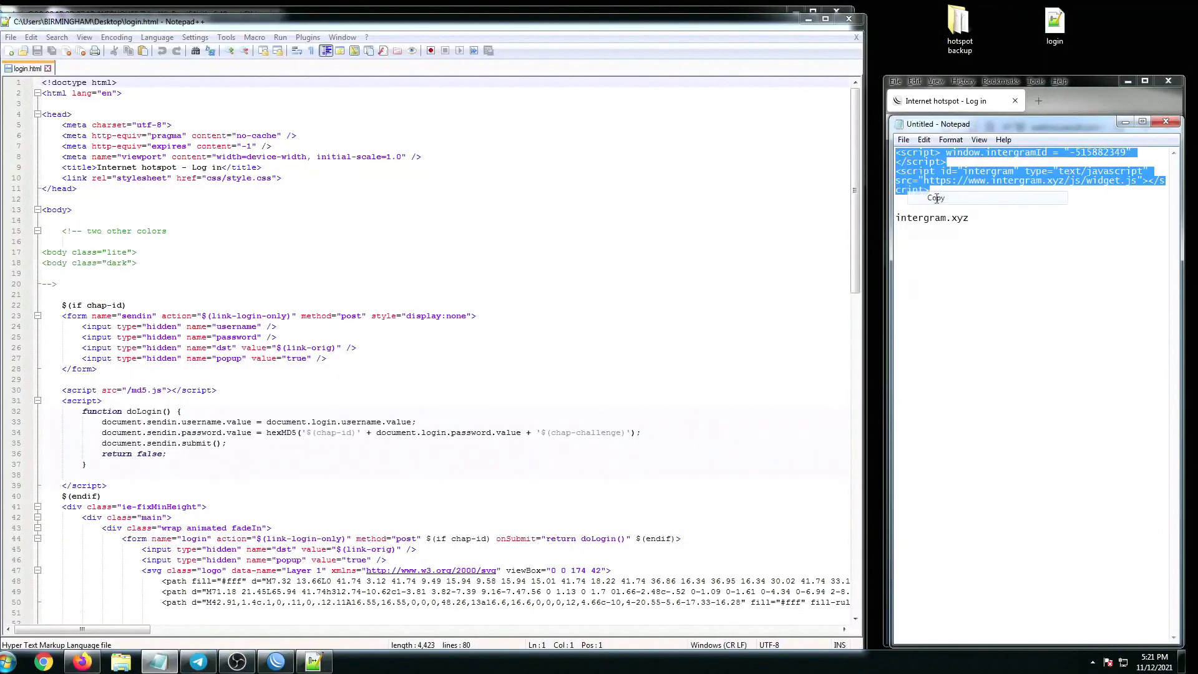
- Paste the Intergram script on a new line before </body> in login.html and save
{"action": "left_click", "coordinate": [391, 326]}
{"action": "scroll", "coordinate": [391, 324], "scroll_direction": "down", "scroll_amount": 20}
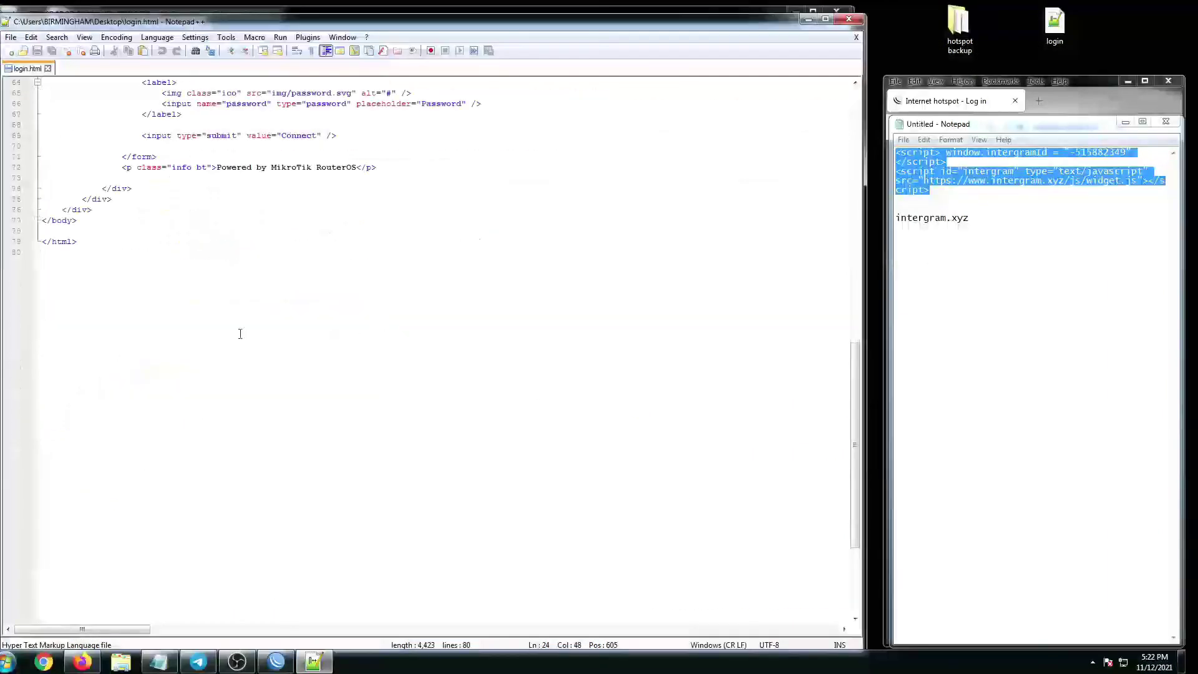
{"action": "left_click", "coordinate": [97, 220]}
{"action": "left_click", "coordinate": [100, 213]}
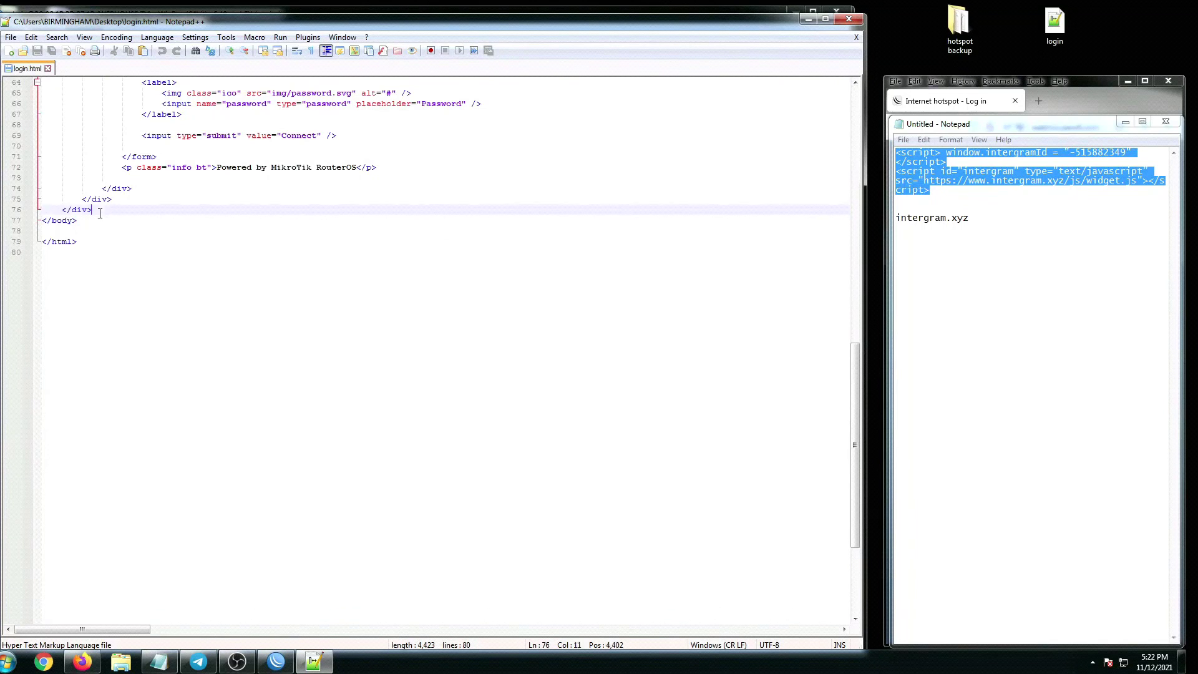
{"action": "key", "text": "Return"}
{"action": "key", "text": "Return"}
{"action": "key", "text": "ctrl+v"}
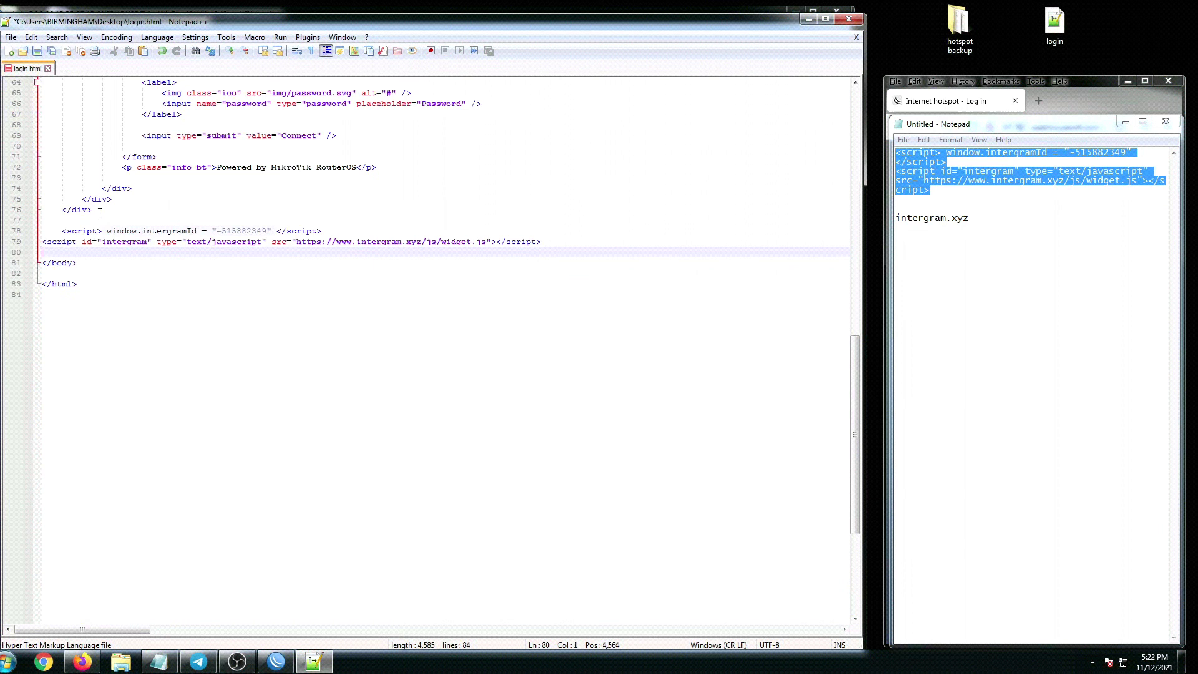
{"action": "left_click", "coordinate": [37, 51]}
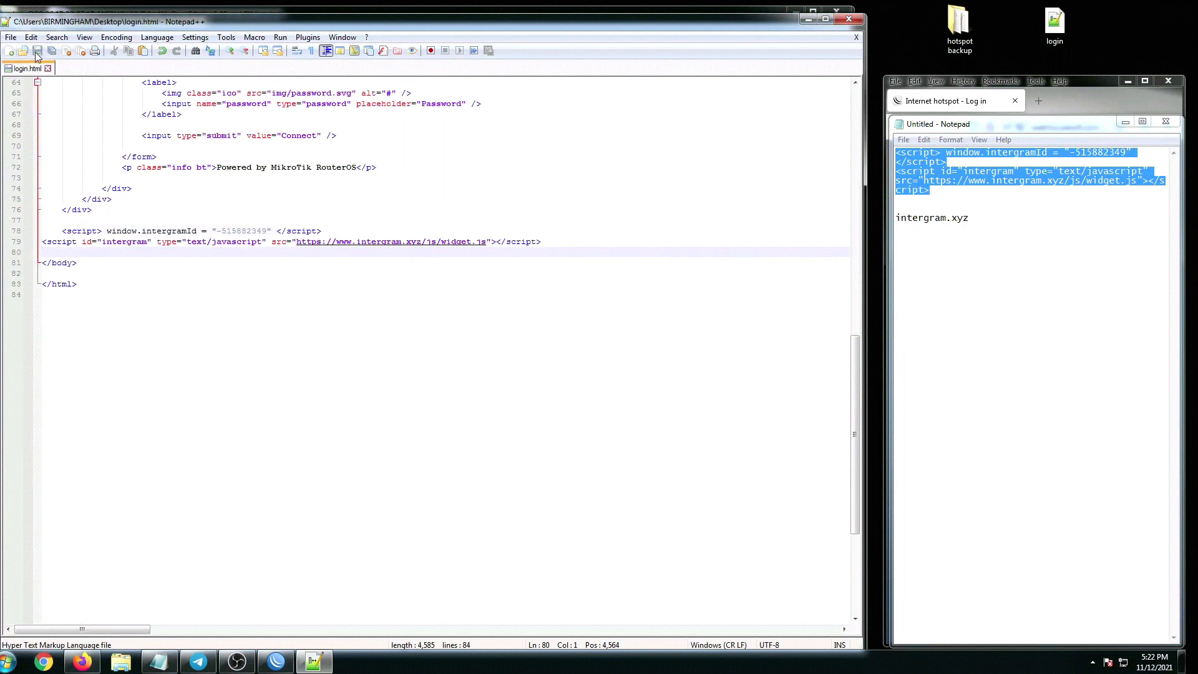
- Close Notepad++ and drag the edited login file onto flash/hotspot in WinBox Files
{"action": "left_click", "coordinate": [49, 69]}
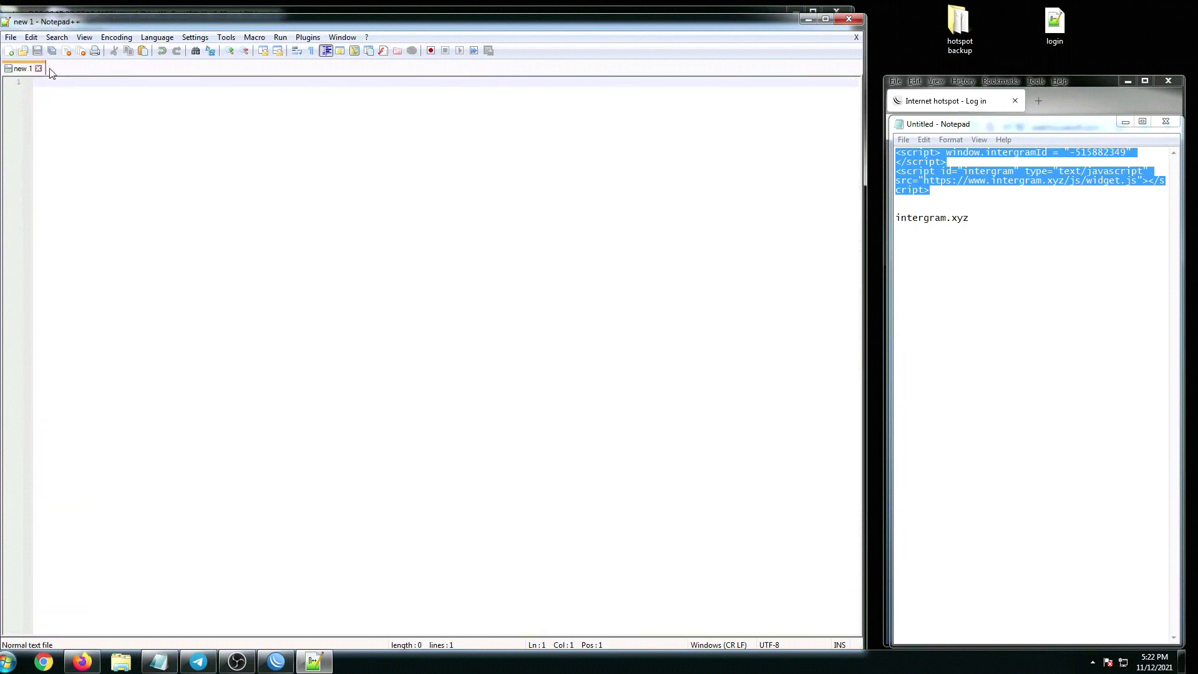
{"action": "left_click", "coordinate": [849, 20]}
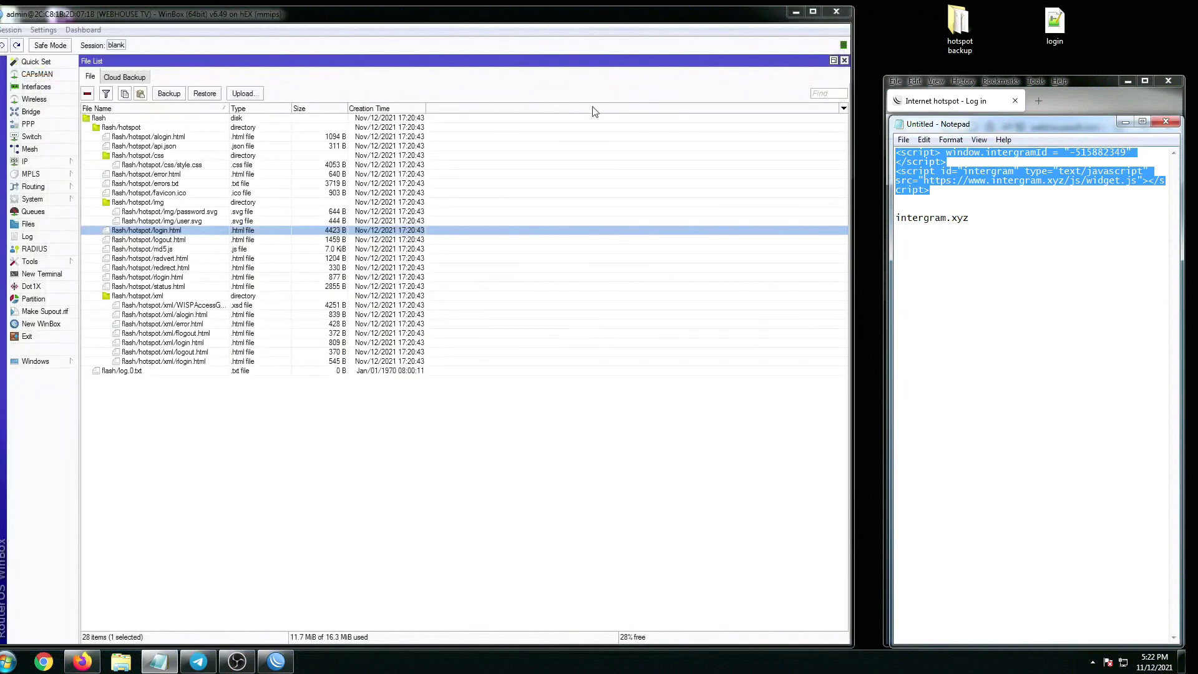
{"action": "left_click", "coordinate": [228, 240]}
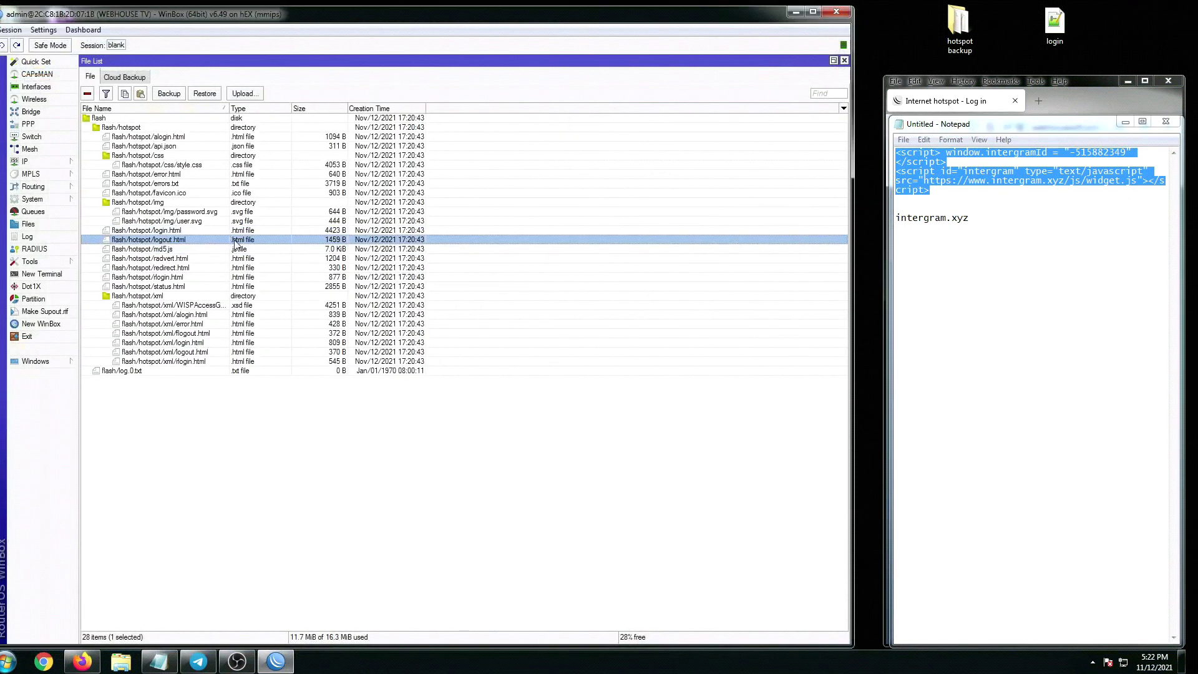
{"action": "left_click", "coordinate": [226, 232]}
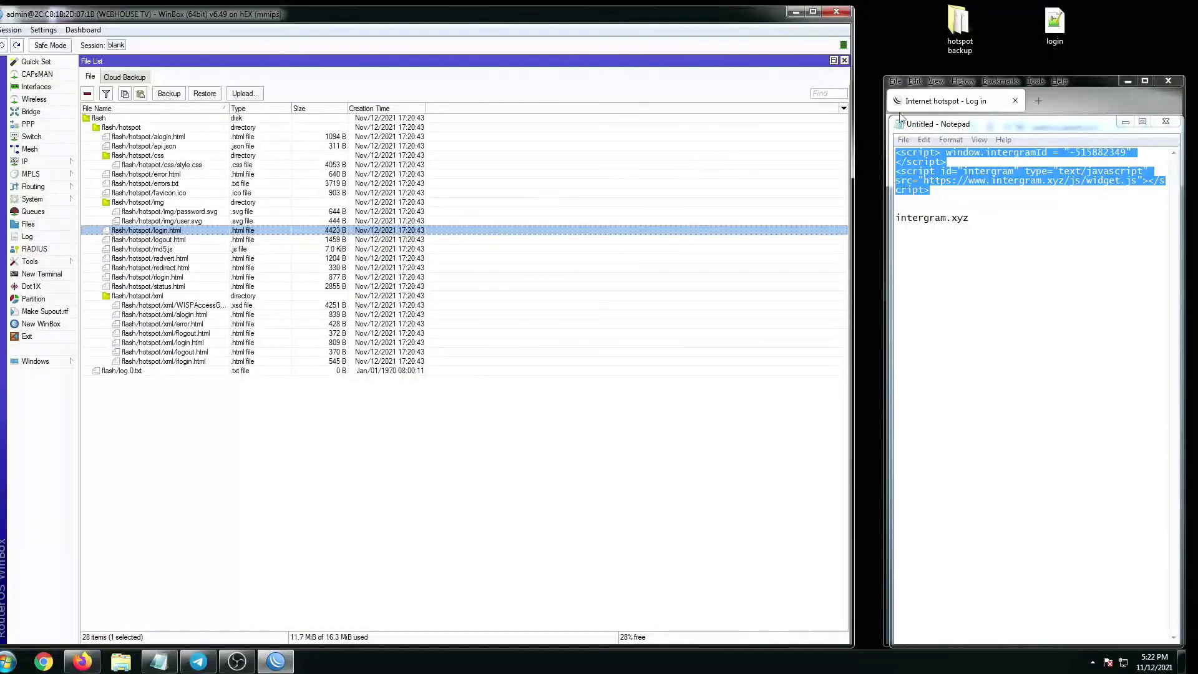
{"action": "left_click_drag", "start_coordinate": [1054, 21], "coordinate": [248, 259]}
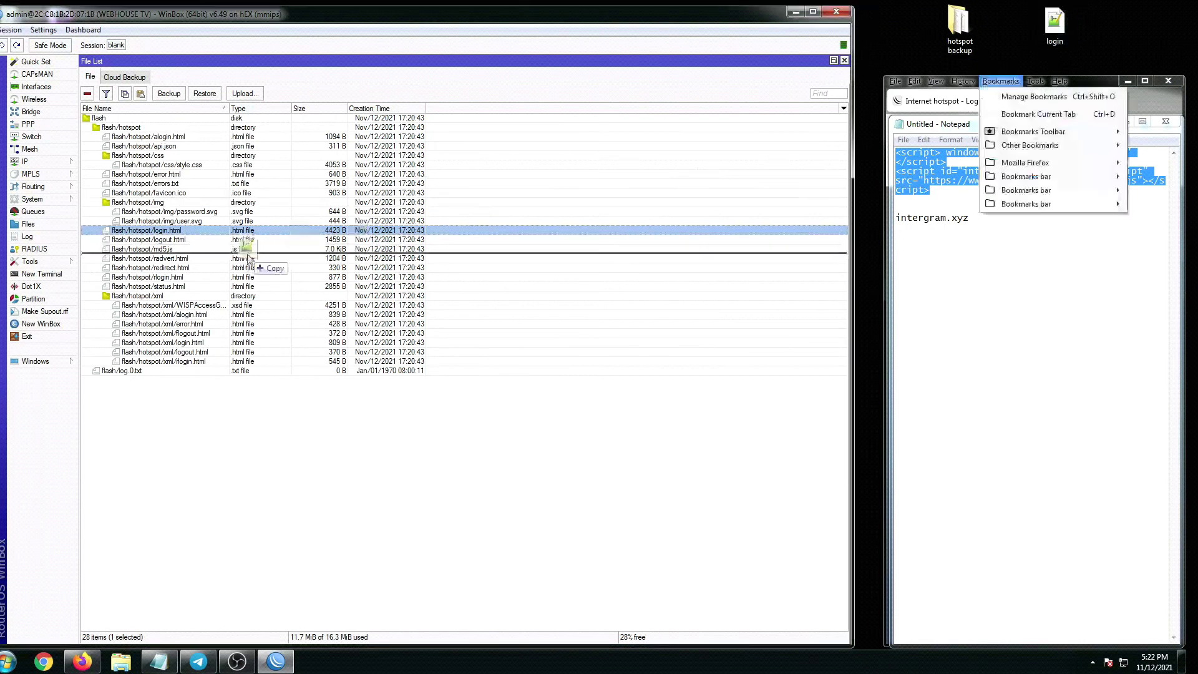
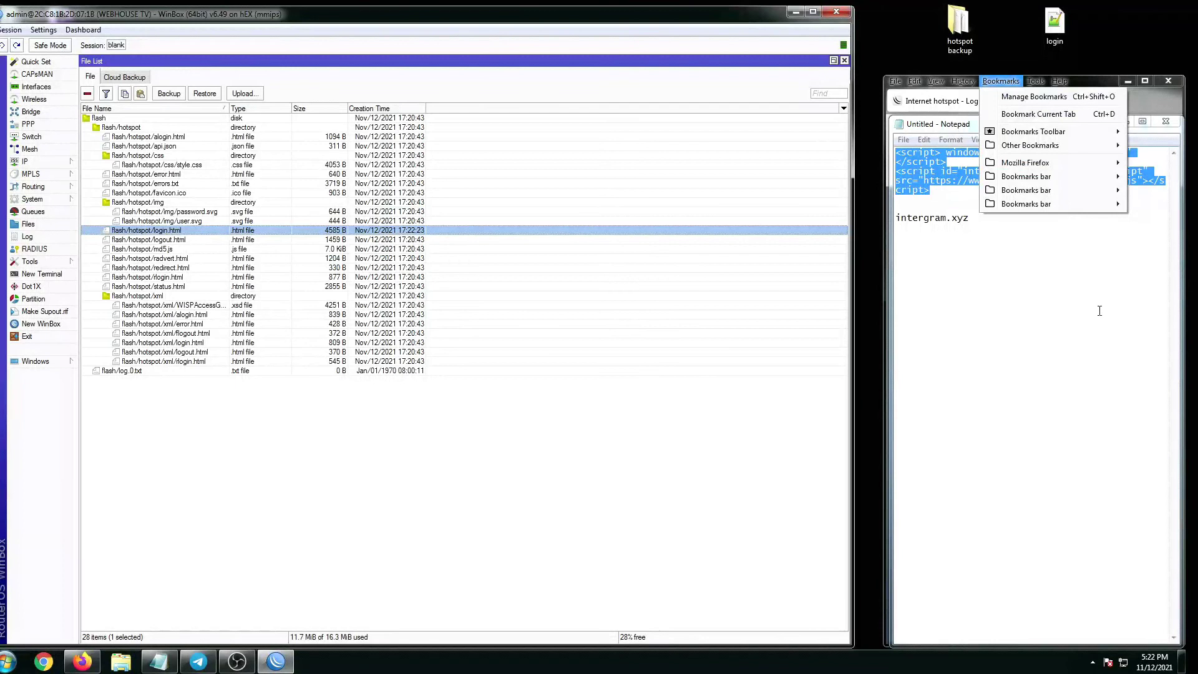
- Bring Firefox's hotspot login page forward and delete the login file from the desktop
{"action": "left_click", "coordinate": [1146, 106]}
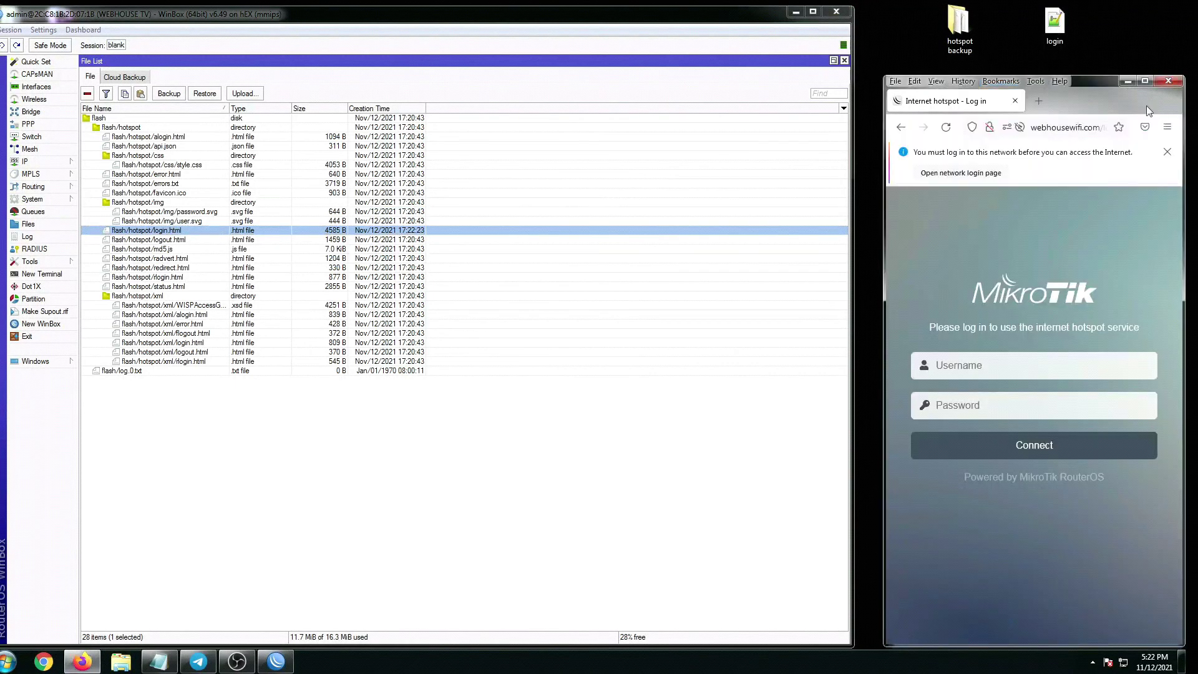
{"action": "right_click", "coordinate": [1052, 32]}
{"action": "left_click", "coordinate": [1050, 258]}
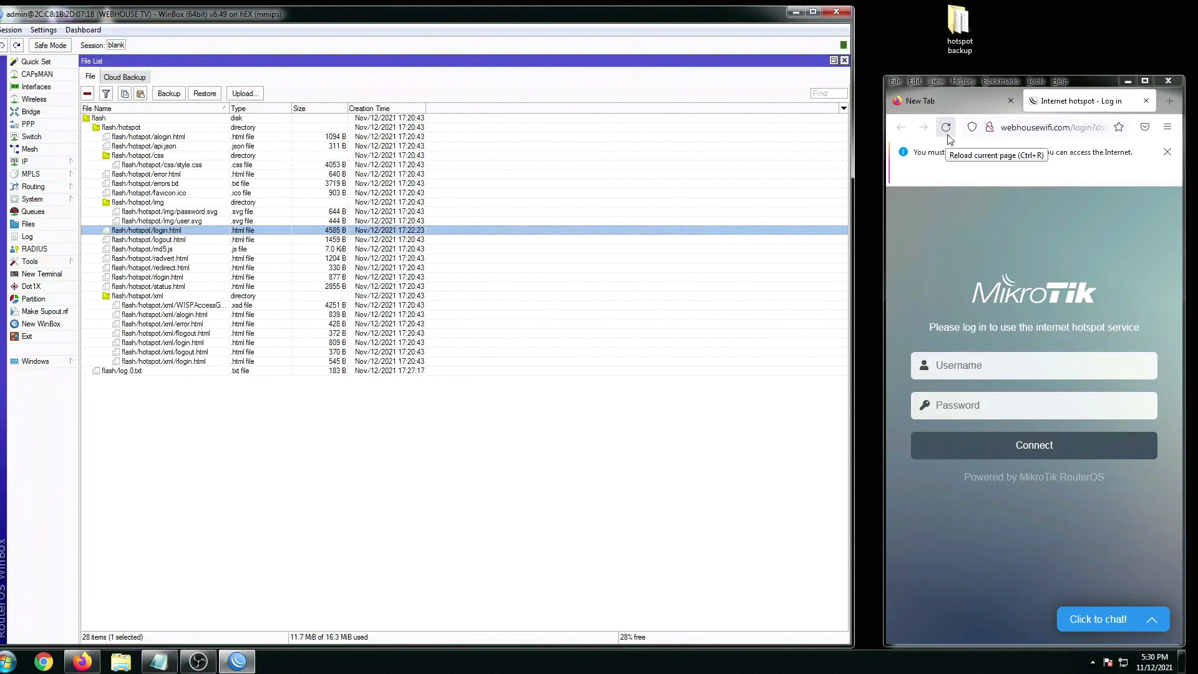
- Reload the hotspot login page so its Click to chat! button appears
{"action": "left_click", "coordinate": [946, 135]}
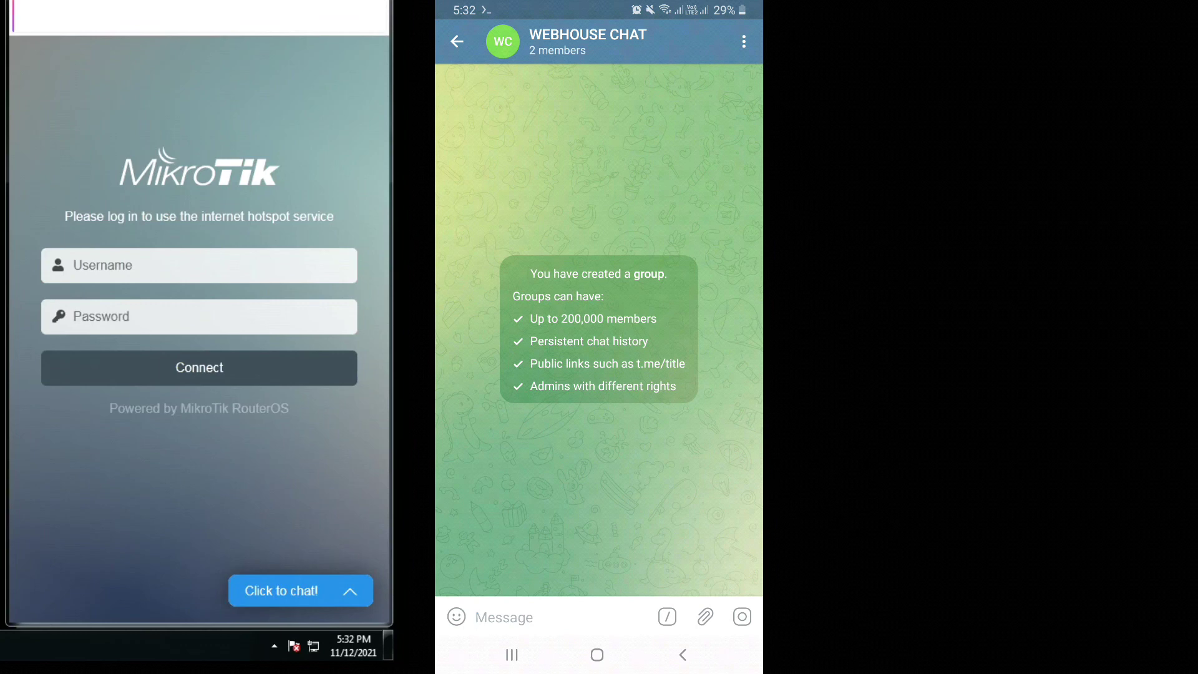
- Send 'Hello po. Pa load po ako ng 1 day' through the Click to chat widget
{"action": "left_click", "coordinate": [268, 591]}
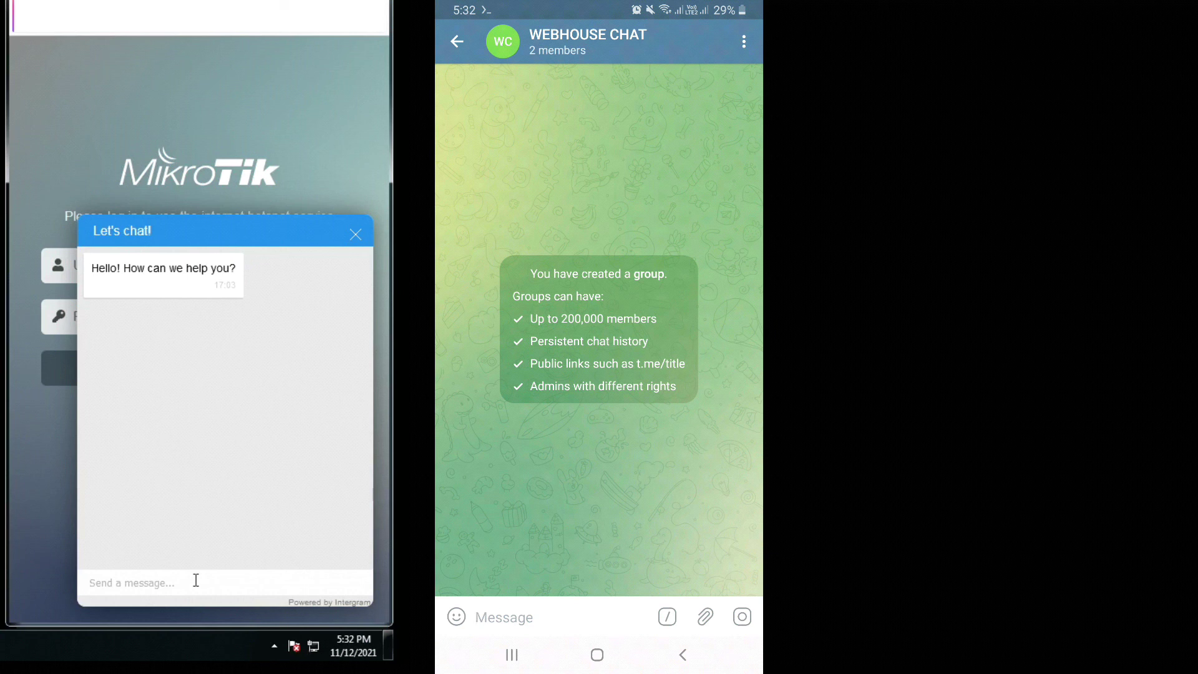
{"action": "type", "text": "Hello po. Pa load po ako ng"}
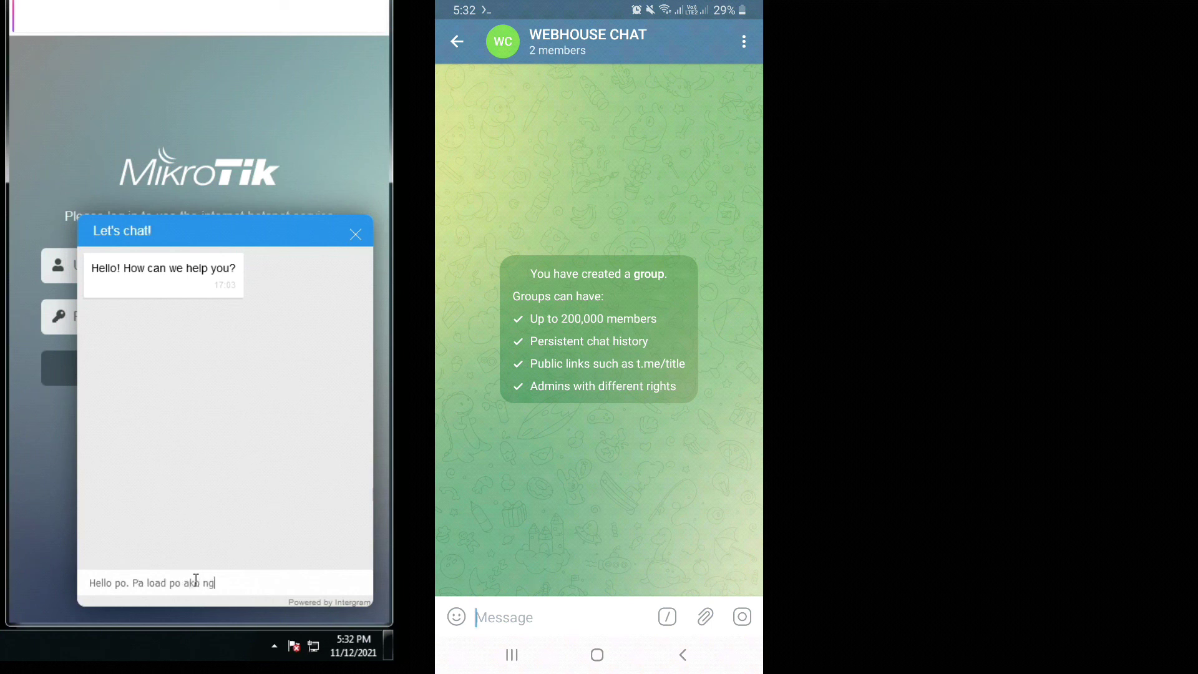
{"action": "type", "text": " 1 day"}
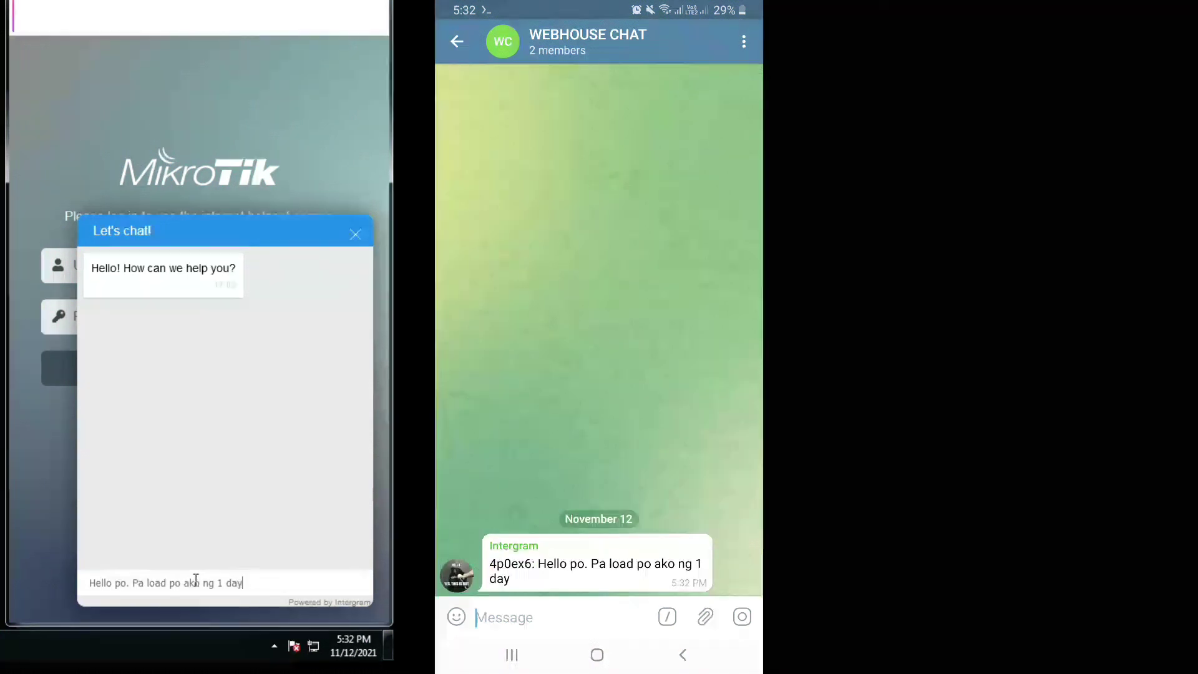
{"action": "key", "text": "Return"}
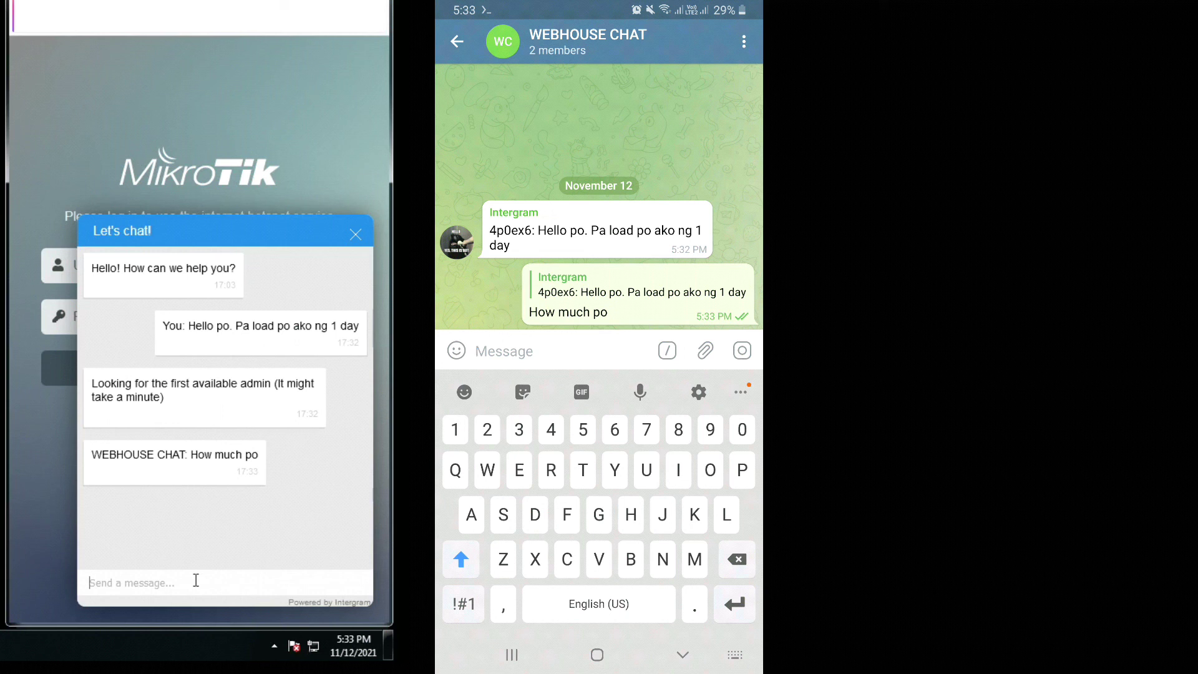
- Send '1 day lang po' from the widget, then reply 'Ok' to it in Telegram
{"action": "type", "text": "1 day lang po"}
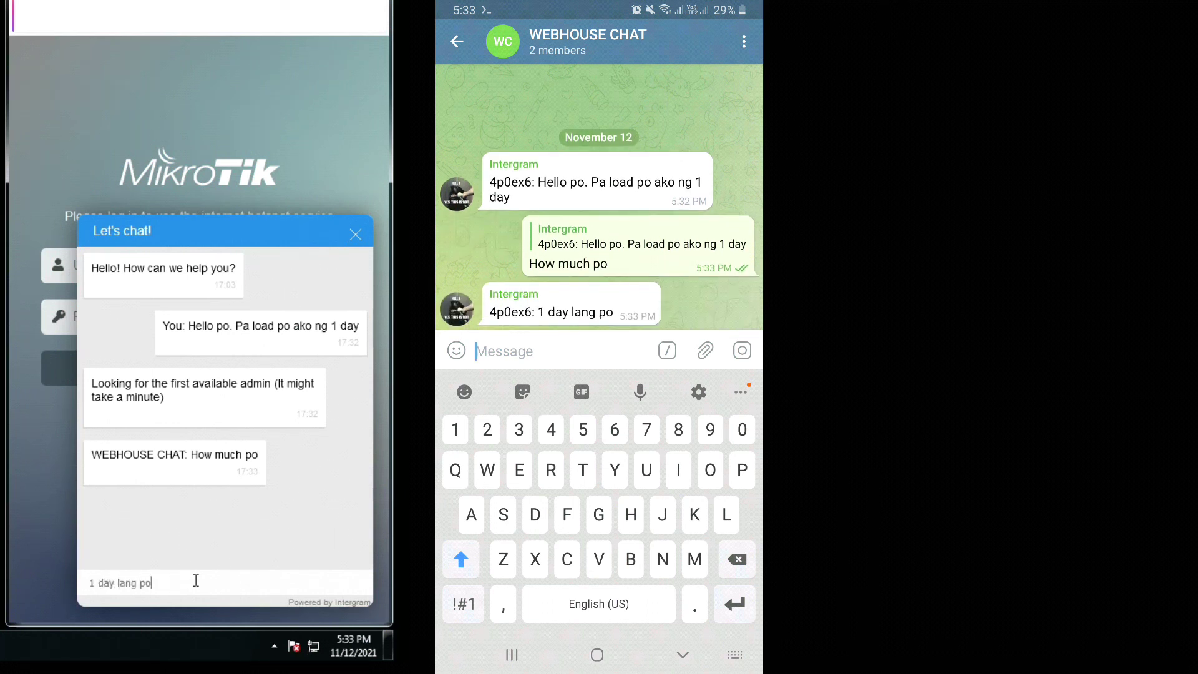
{"action": "key", "text": "Return"}
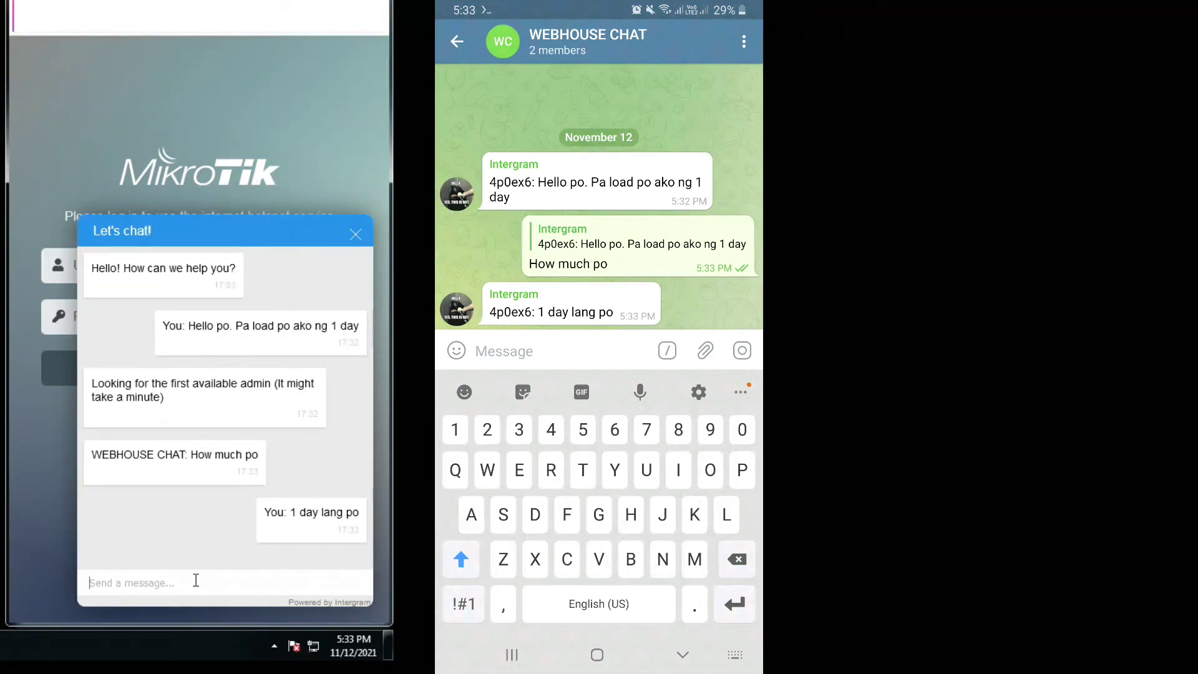
{"action": "left_click", "coordinate": [571, 306]}
{"action": "left_click", "coordinate": [508, 283]}
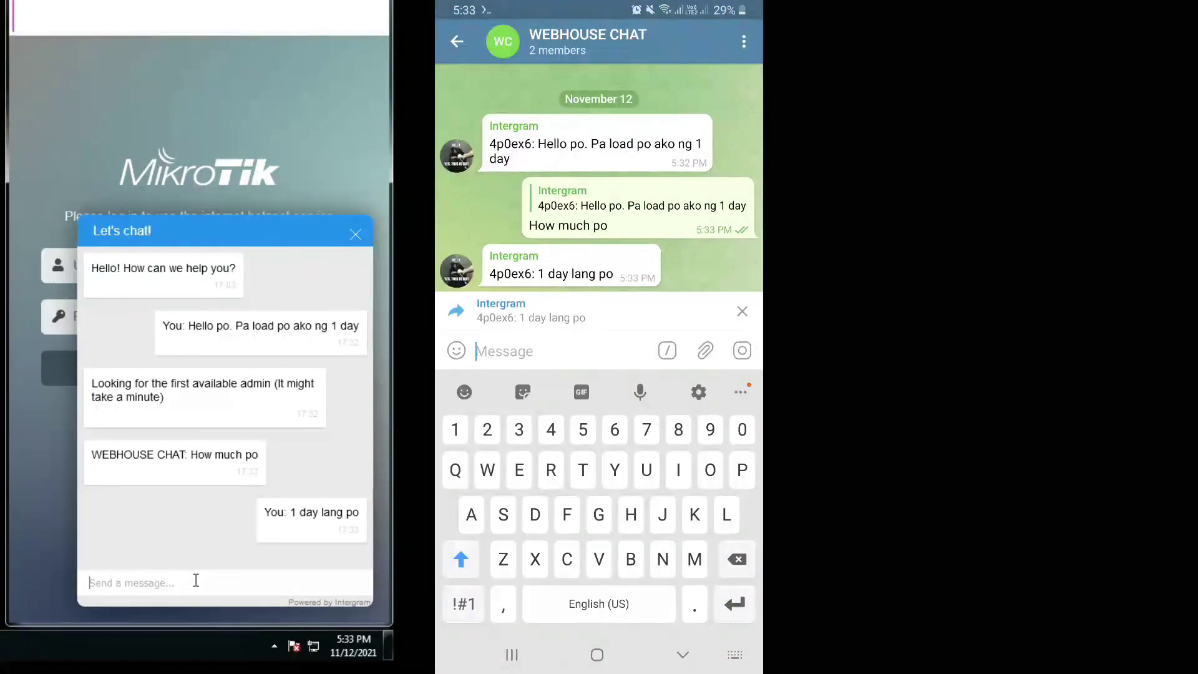
{"action": "type", "text": "Ok"}
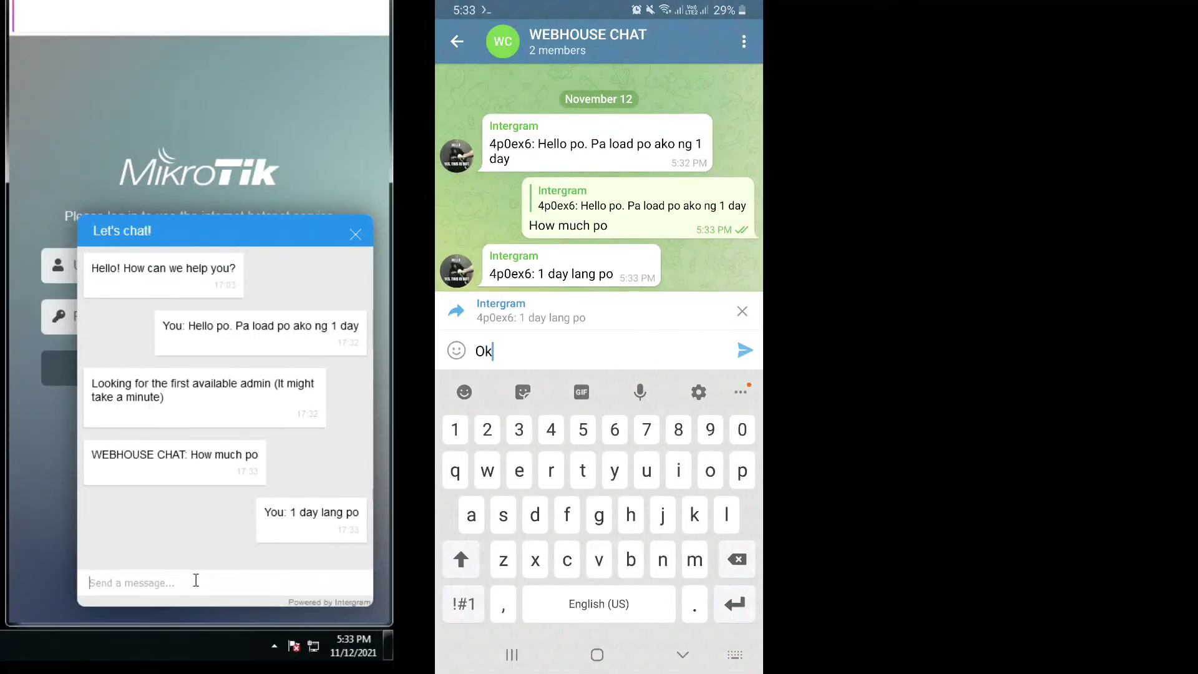
{"action": "left_click", "coordinate": [744, 350]}
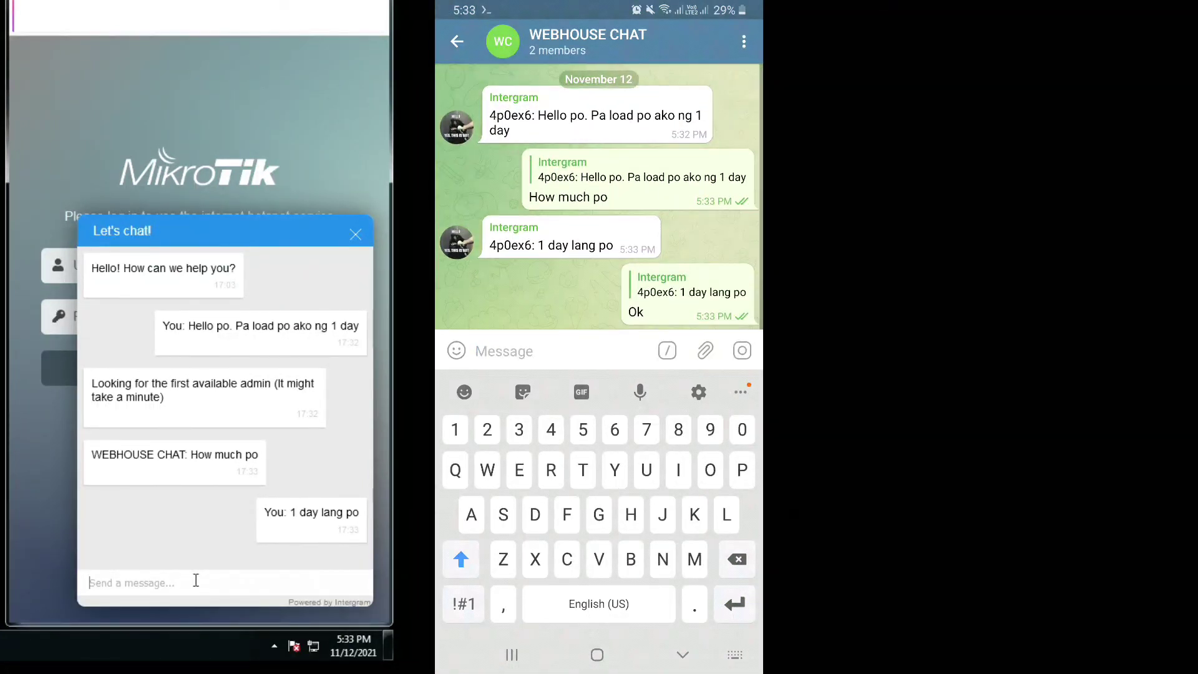